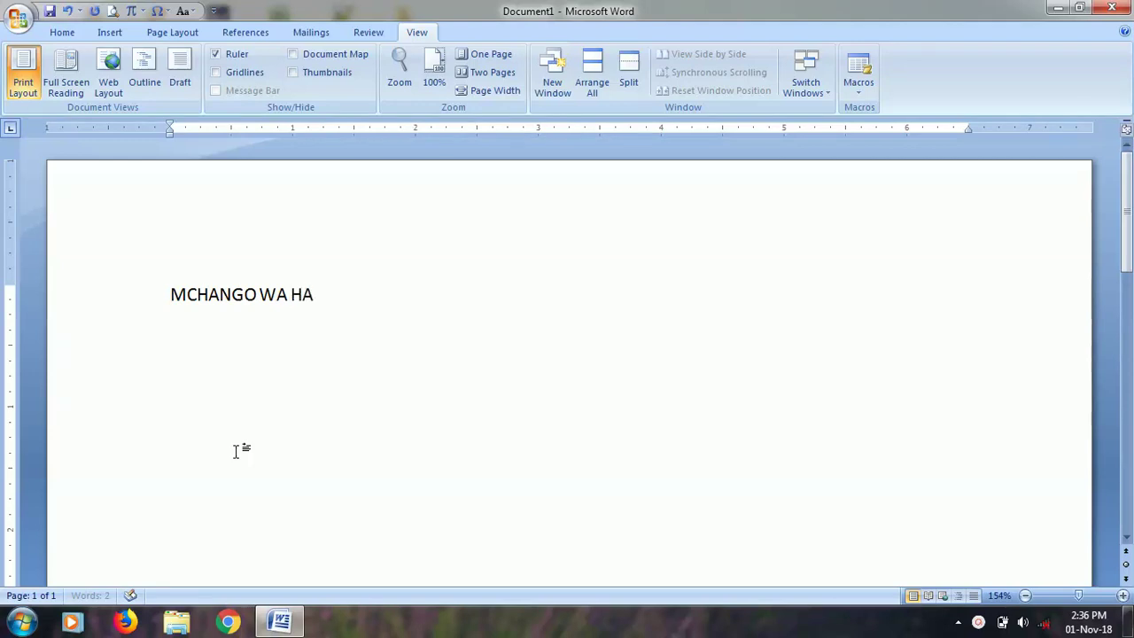
- Complete the title as MCHANGO WA HARUSI and apply the No Spacing style to all text
type("USI")
key("ctrl+a")
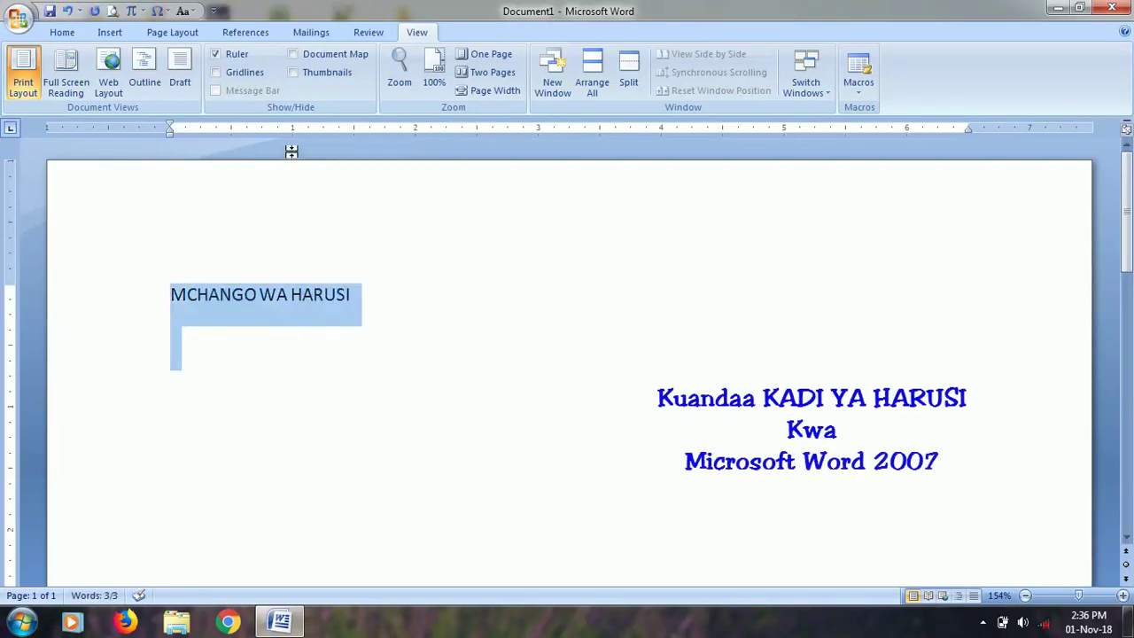
left_click(62, 32)
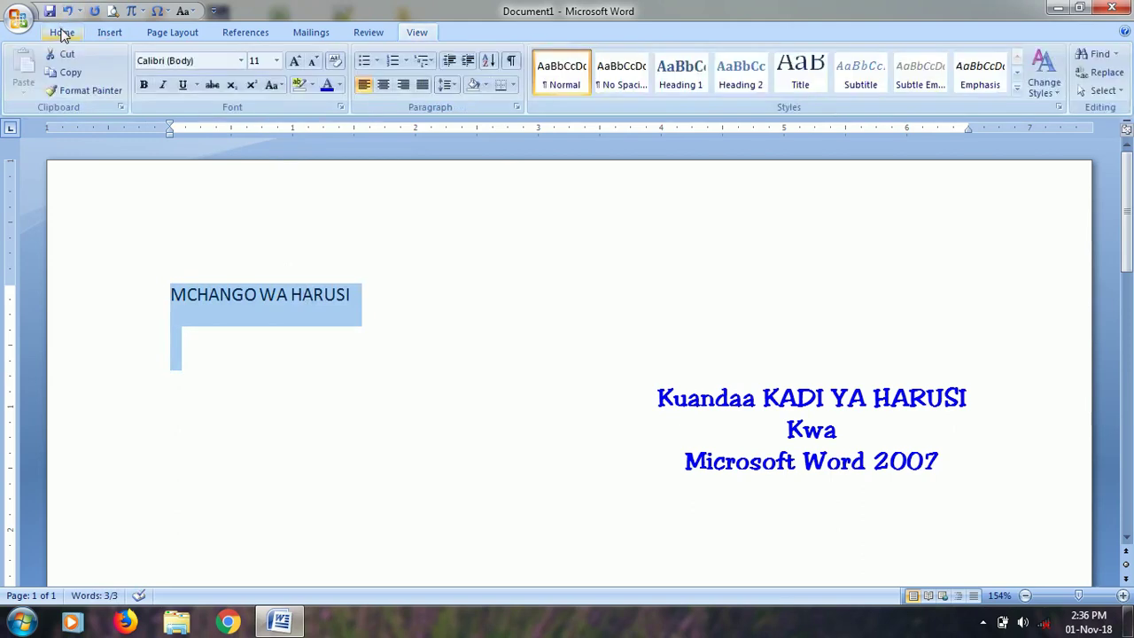
left_click(627, 73)
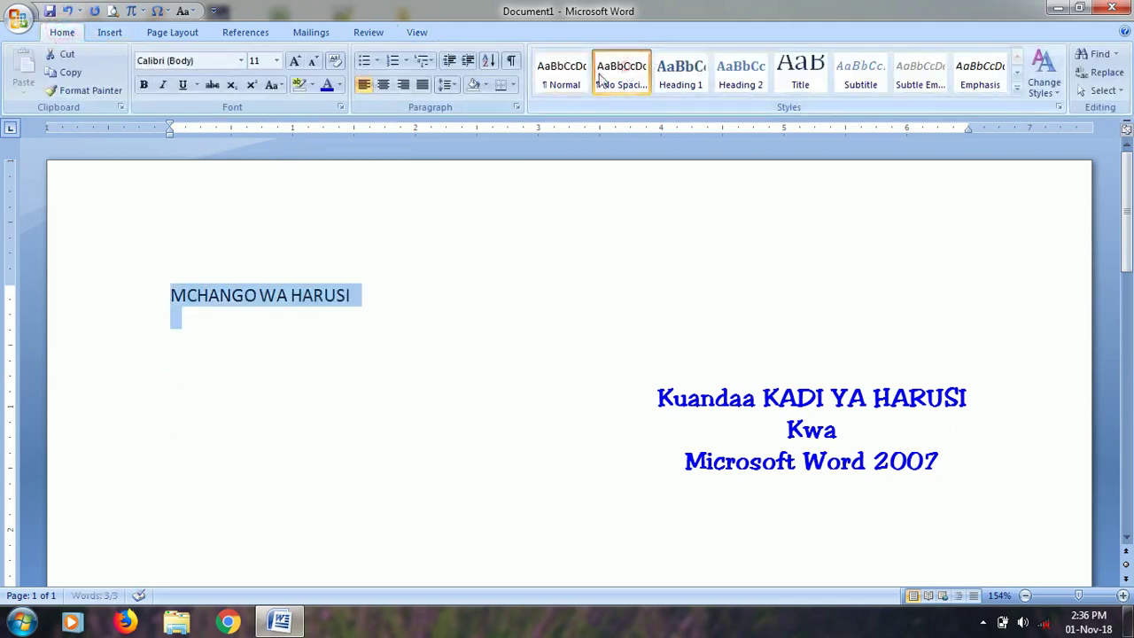
left_click(190, 315)
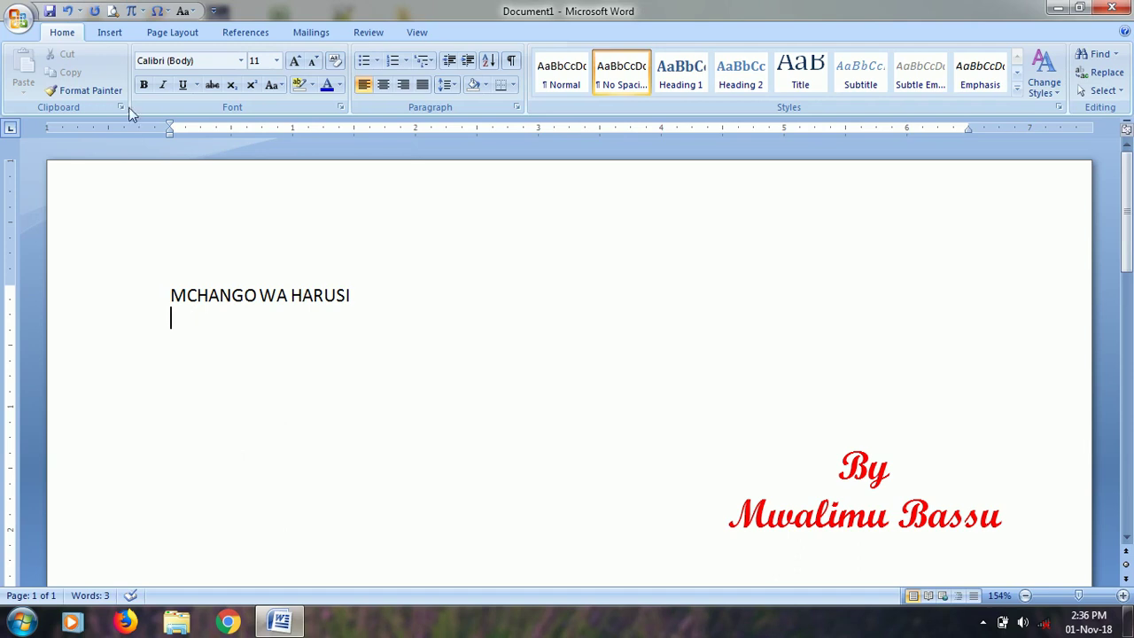
left_click(176, 33)
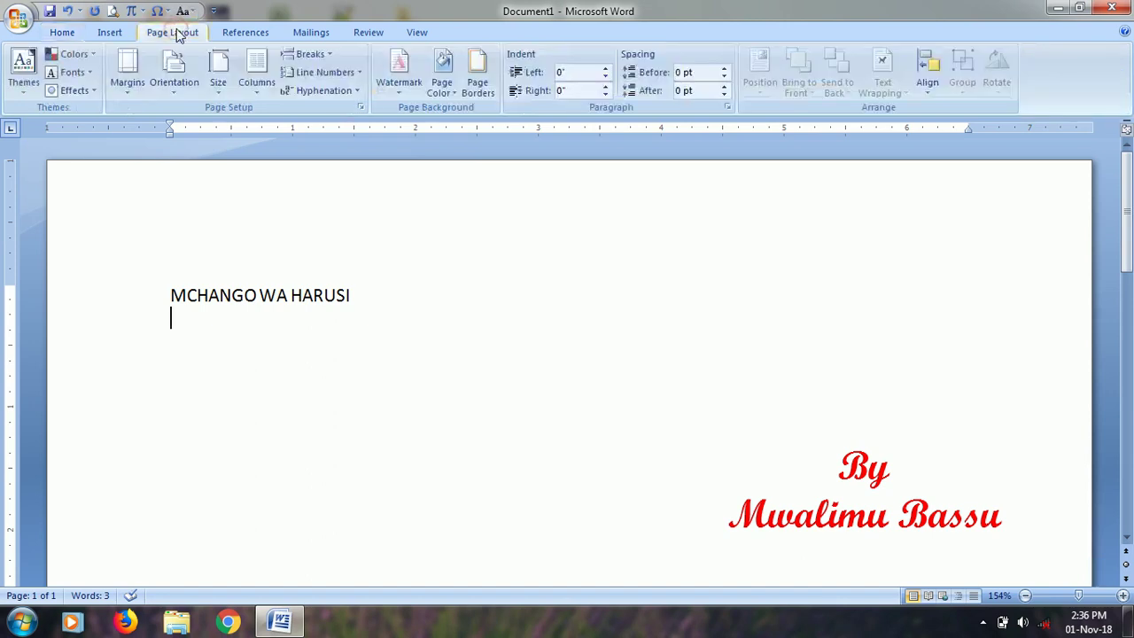
- Set the page to a Two-column layout
left_click(257, 84)
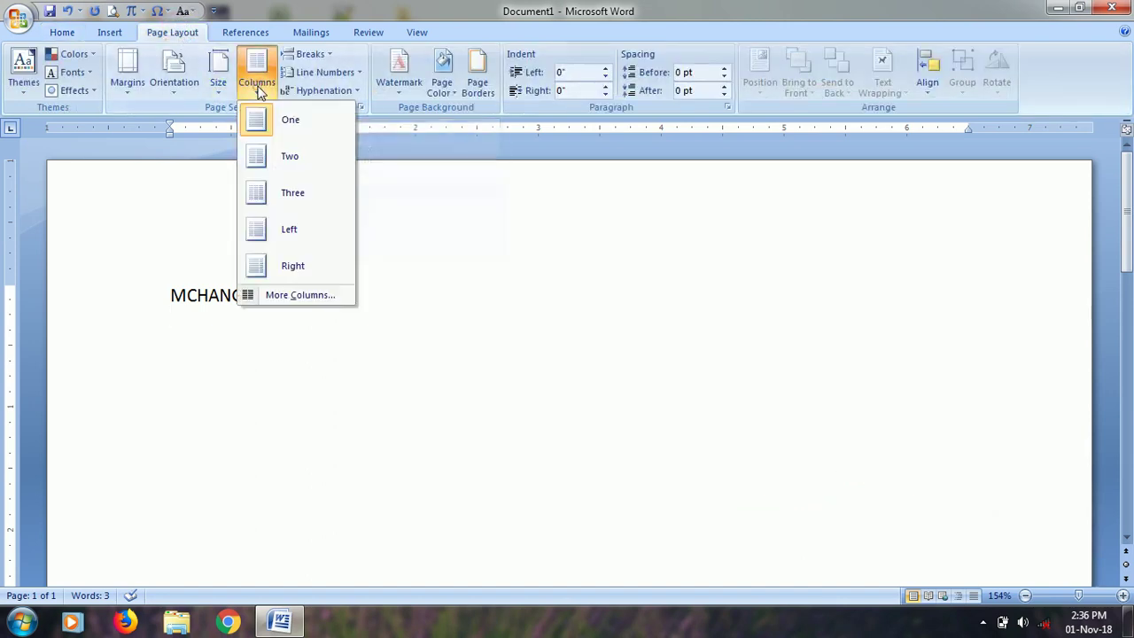
left_click(263, 165)
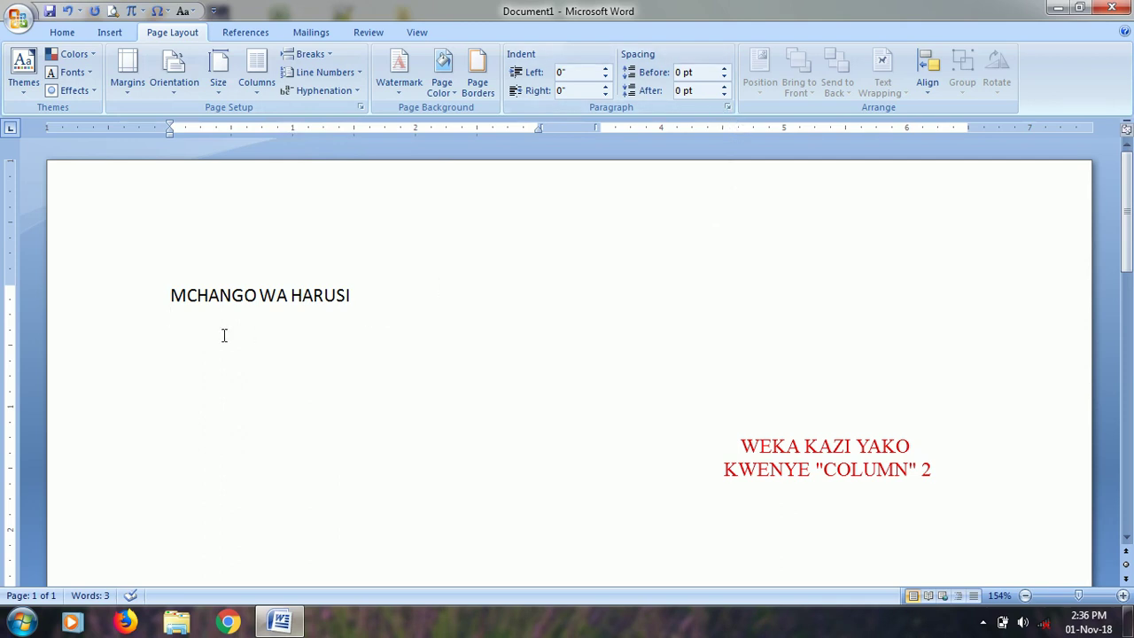
- Type the family's invitation wording ending with Mr/Mrs/Mwl/Ndg/Dkt/Prof/Mch
type("Fami")
type("lia y")
type("H")
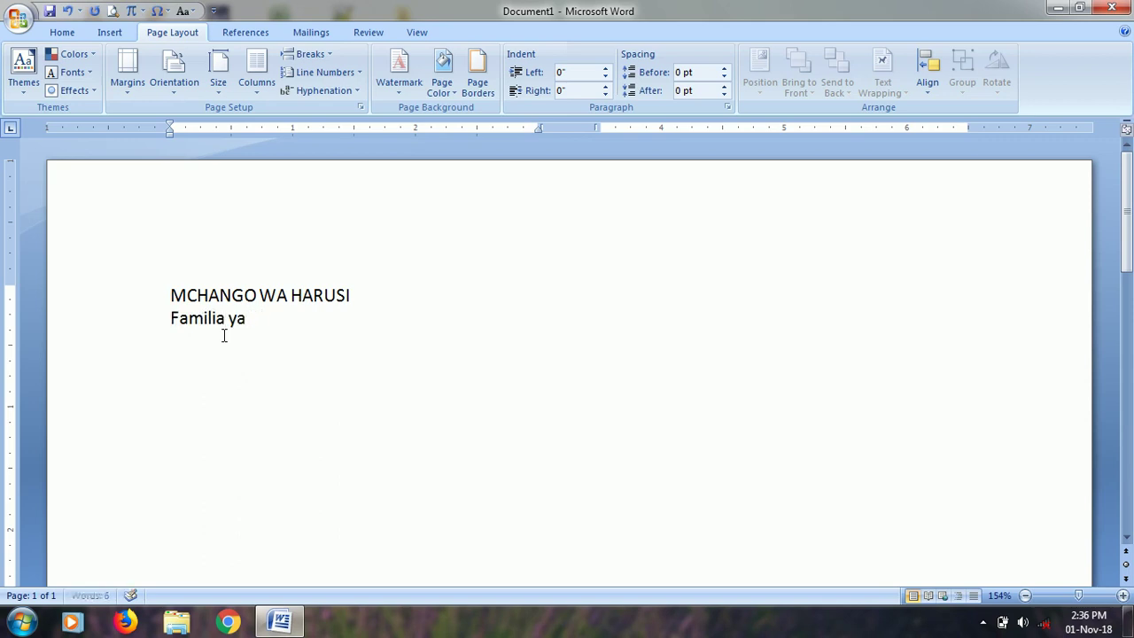
type("mes Bassu")
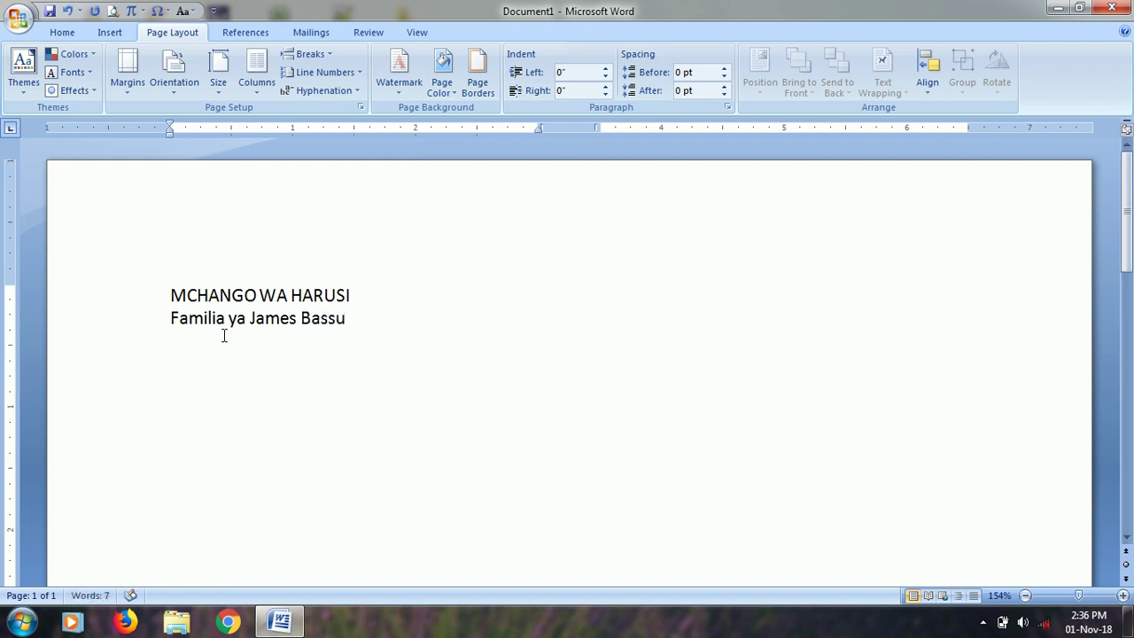
type(" wa M")
type("beya")
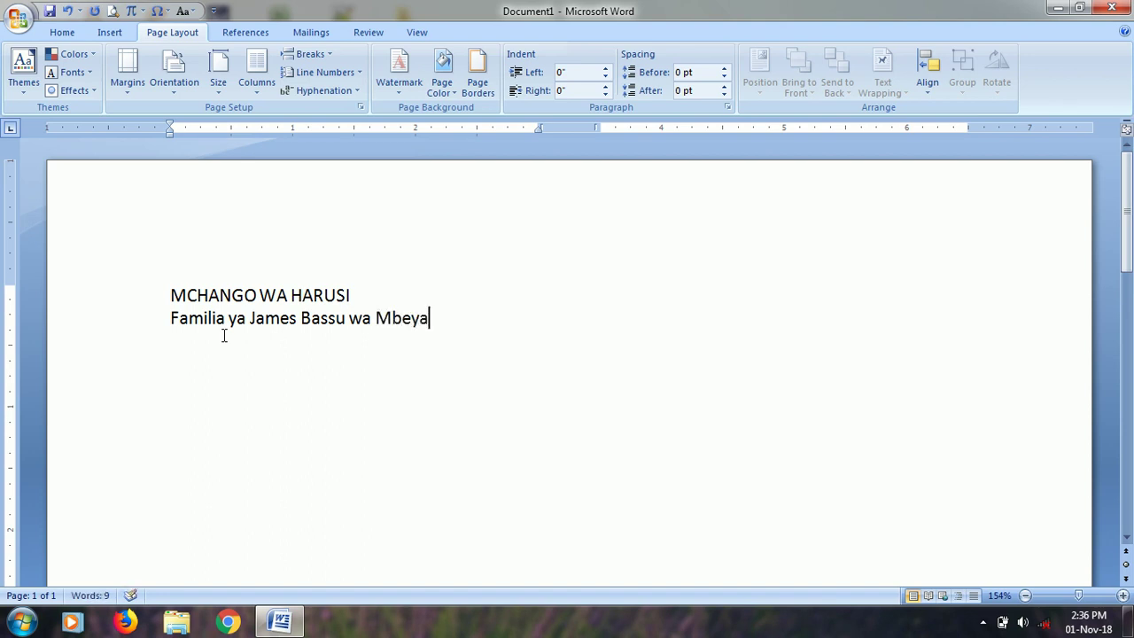
type("y")
key("BackSpace")
type("nayo heshima kubwa kukuomba/")
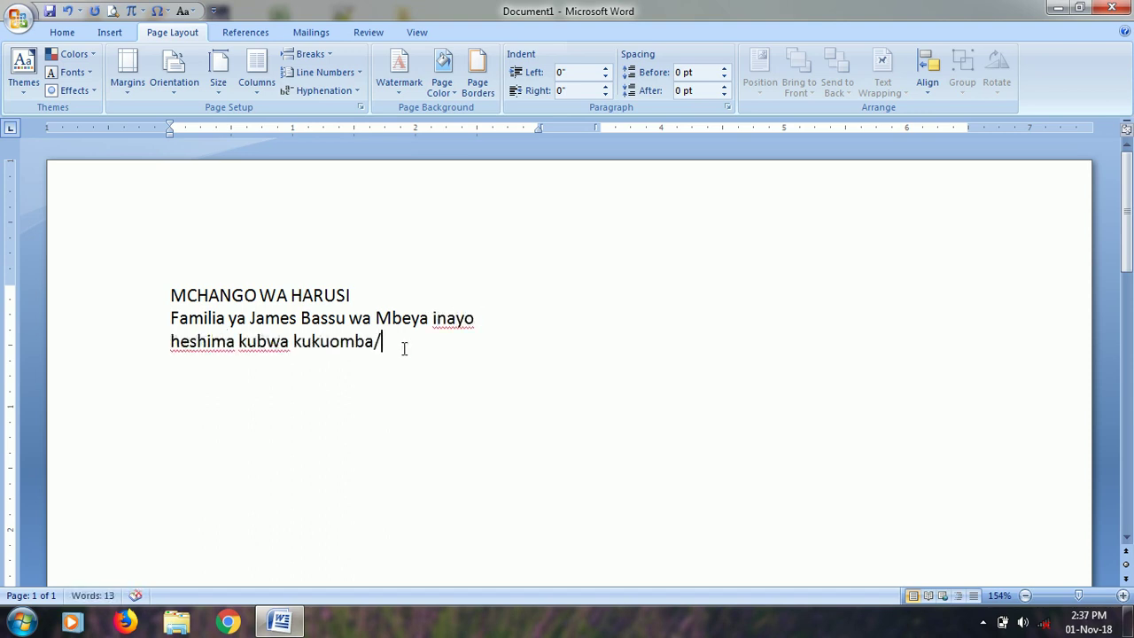
type("kuwao")
type("mba ")
type("Mr/")
type("Mrs/")
type("Mrs^")
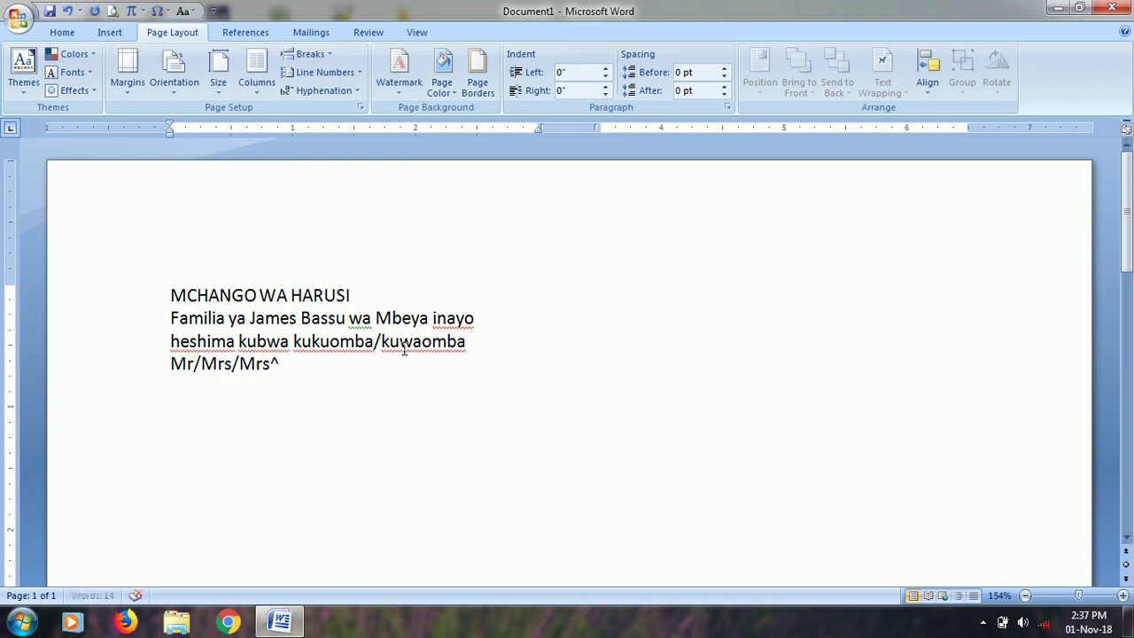
key("BackSpace")
type("&Mrs/")
type("Mwl/Ndg/")
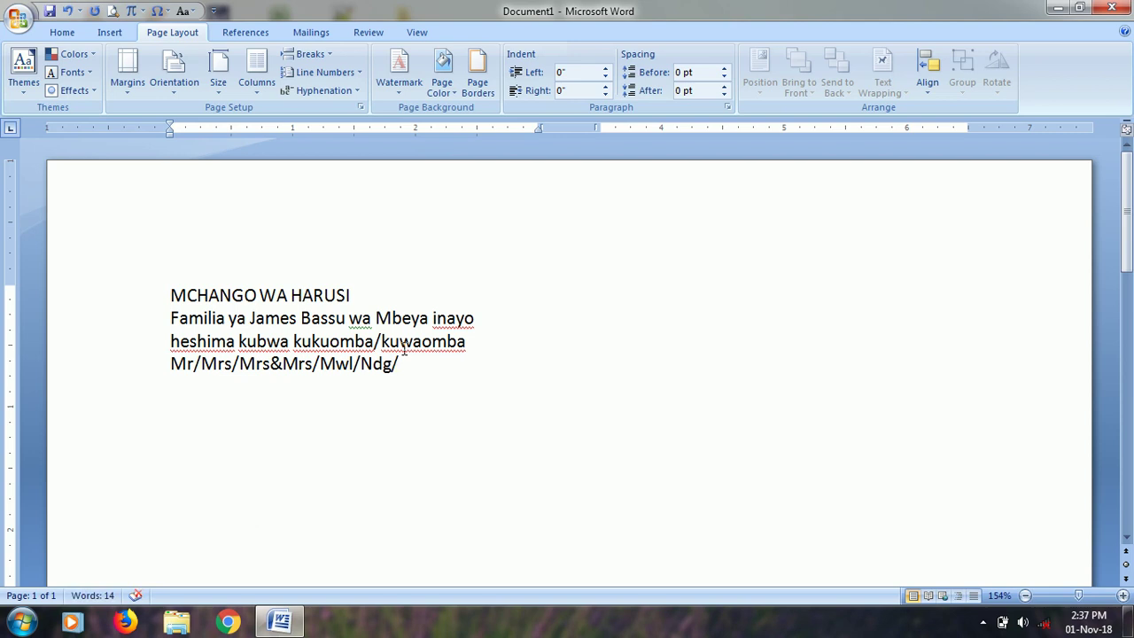
type("Dr")
key("BackSpace")
type("kt/Prof/")
type("Mch")
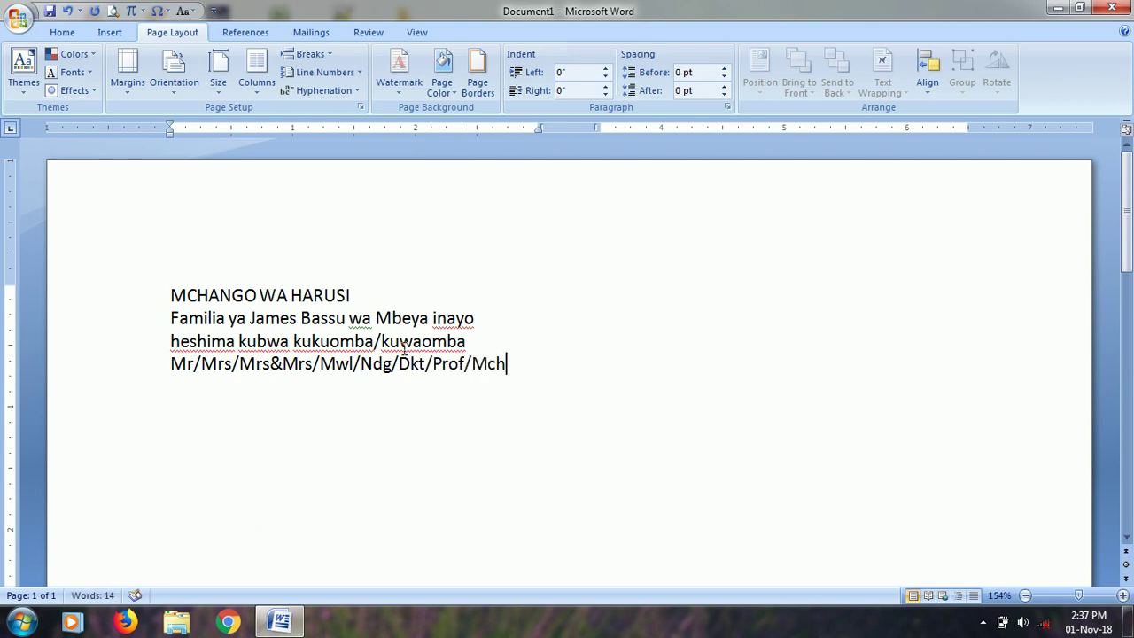
- Add a dotted blank line for the guest's name below the honorifics
key("Return")
type("...............................................................")
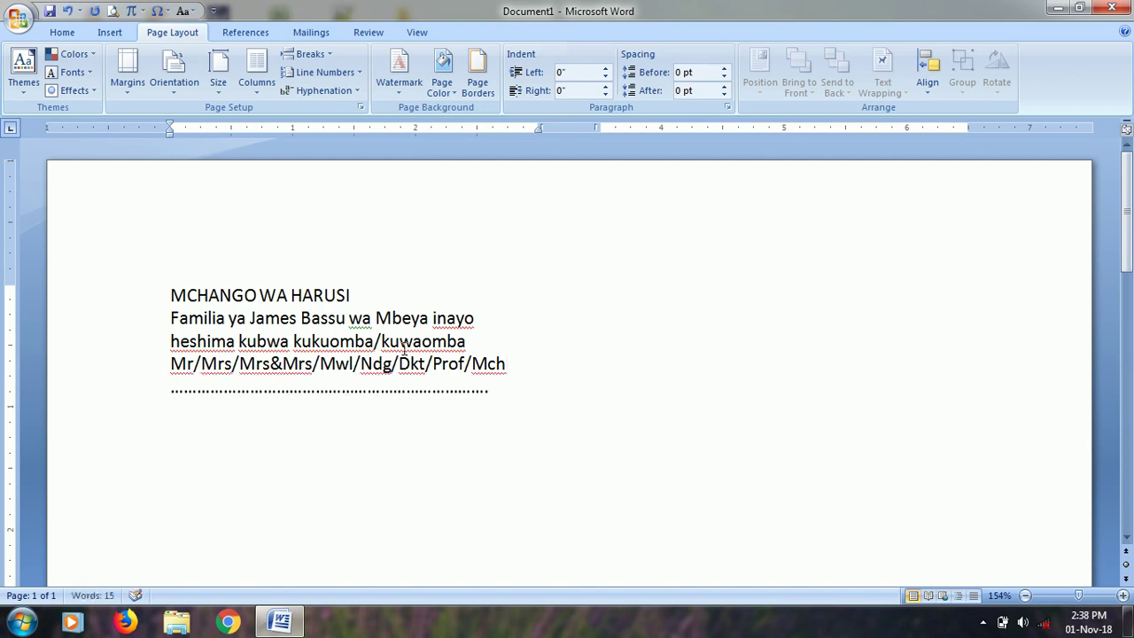
key("Return")
- Type the son's wedding announcement for 26/07/2019 at Kanisa la Mt. Maria Consolata SUA MOROGORO
type("Mchango wa Harusi ya ")
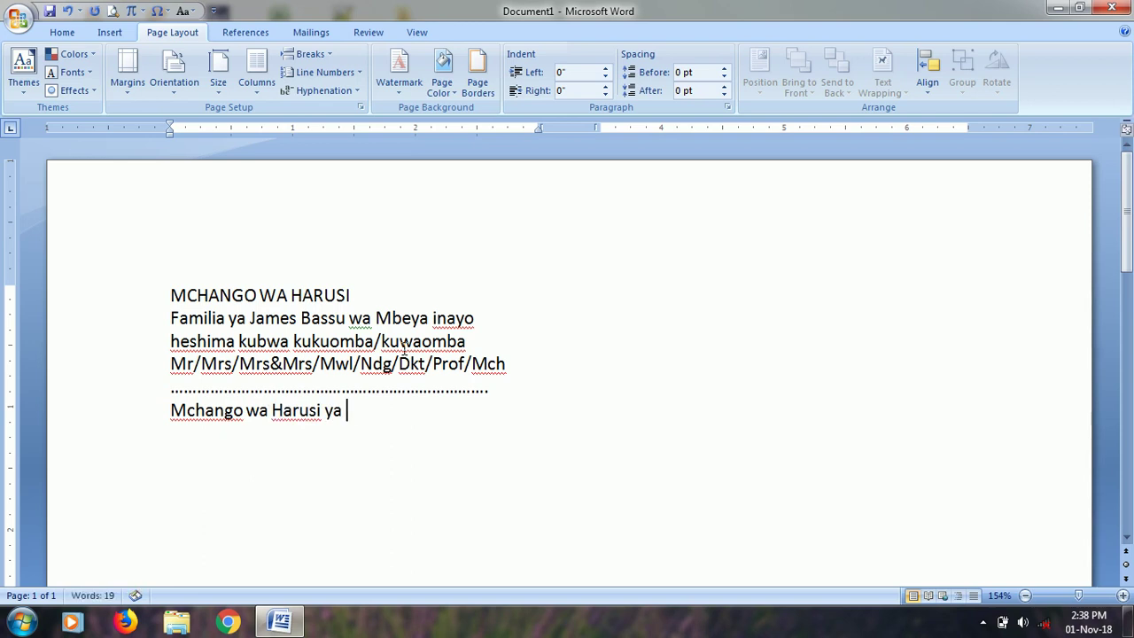
type("Kijana ")
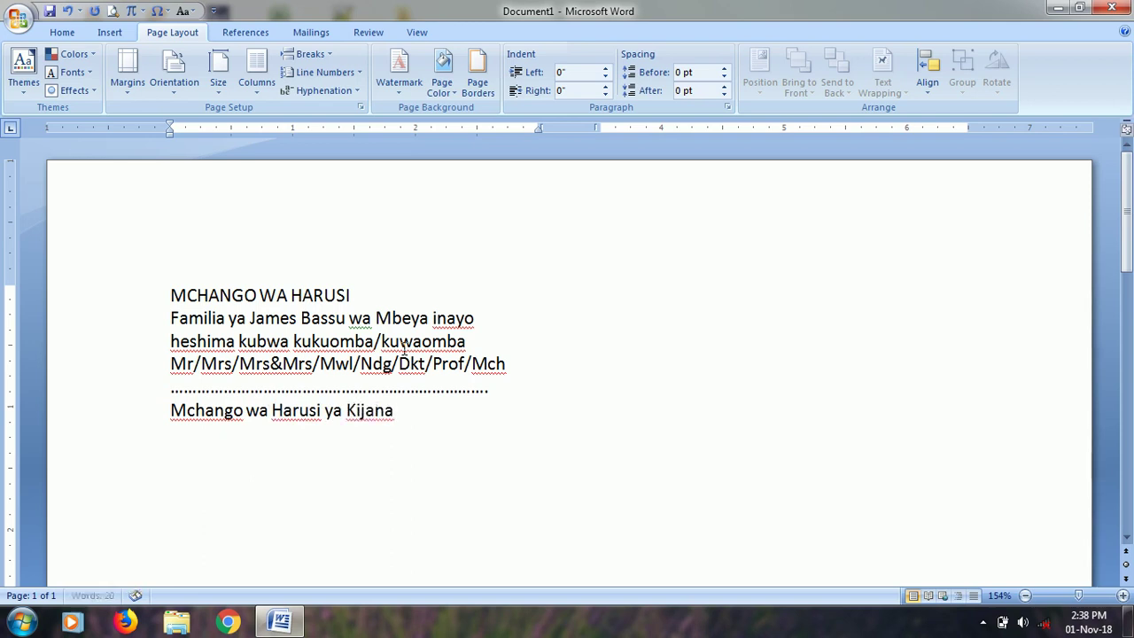
type("wao M")
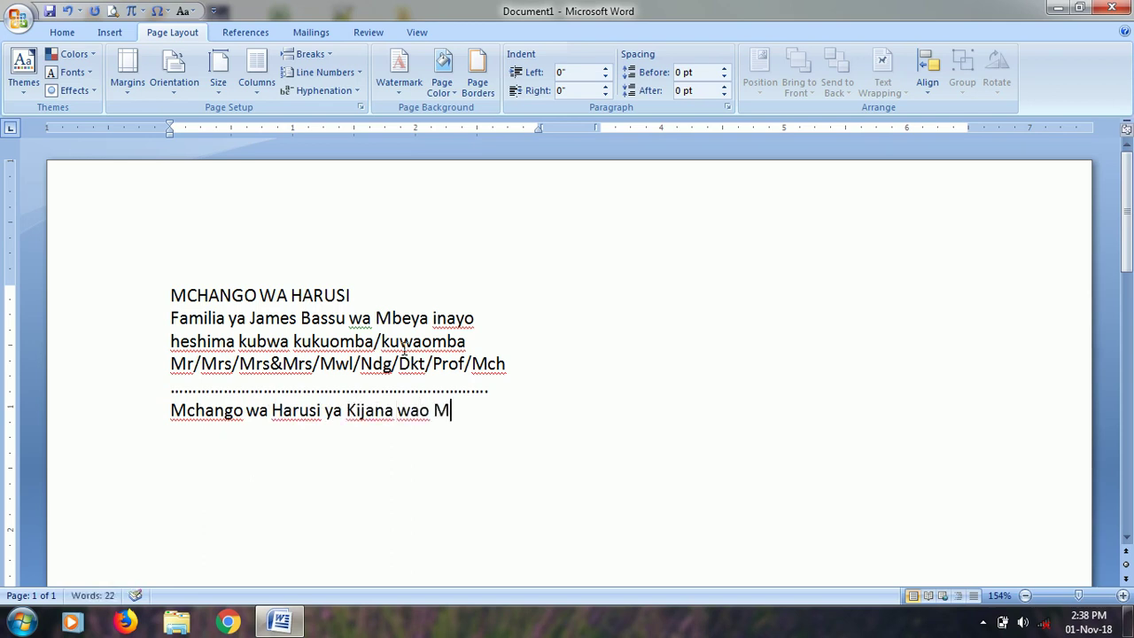
type("pendwa")
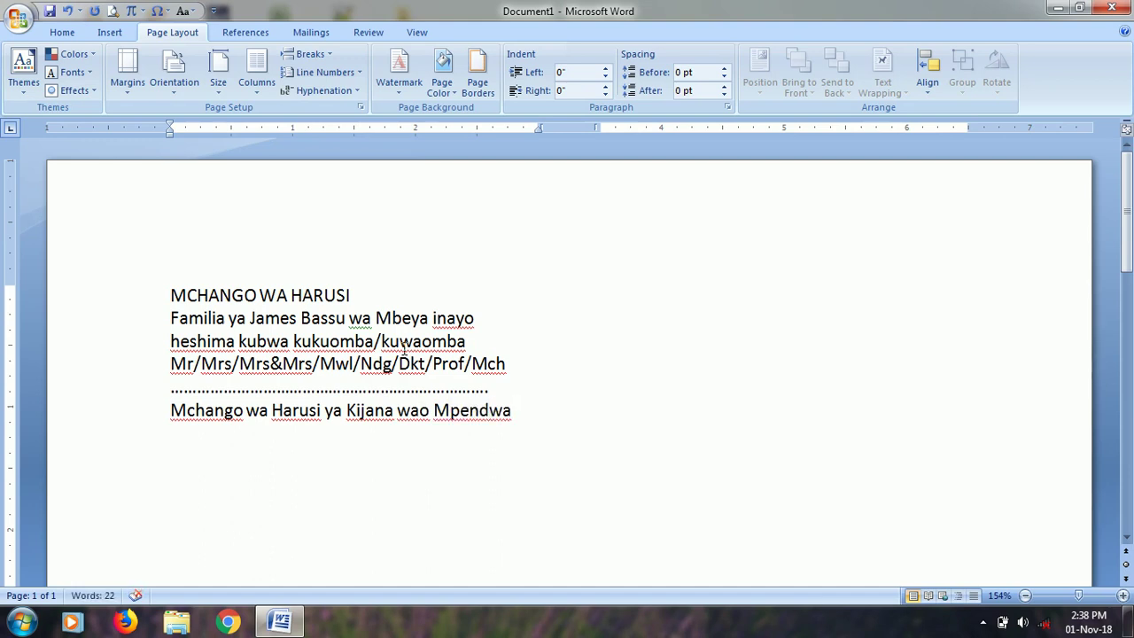
key("Return")
type("John James Bassu anayetarajia kufunga Ndoa")
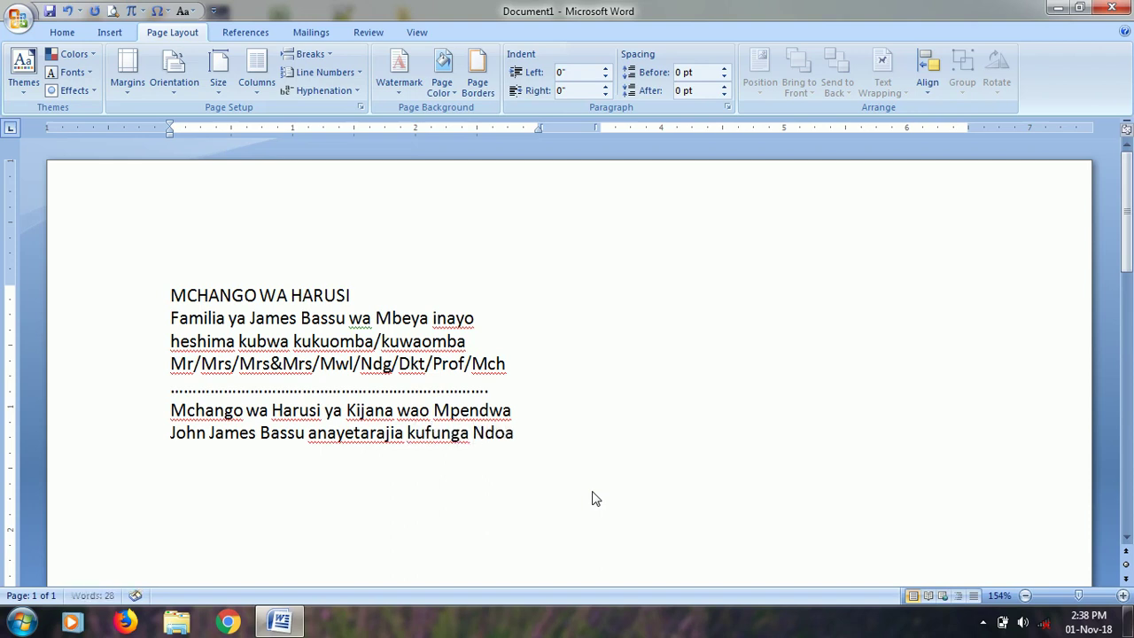
type(" Takatifu na Bi. Anna Jacob ")
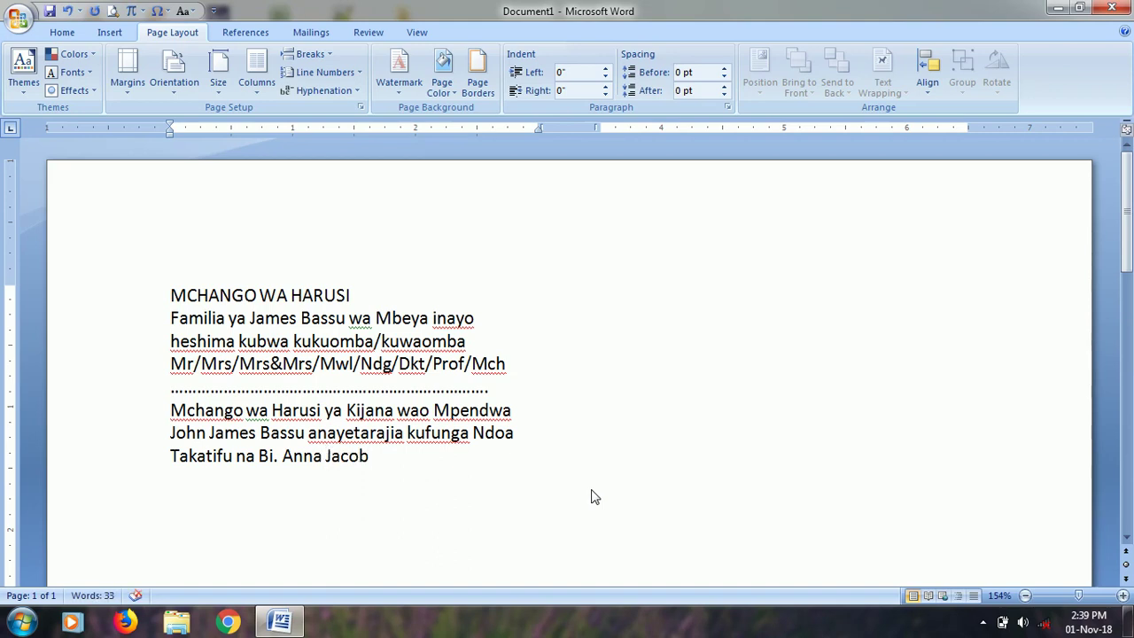
type("Masan")
type("ja")
type(" tarehe 26/0")
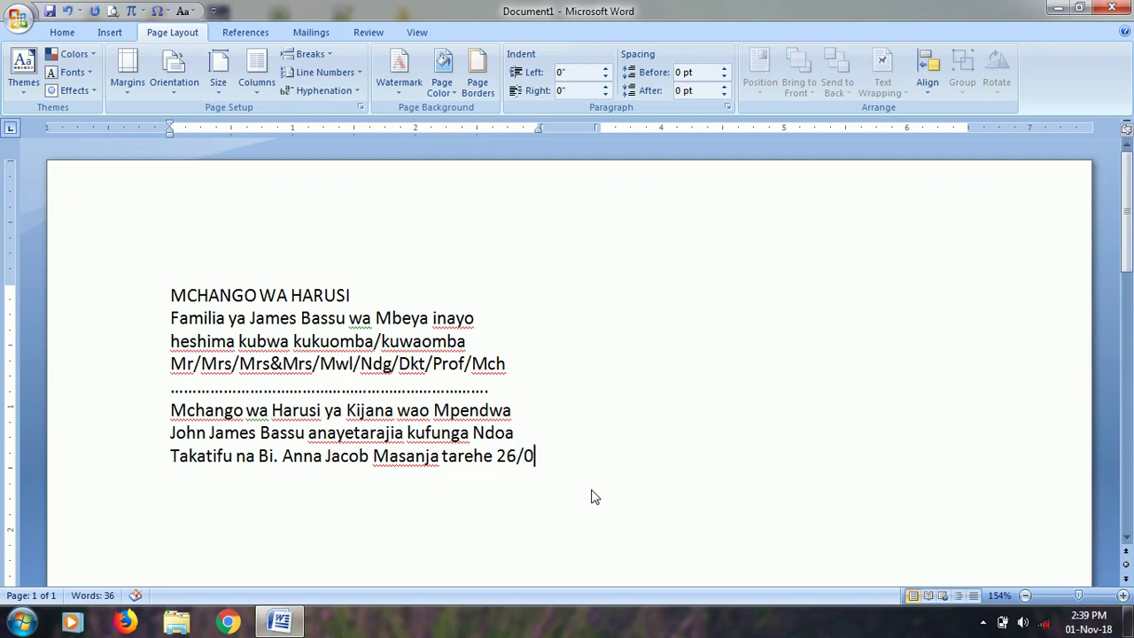
type("7/2019 katika Kanisa ")
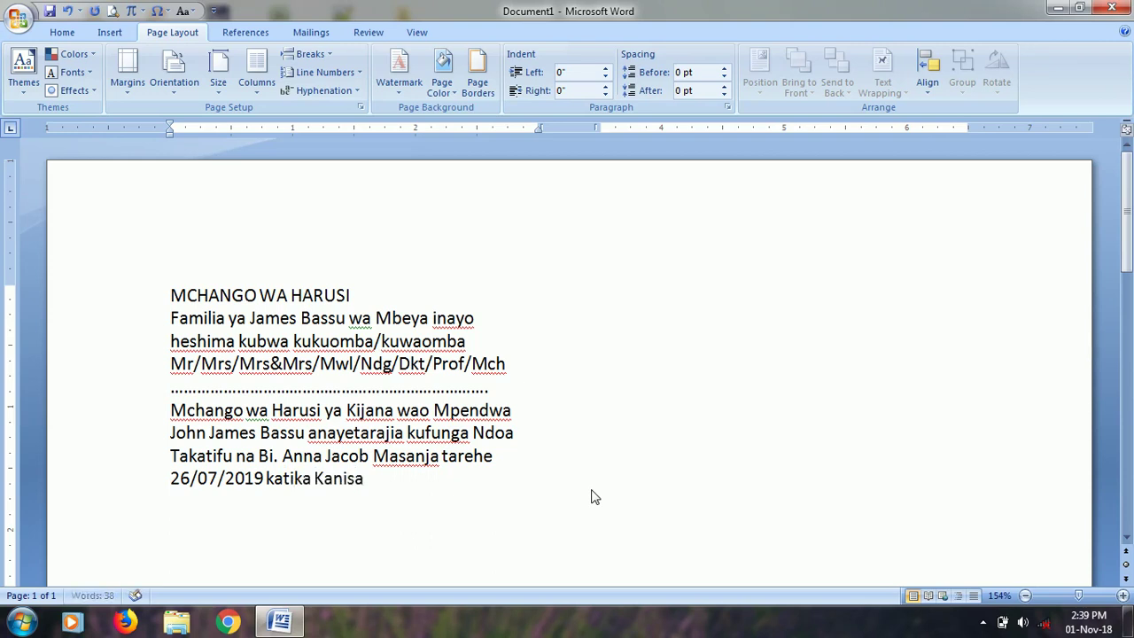
type("la")
type(" Mta")
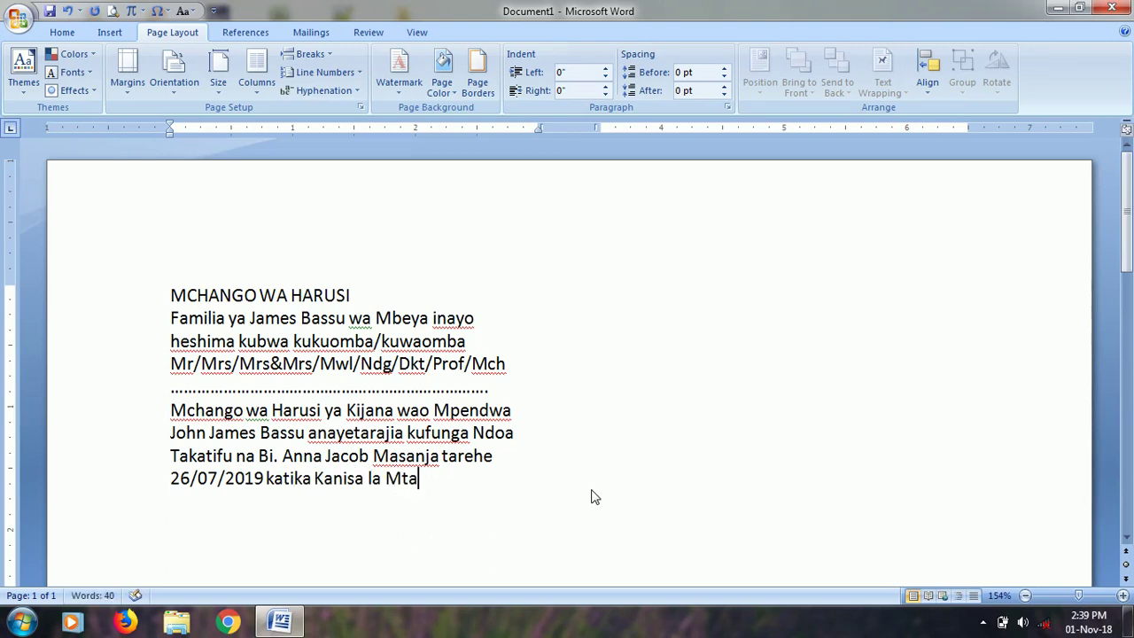
key("BackSpace")
type(". ")
type("Maria")
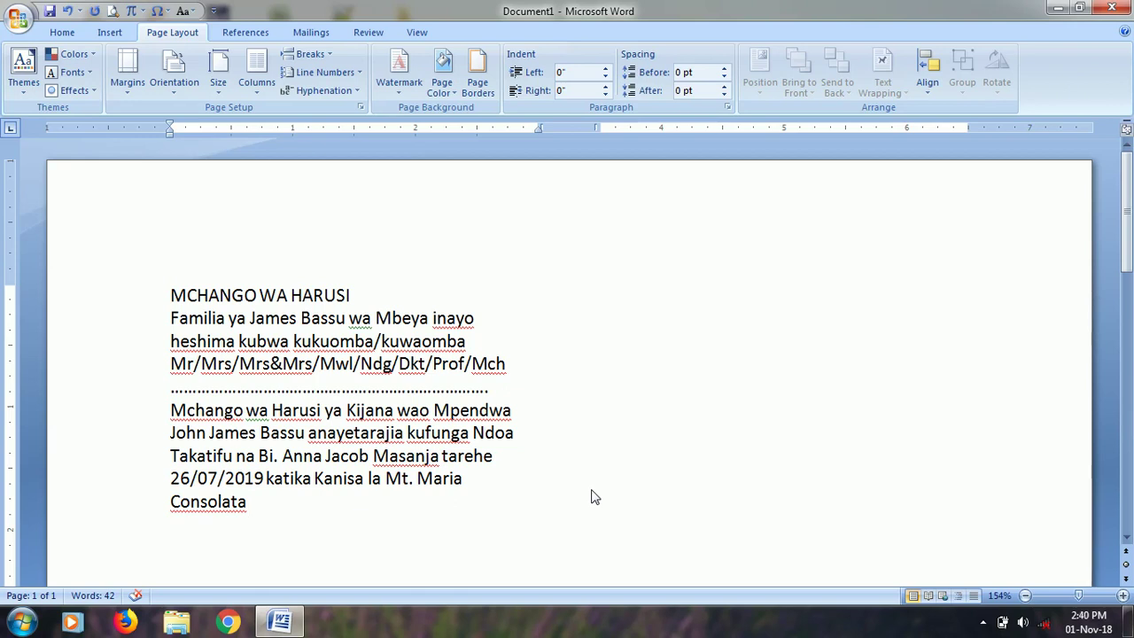
type(" Consolata SUA MOROGORO.")
key("Return")
- Begin the appeal line 'Hivyo ukiwa Ndugu, Jamaa na Rafiki'
type("Hivyo ukiwa Ndugu, Jami")
key("BackSpace")
type("aa na Rafif")
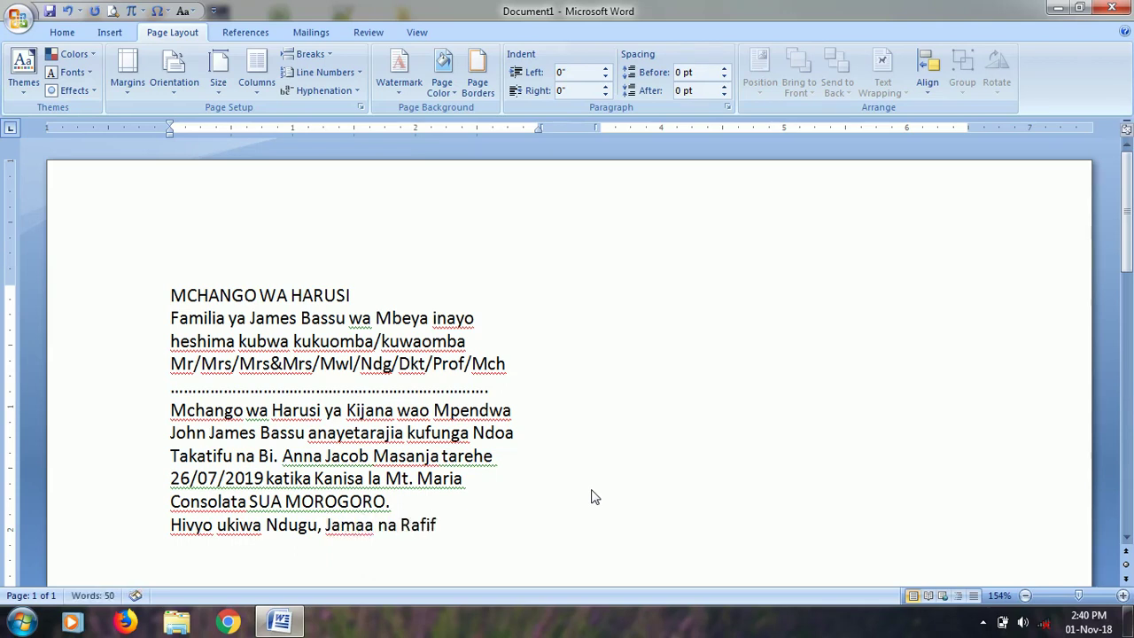
key("BackSpace")
- Finish the appeal asking for Mchango wa Hali na Mali for the Sherehe preparations
type("ki wa karibu na Familia hii ")
type("unaombwa M")
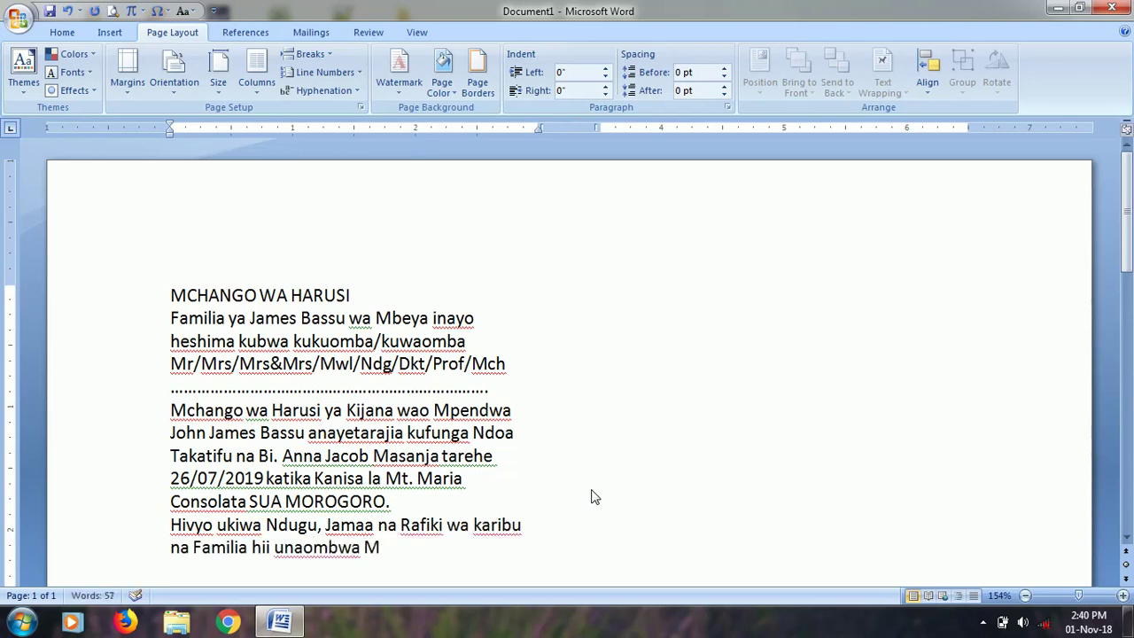
type("chango wako wa Hari")
key("BackSpace")
key("BackSpace")
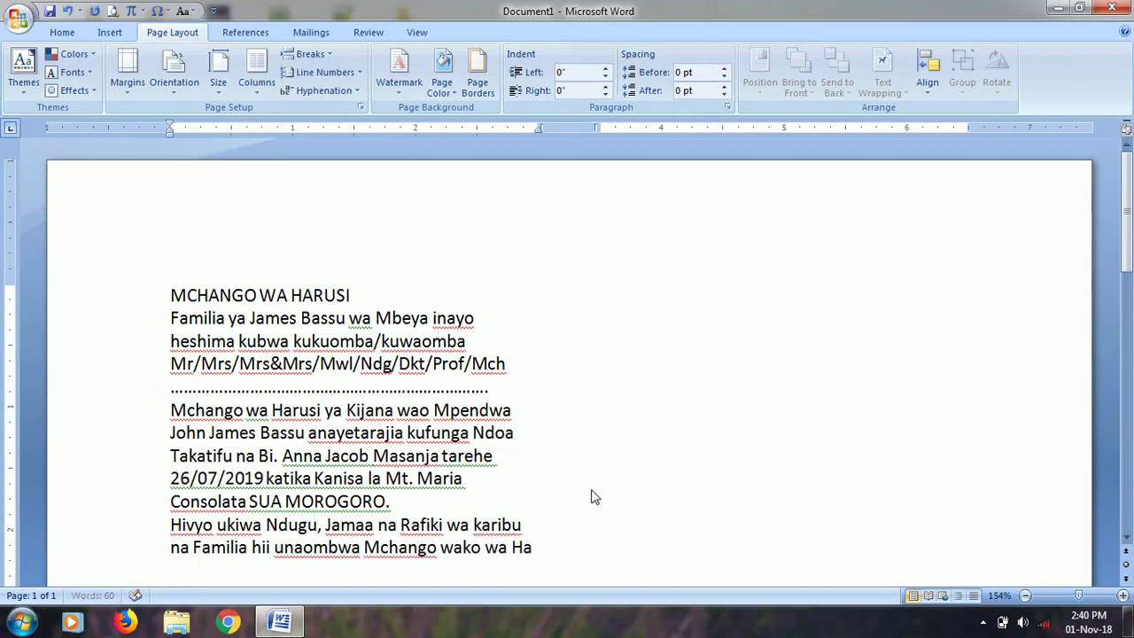
type("li na Mali ili kufanikisha Maandalizi ya Sherehe hiyo Muhimu.")
- Add the amount lines Double Tsh. 50,000/= and Single Tsh. 30,000/=
key("Return")
type("Double Tsh. 50,000.")
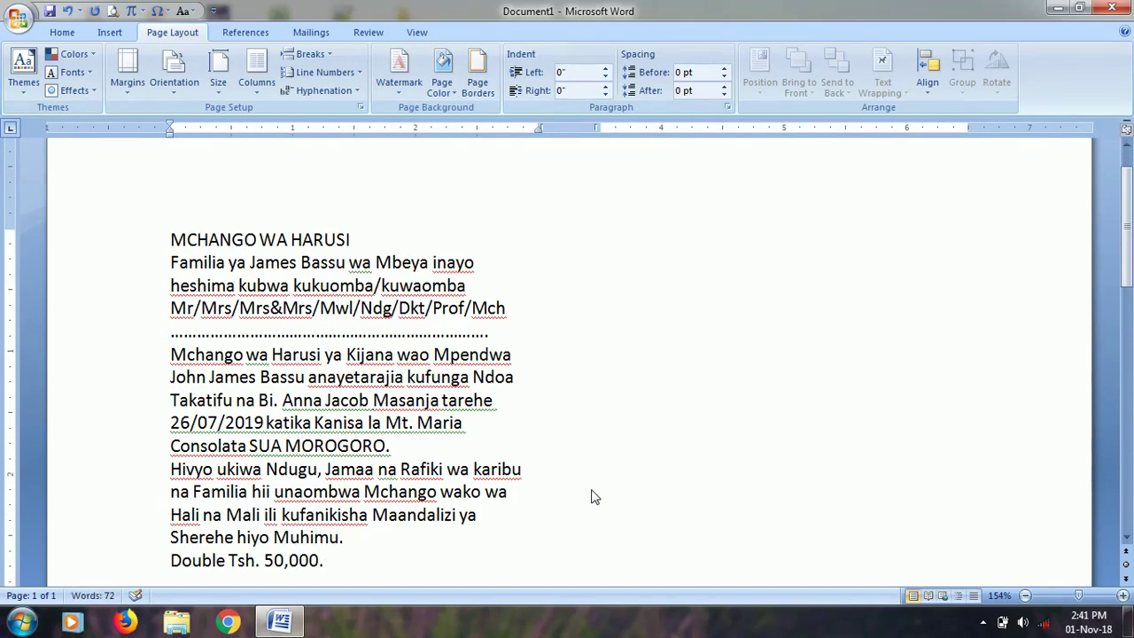
key("BackSpace")
type("/=")
key("Return")
type("Single Tsh")
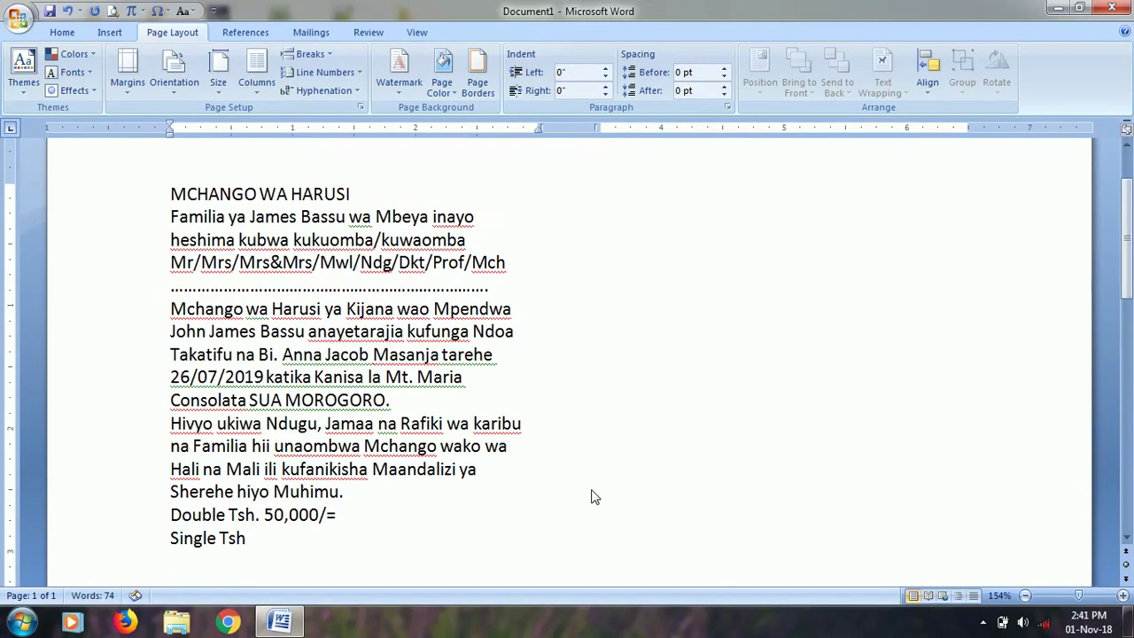
type(". 30,000/=")
- Add the 10/07/2019 contribution deadline line and the 'Shukrani zetu za Dhati.' thanks
key("Return")
type("Mchango n")
key("Home")
type("Mwish")
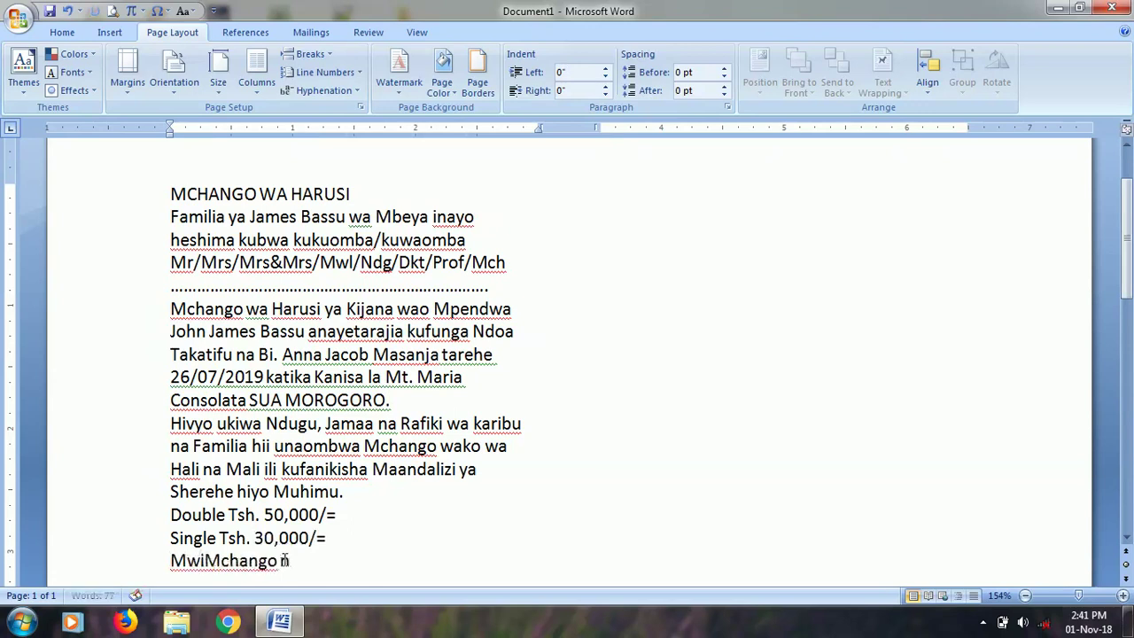
type("o wa ")
type("kupokea")
left_click(464, 565)
type("i Tarehe ")
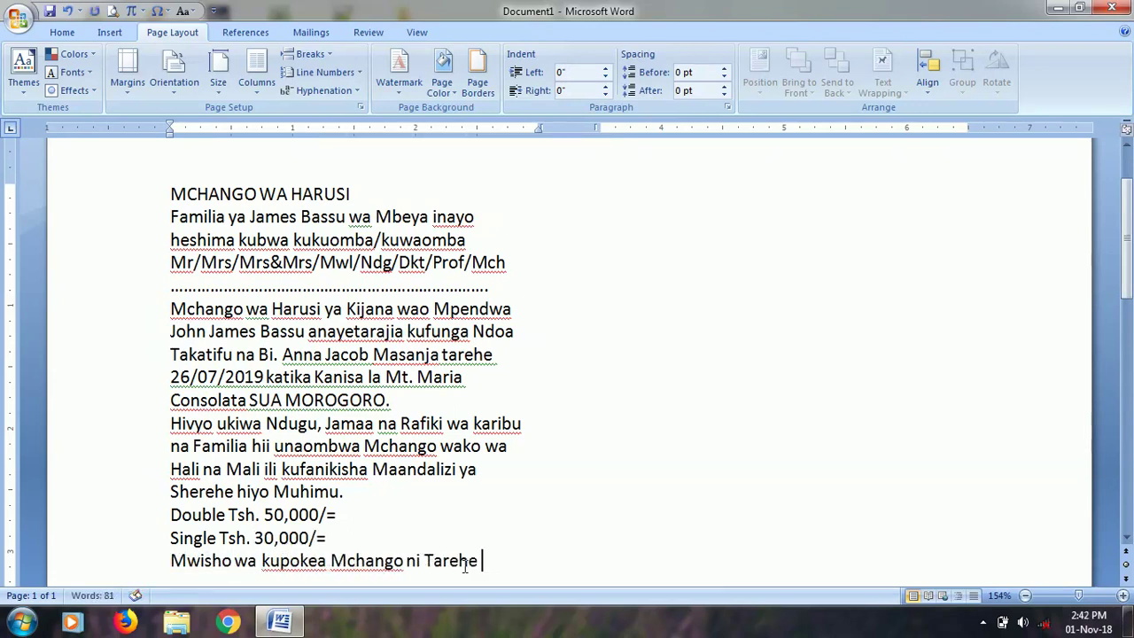
type("10/07/")
type("2019")
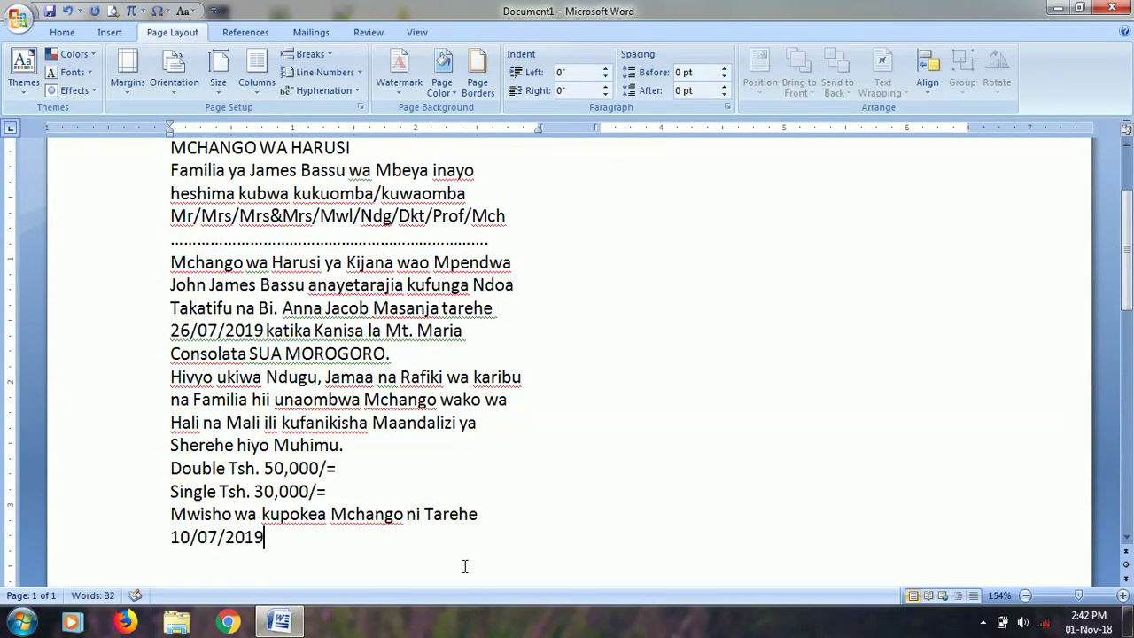
type(". Tafadhari Kabidhi")
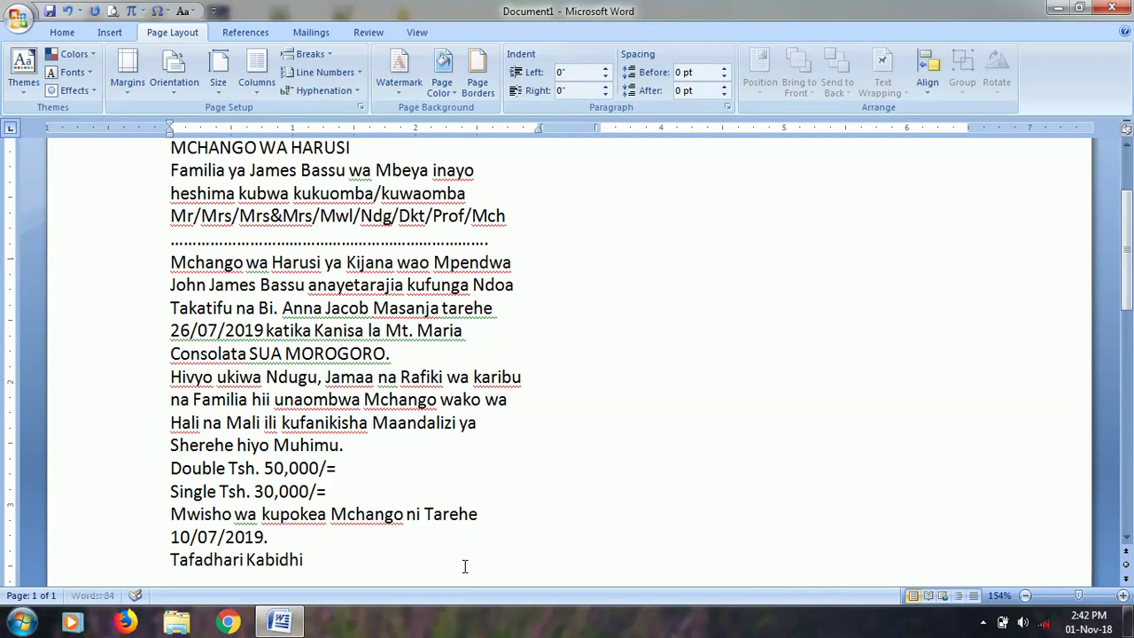
type("Mcha")
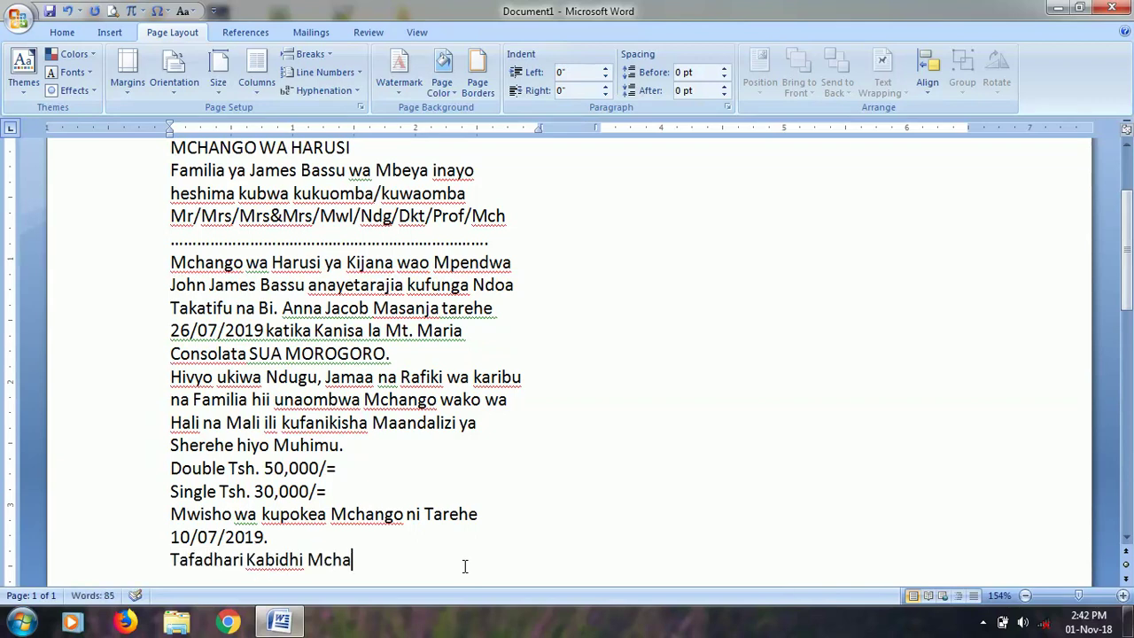
type("ngo")
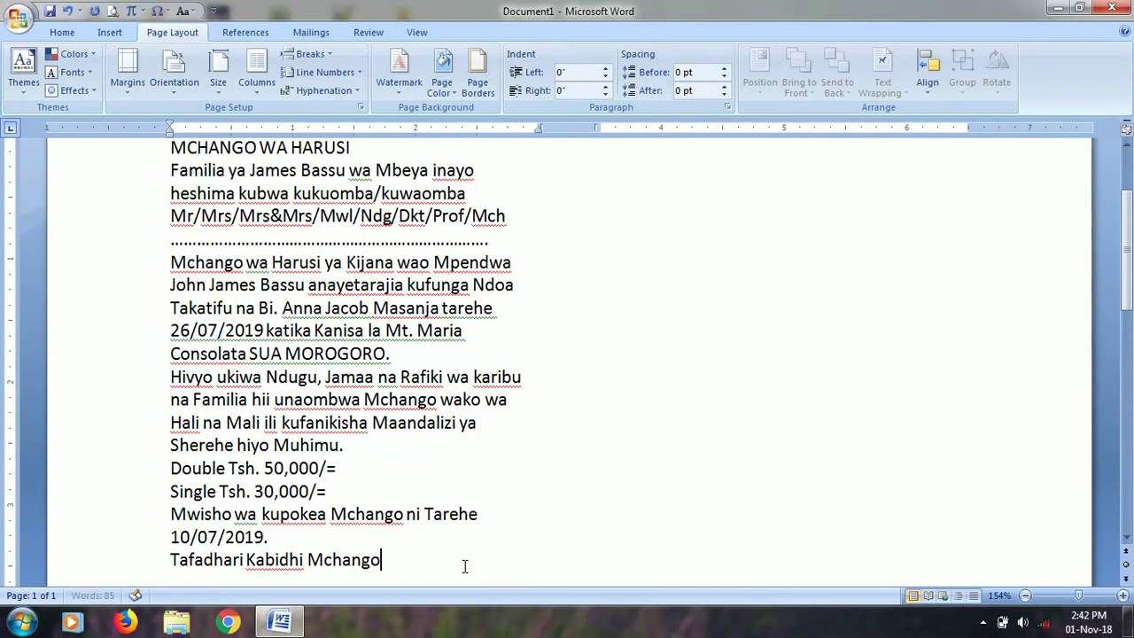
type("Tuna")
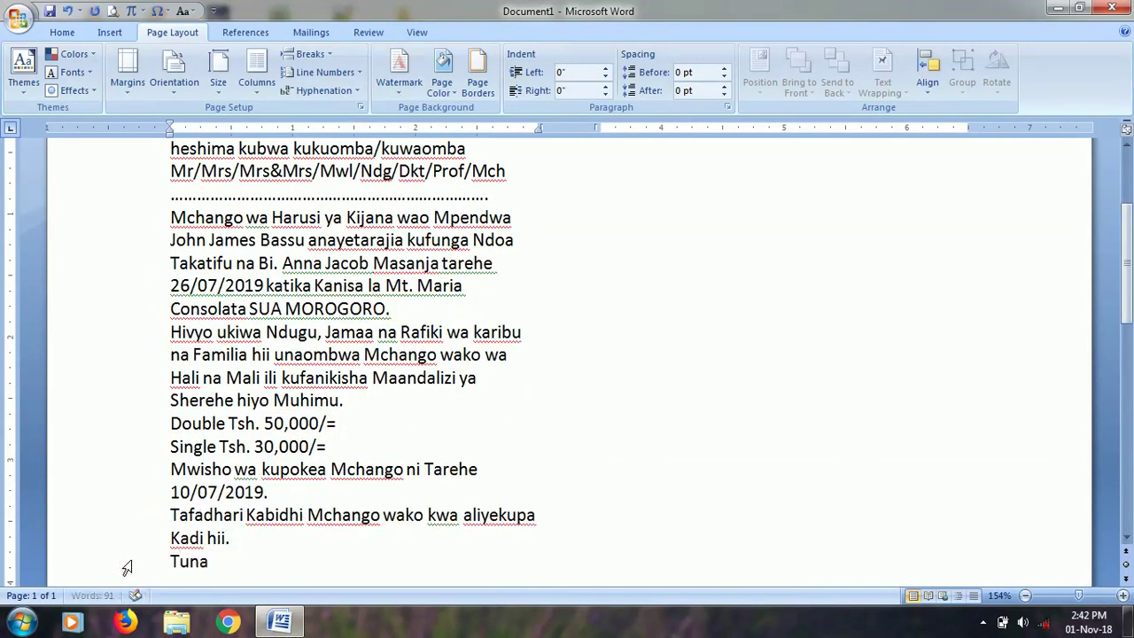
type("tang")
type("liza Sg")
key("BackSpace")
type("hukrani")
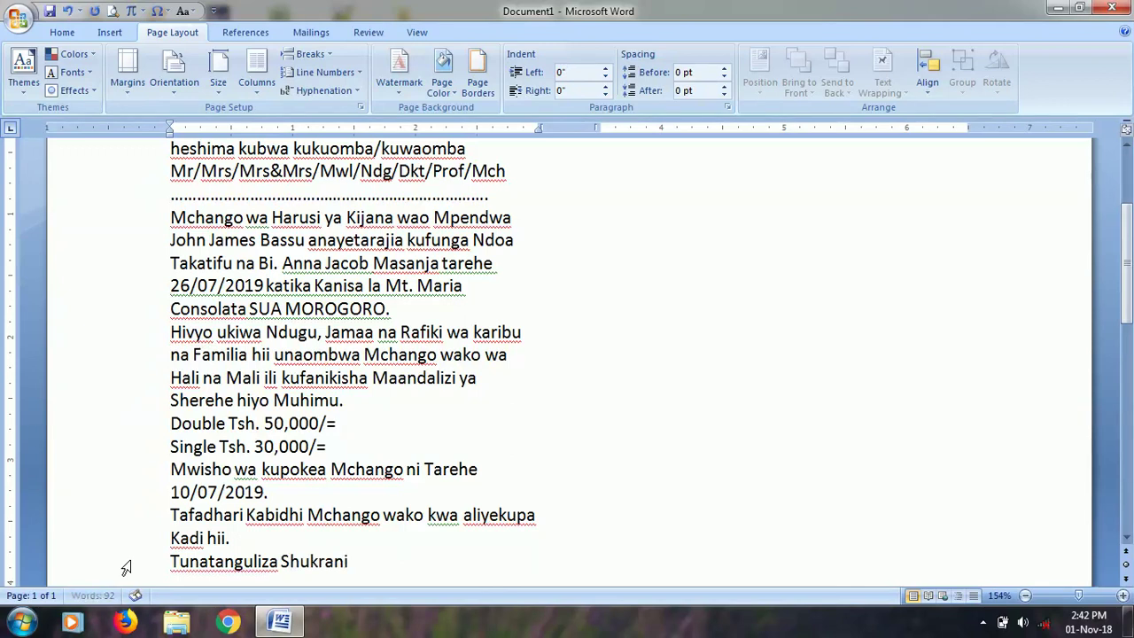
type(" zetu za Dhati.")
- Add a dotted signature line for the Mwenyekiti Kamati
key("Return")
type(".............................................")
key("Return")
type("M")
type("wenye")
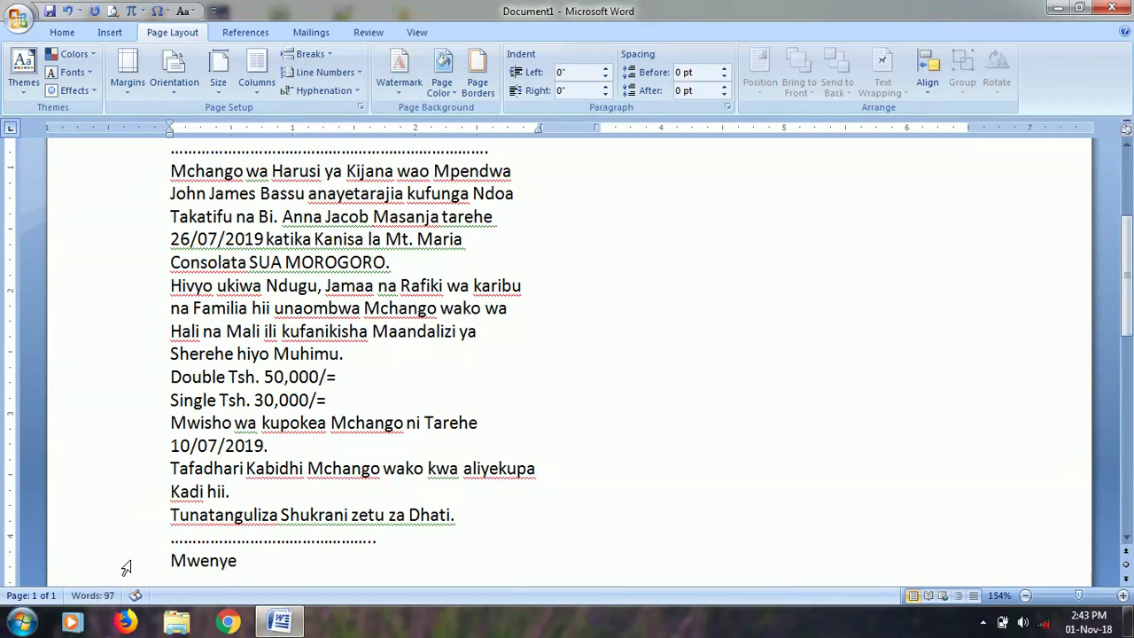
type("Kamati")
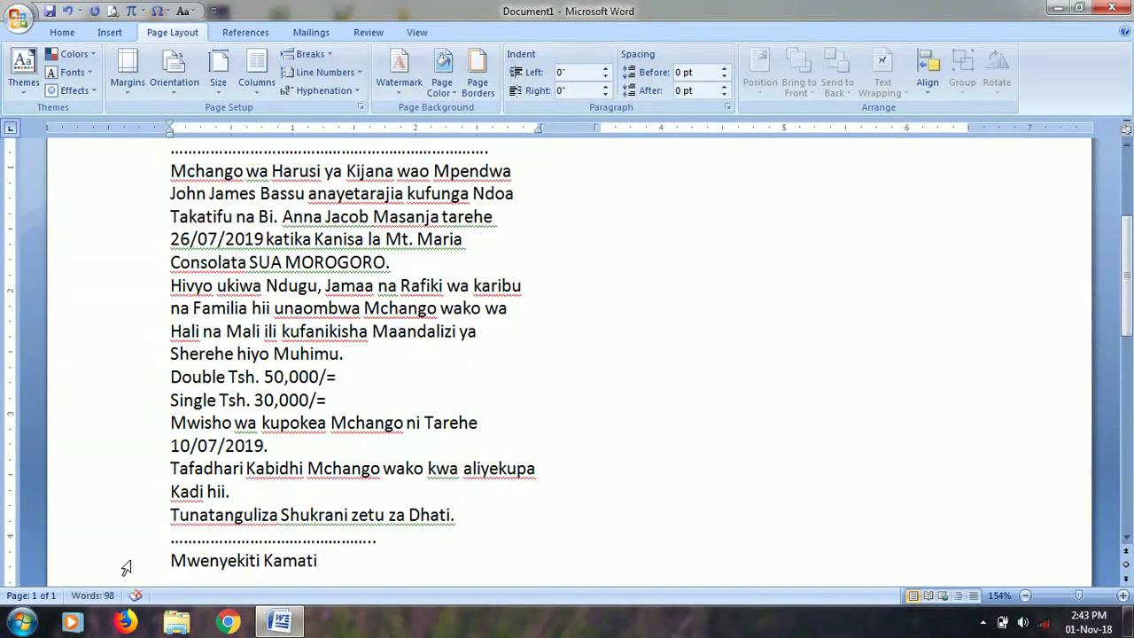
key("Up")
key("Up")
key("Up")
key("Up")
key("Up")
key("Up")
key("Up")
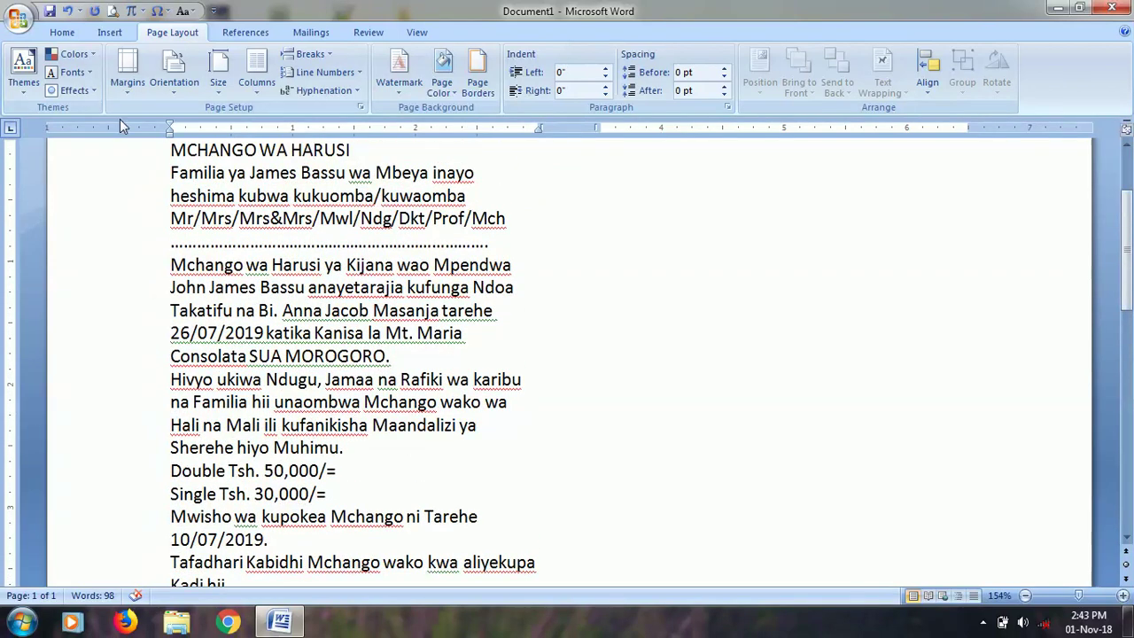
- Prefix the Familia line with 'Kamati ya Maandalizi ya Sherehe kwa niaba ya'
left_click(145, 176)
left_click(166, 175)
type("k")
key("BackSpace")
type("Kamati ya Ma")
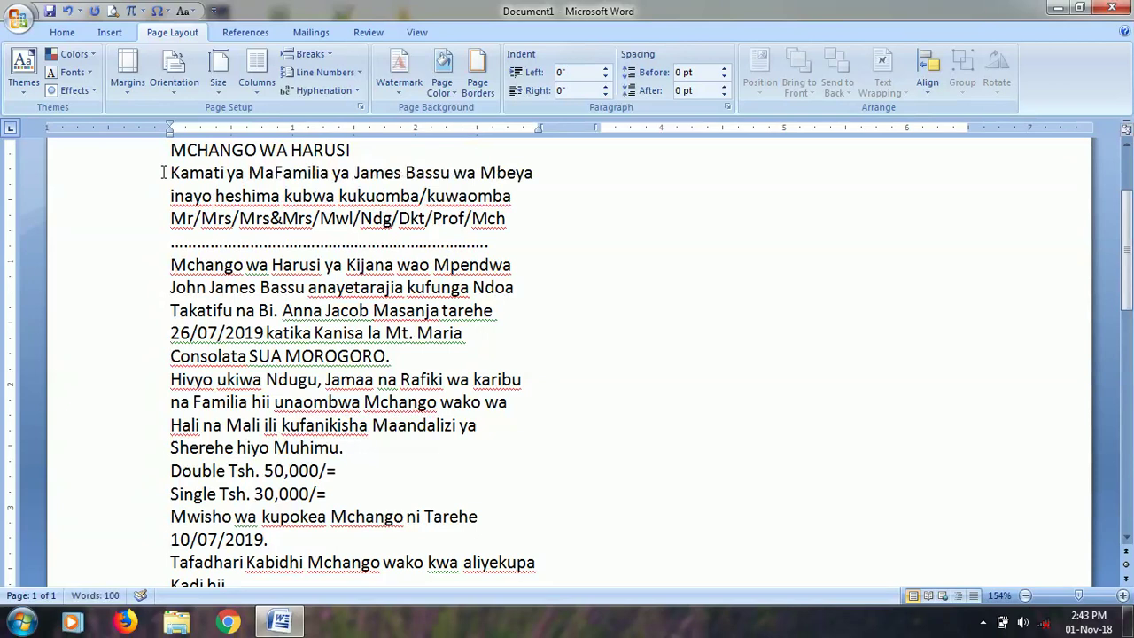
type("andalizi ")
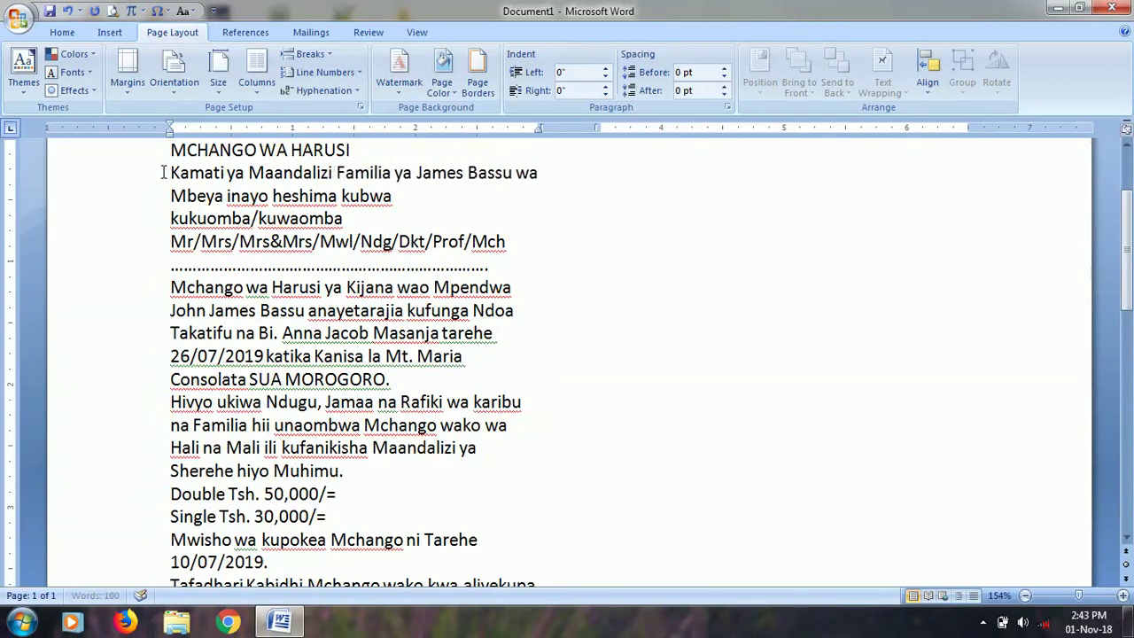
type("ya Sher")
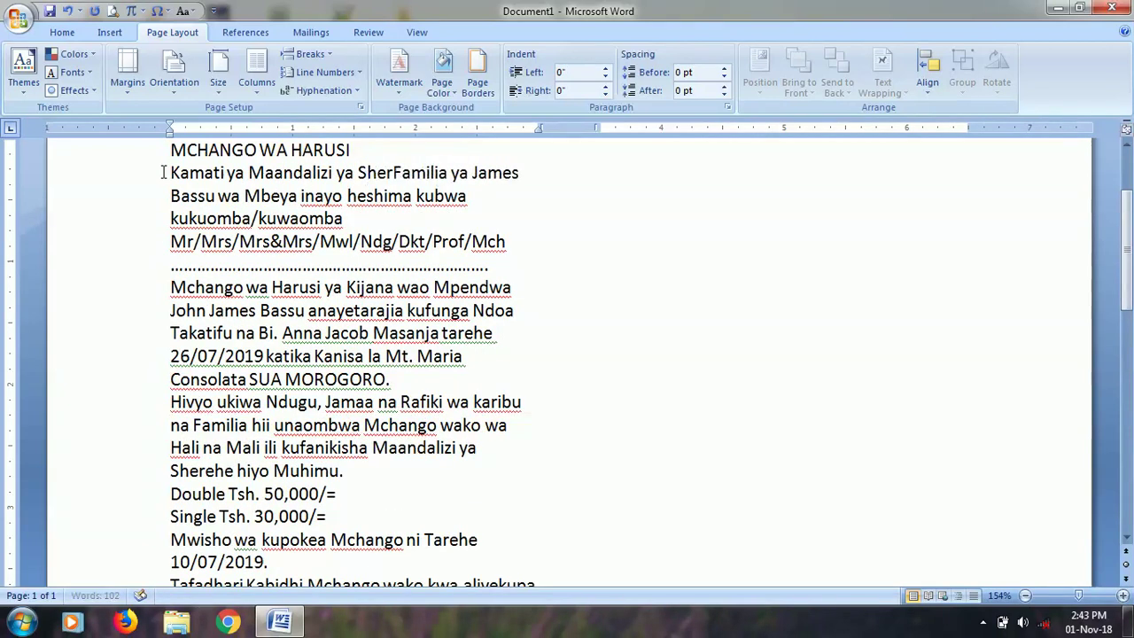
type("ehe kwa niaba ya")
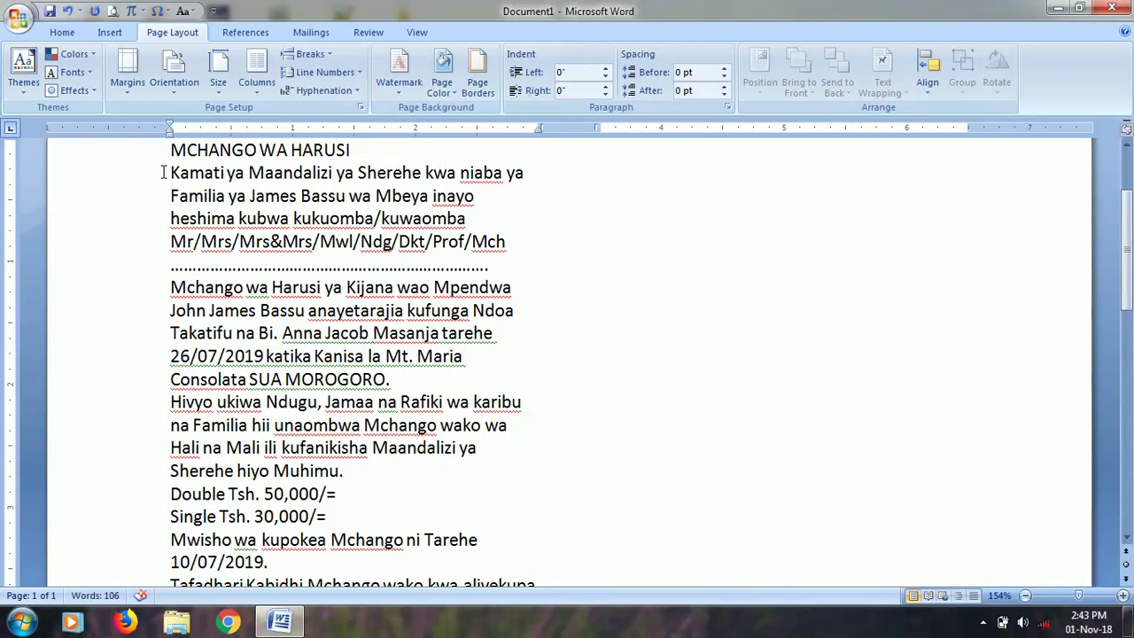
key("ctrl+a")
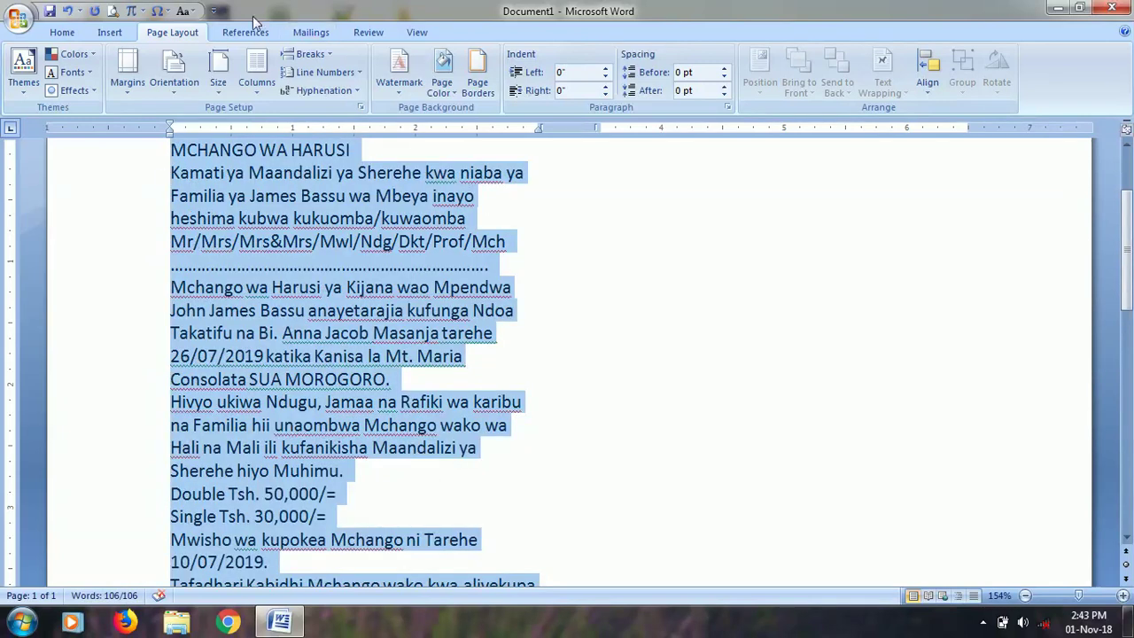
- Centre all the card text and set it in blue Monotype Corsiva
left_click(64, 32)
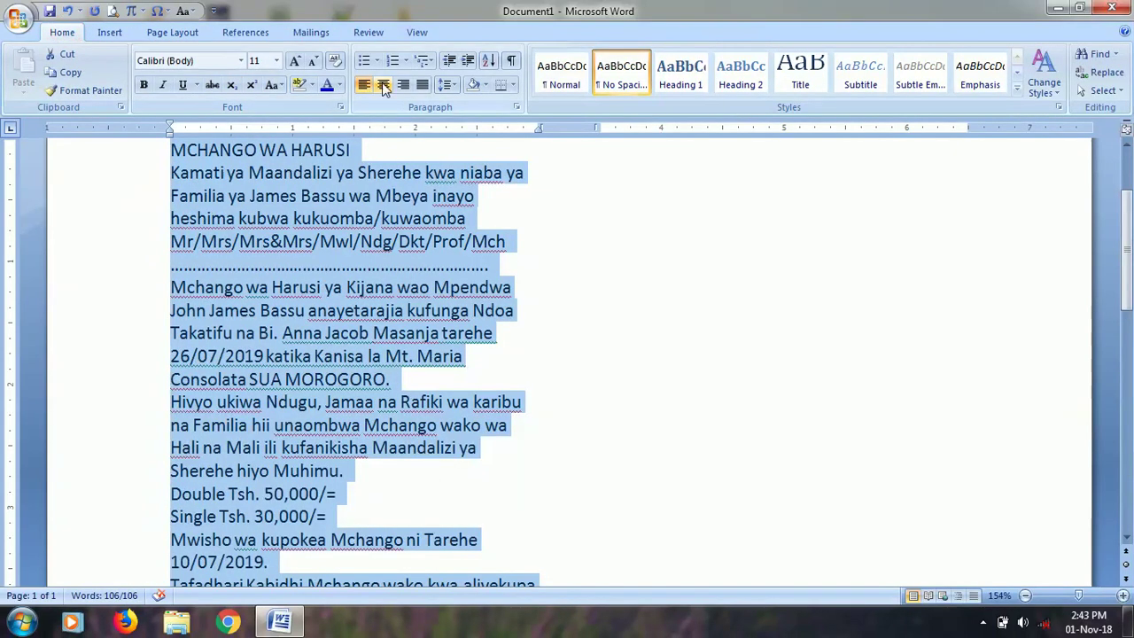
left_click(382, 85)
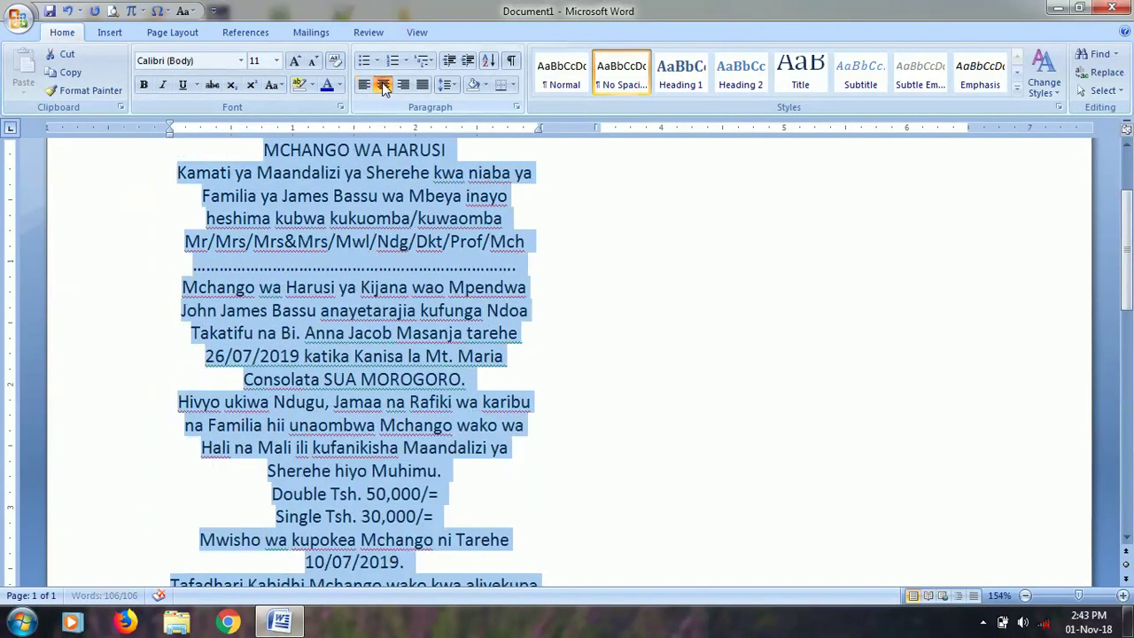
left_click(225, 62)
type("Monotype Corsiva")
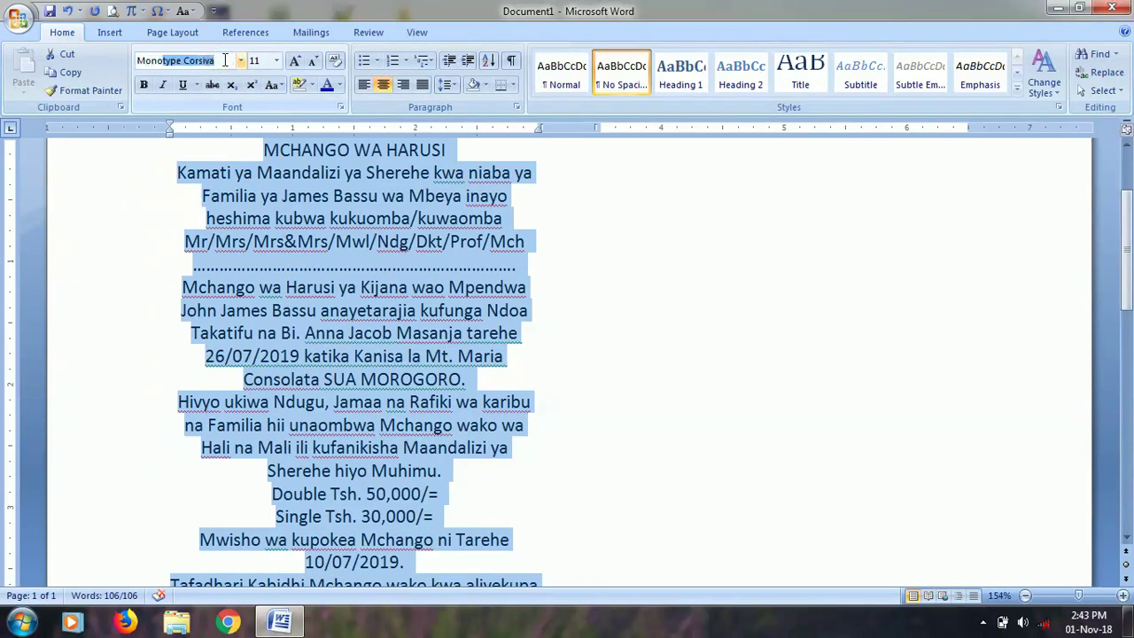
key("Return")
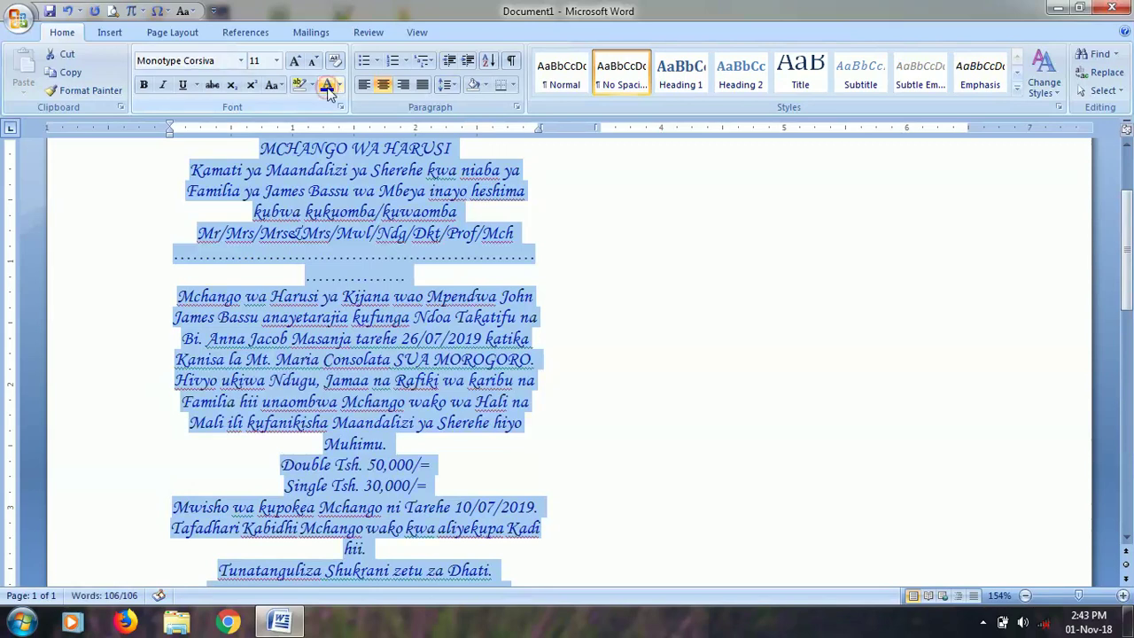
left_click(369, 260)
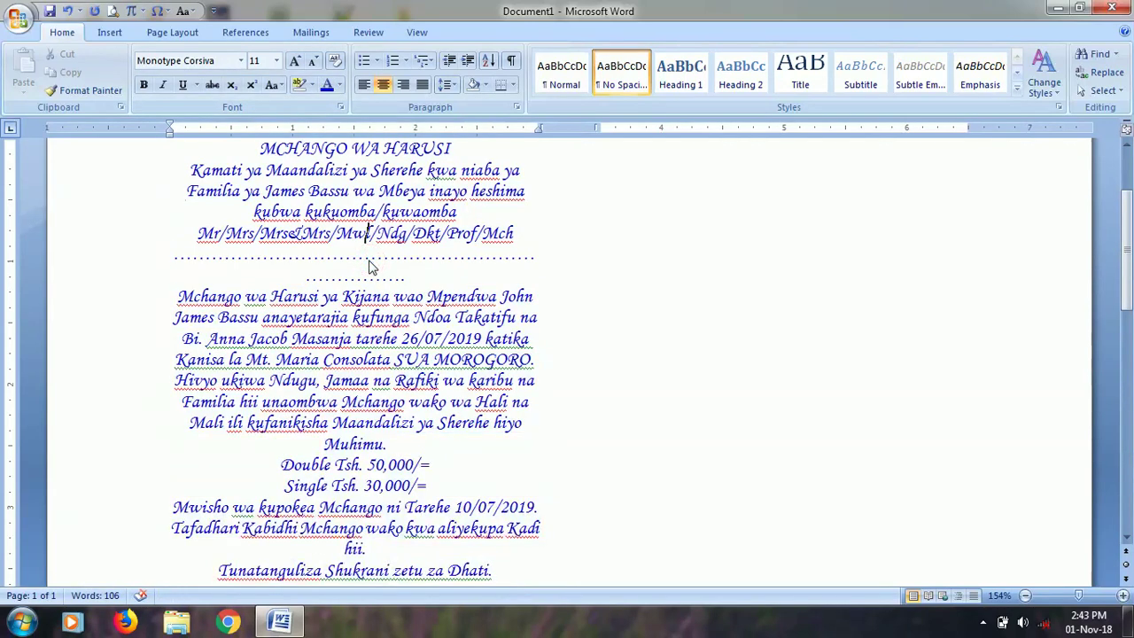
left_click(146, 149)
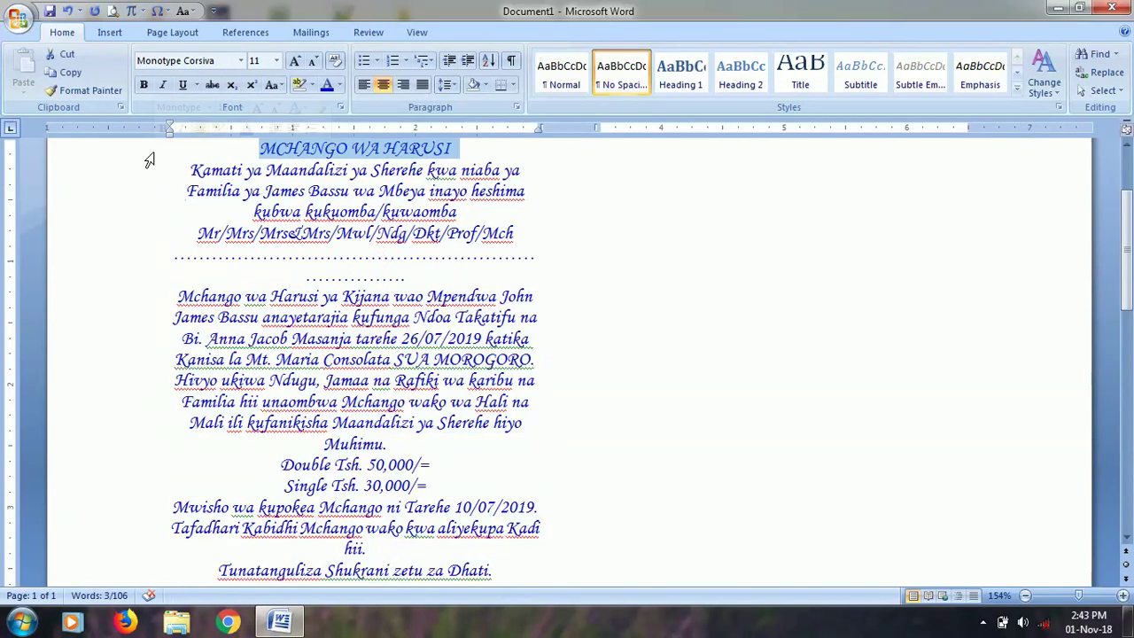
- Convert the MCHANGO WA HARUSI title into rainbow-style WordArt
left_click(107, 33)
left_click(738, 71)
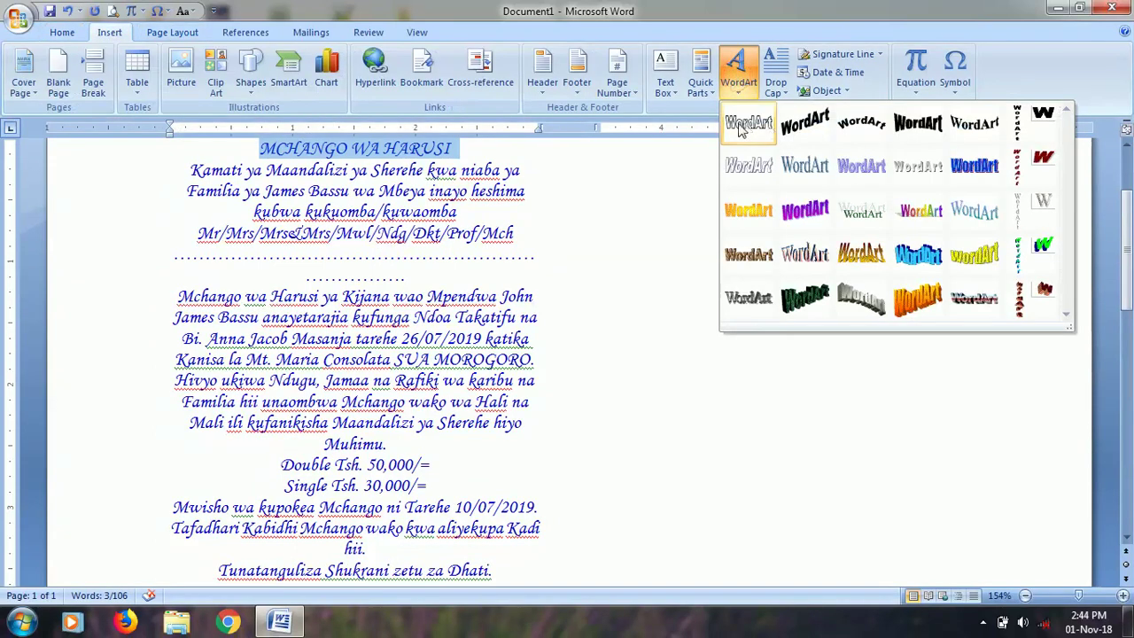
left_click(912, 217)
left_click(675, 442)
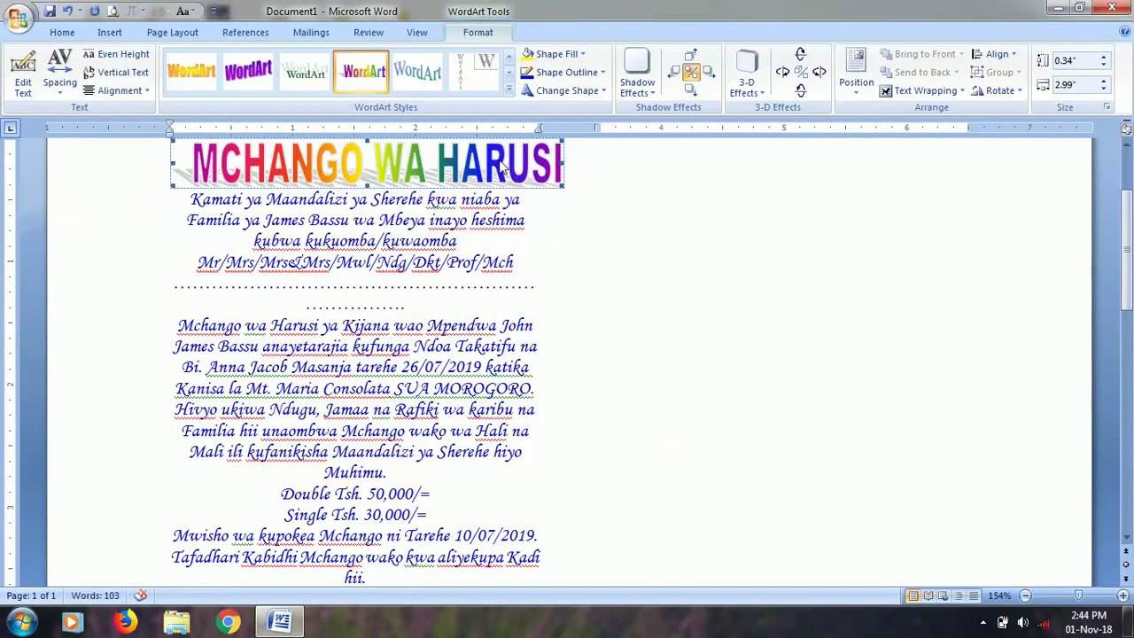
left_click(262, 227)
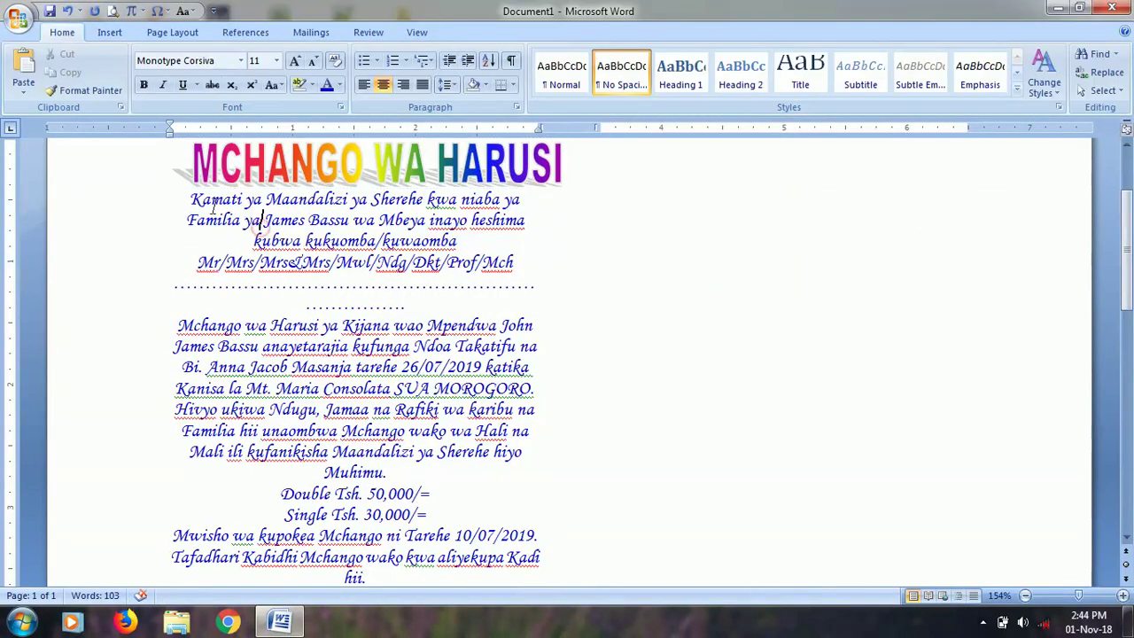
left_click_drag(263, 220, 349, 220)
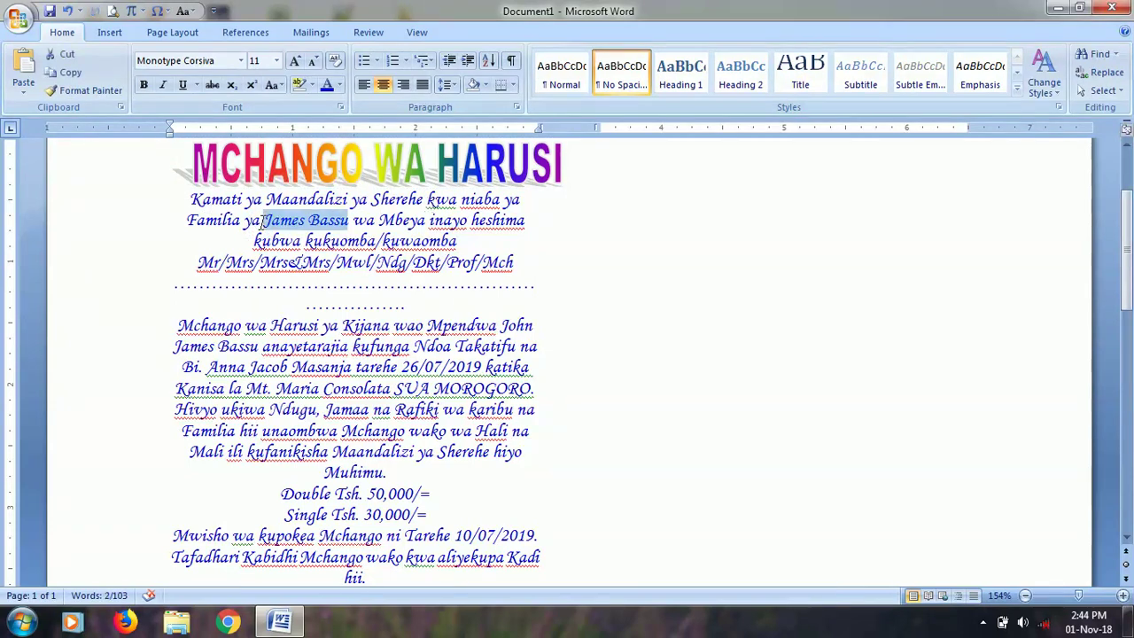
- Make the family's name in the opening paragraph UPPERCASE and red
left_click(277, 86)
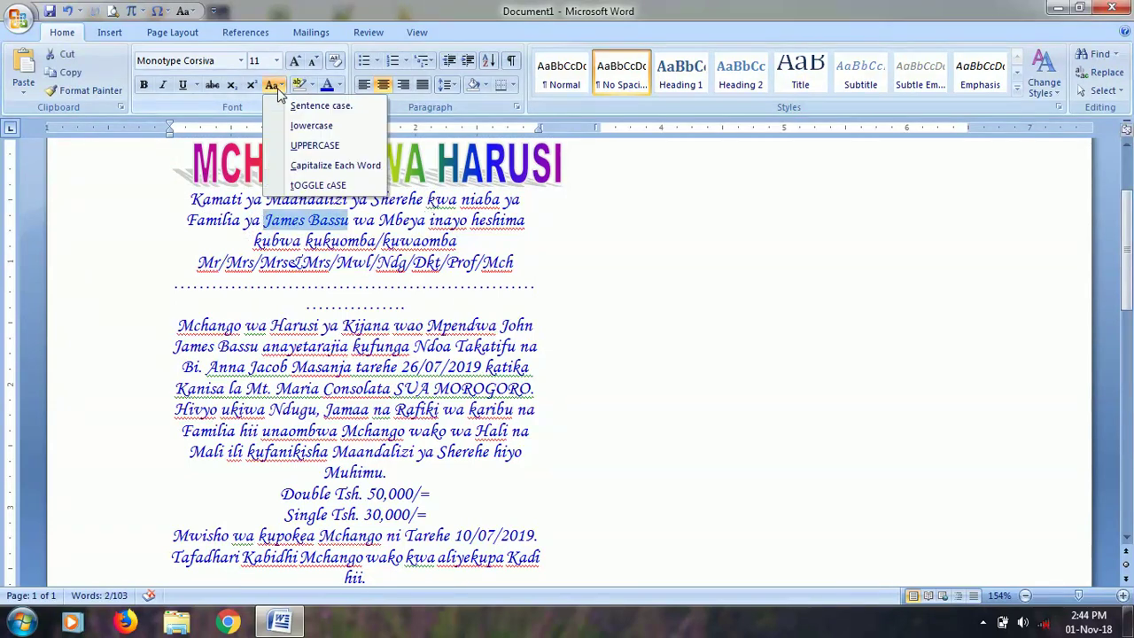
left_click(304, 144)
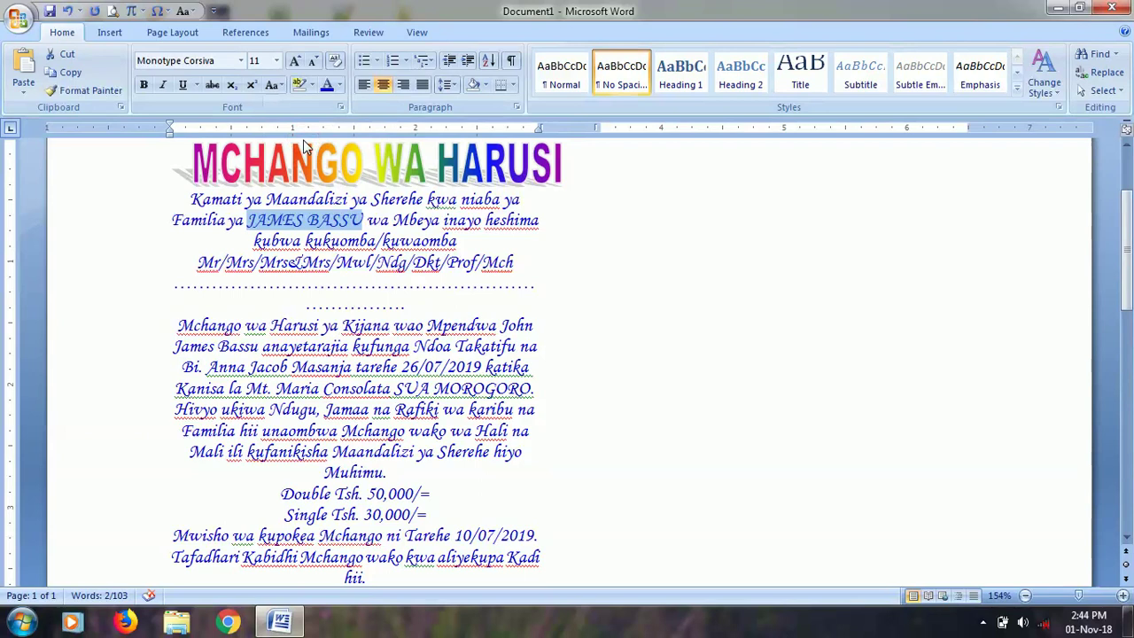
left_click(339, 85)
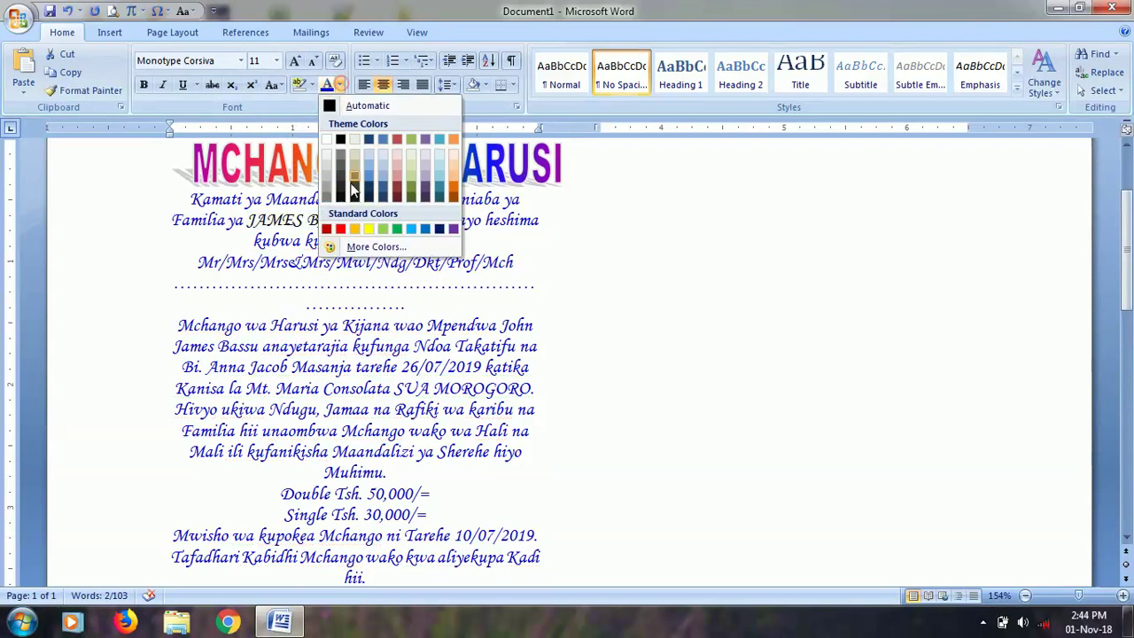
left_click(341, 230)
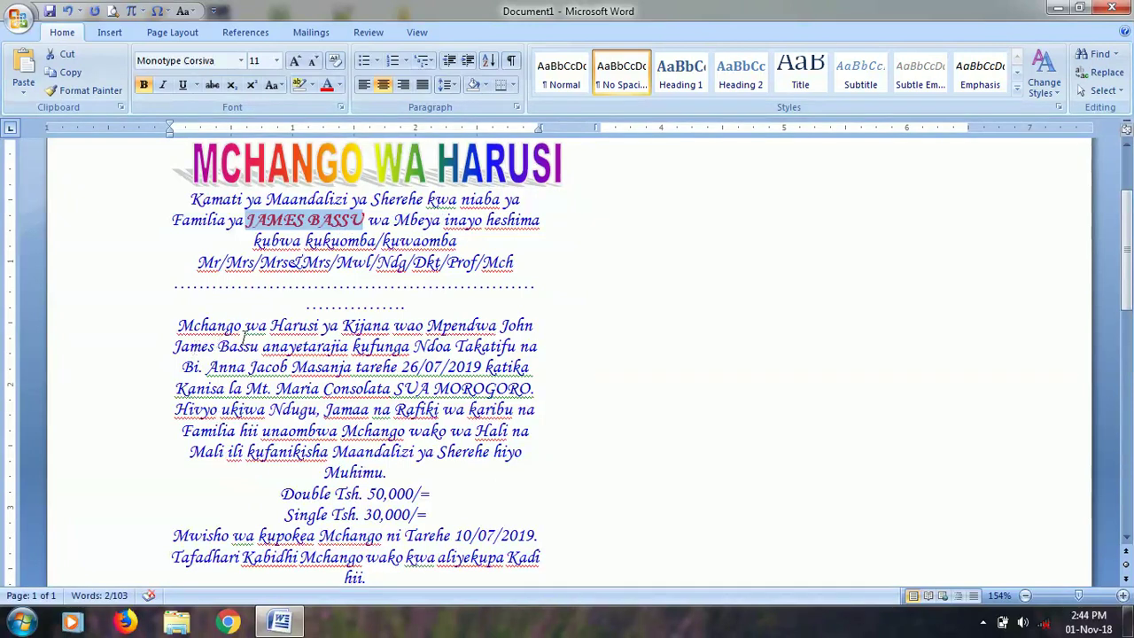
- Break lines before and after the groom's name so it stands alone
left_click(502, 325)
key("Return")
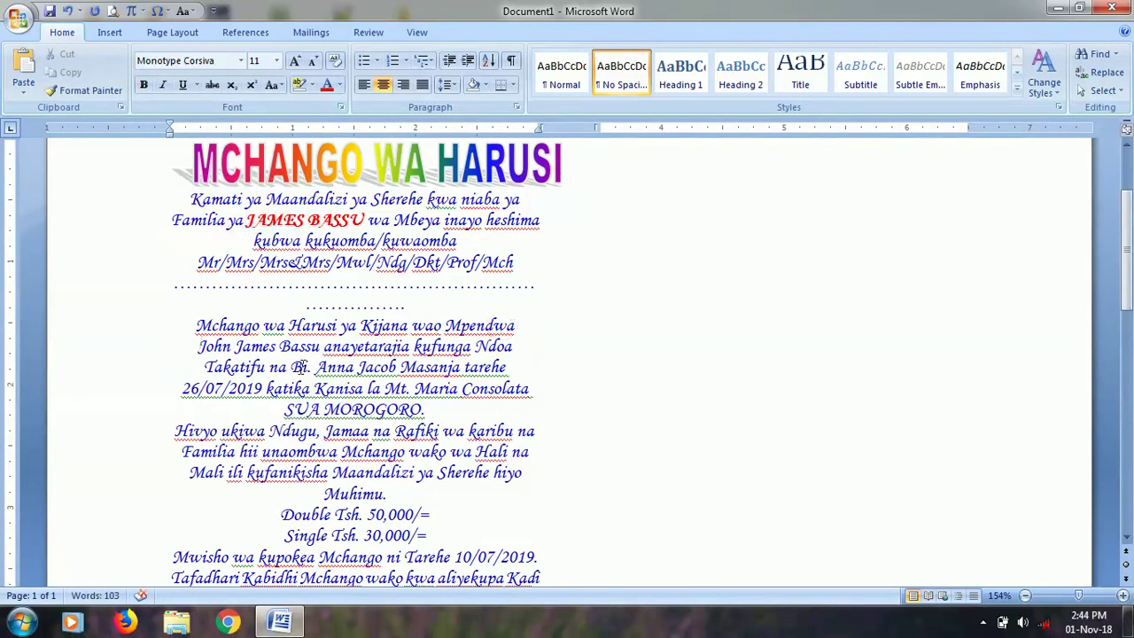
left_click(323, 345)
key("Return")
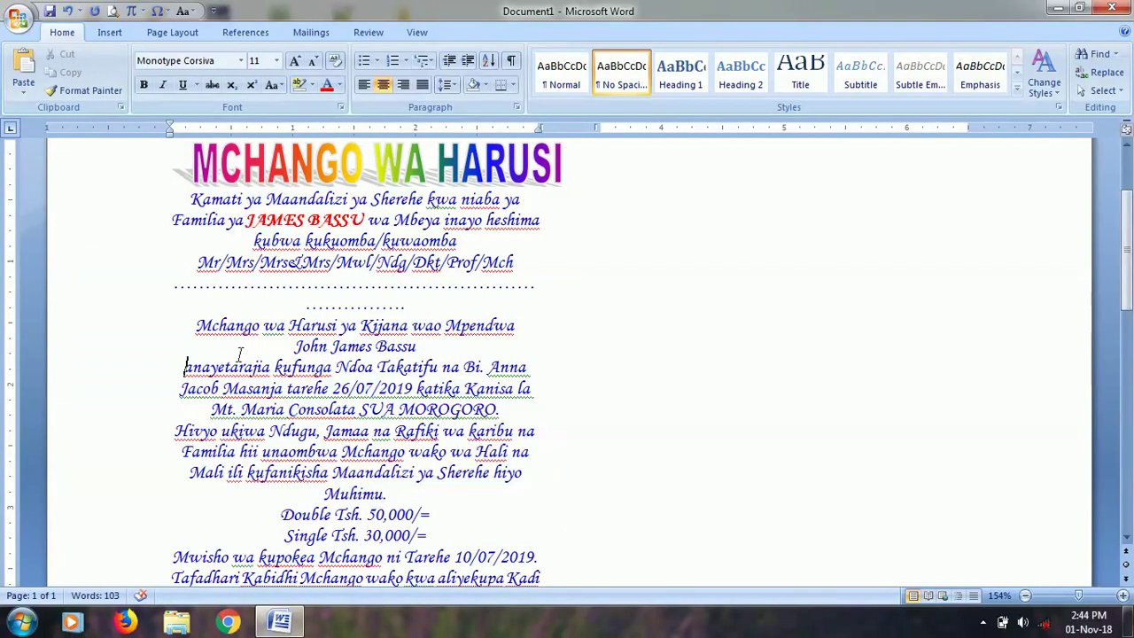
- Make the groom's name UPPERCASE, magenta and bold
left_click(131, 350)
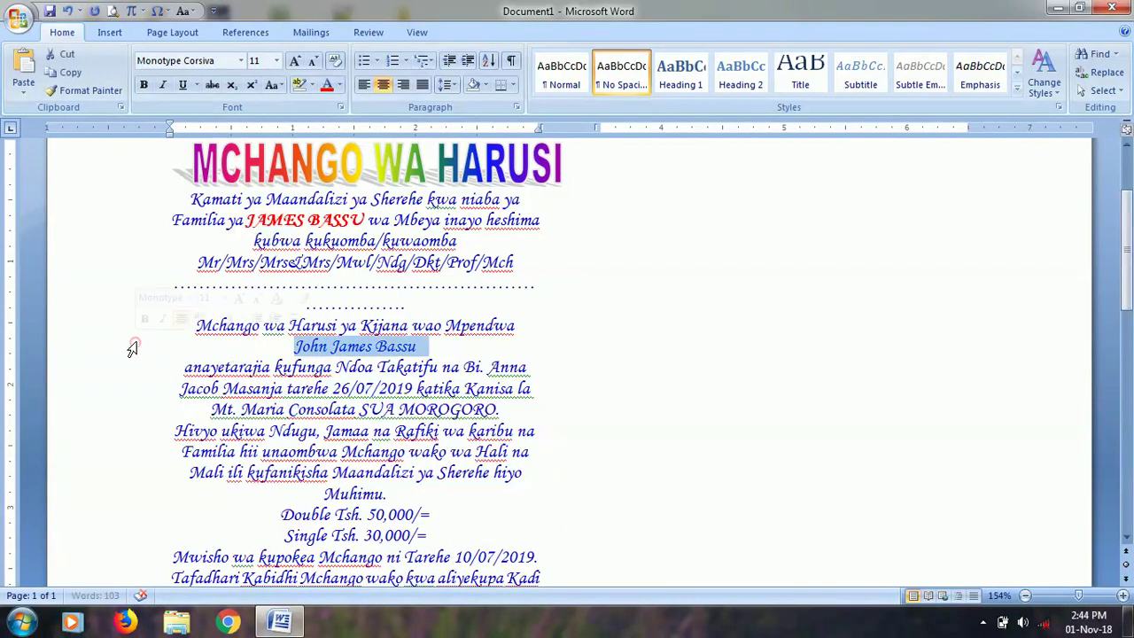
left_click(277, 86)
left_click(305, 144)
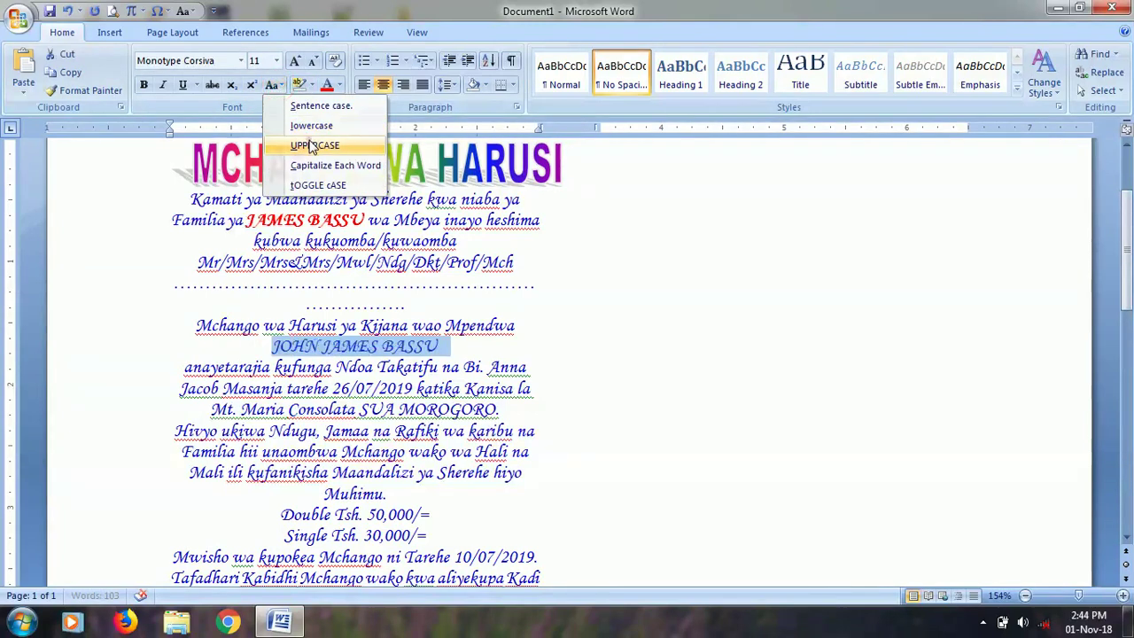
left_click(341, 86)
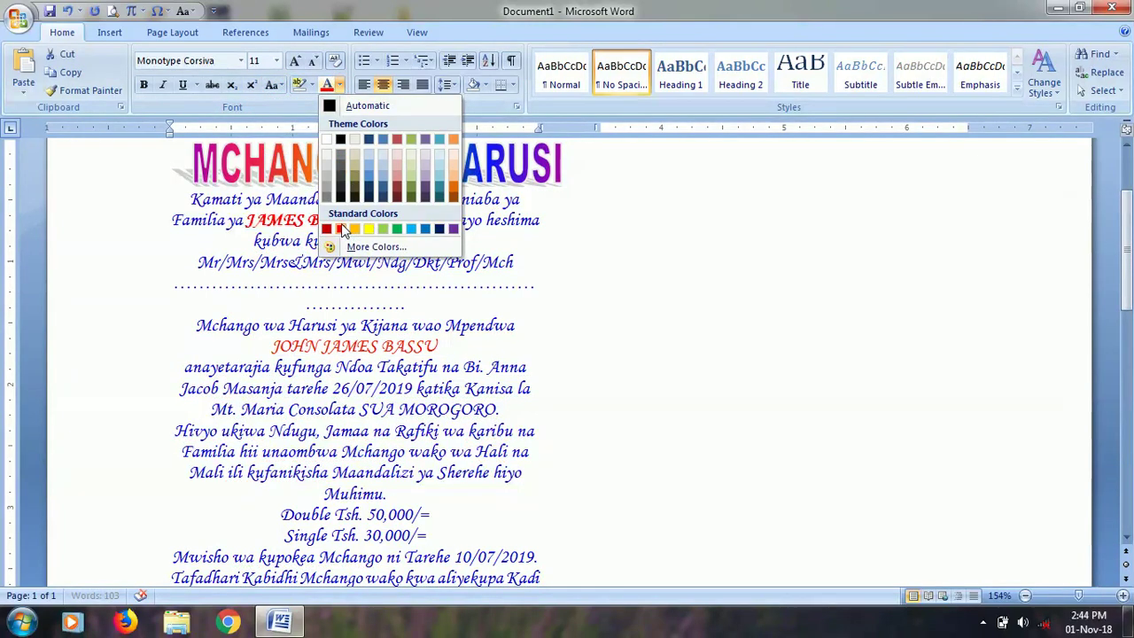
left_click(376, 246)
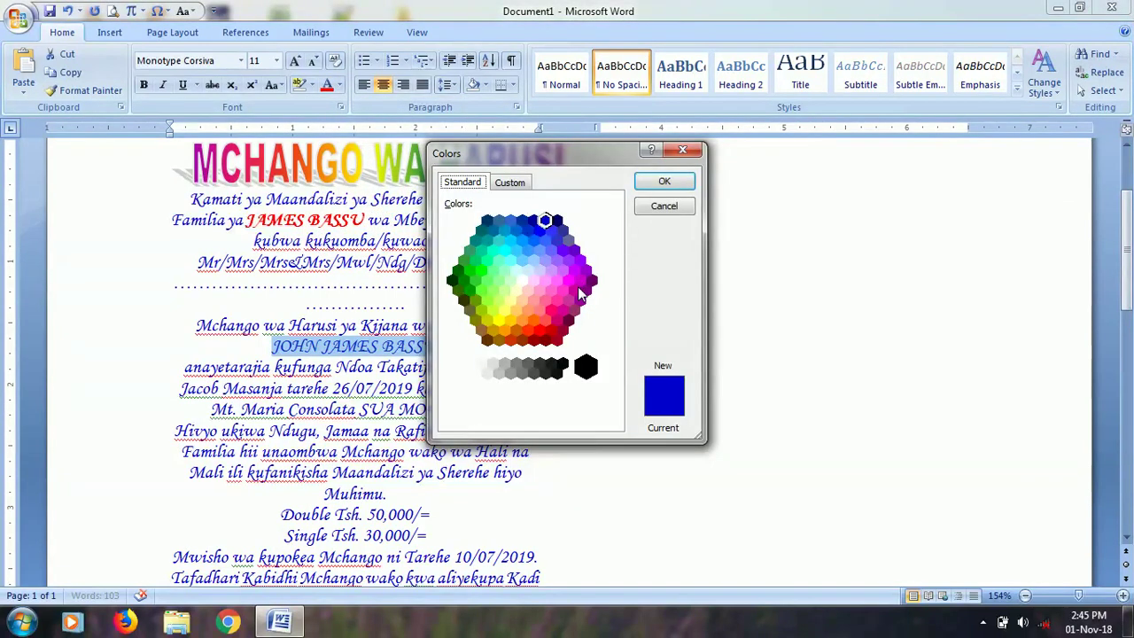
left_click(568, 281)
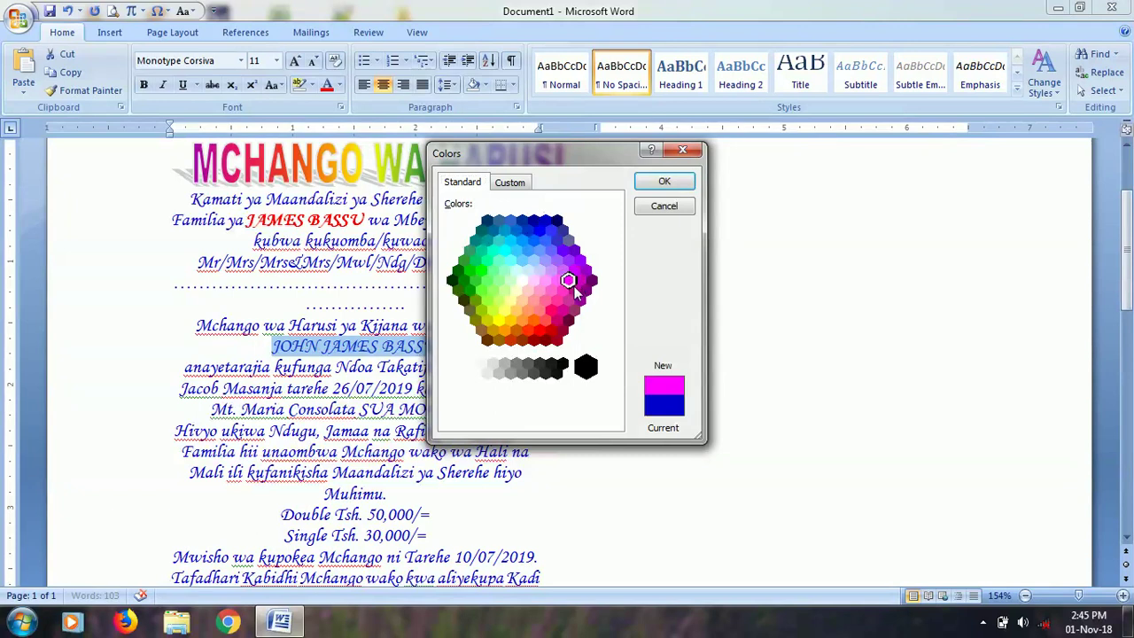
left_click(675, 186)
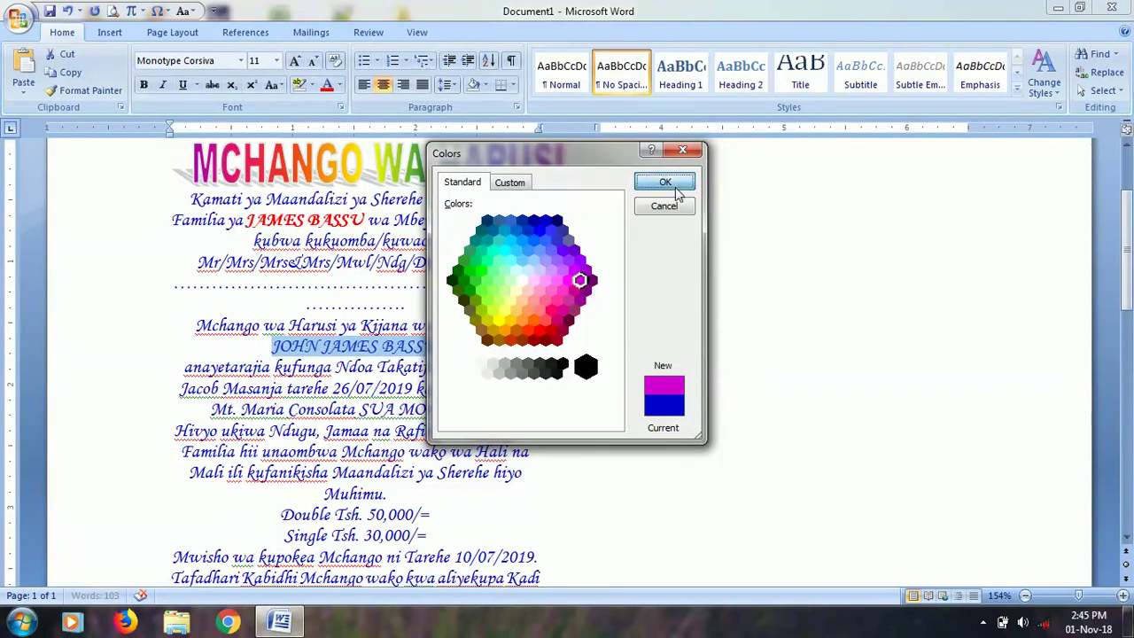
key("ctrl+b")
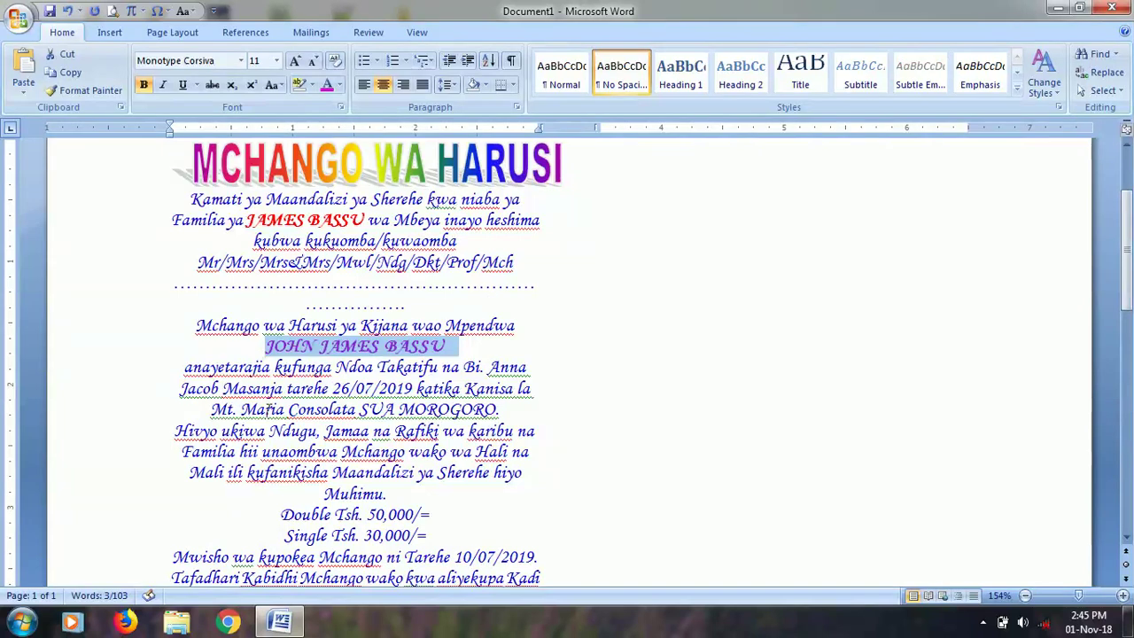
left_click(336, 366)
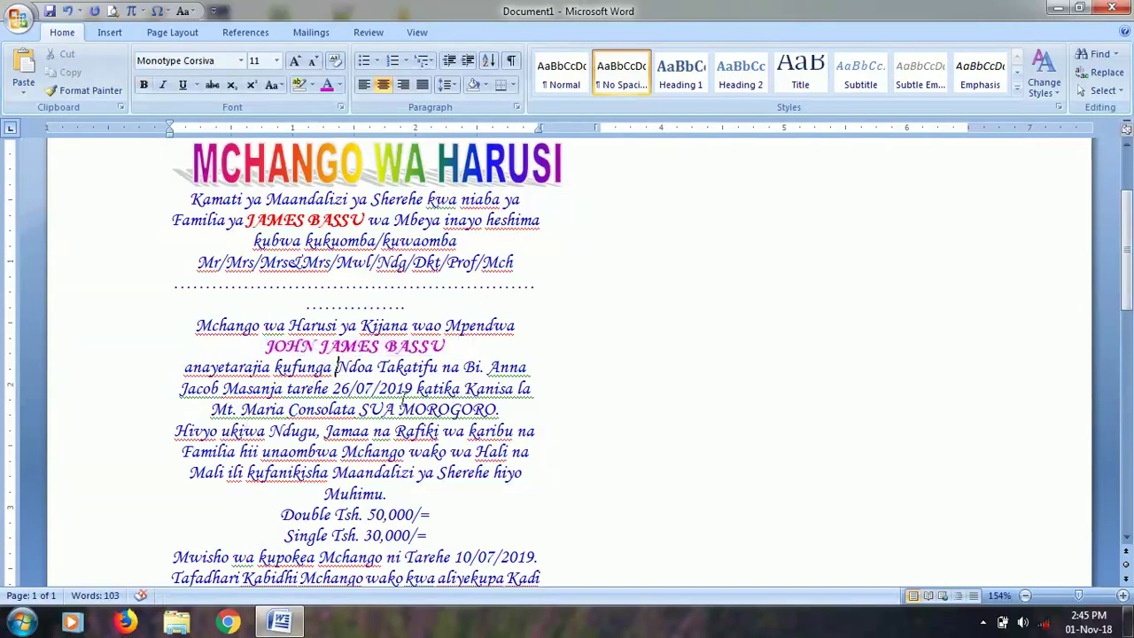
- Put the bride's name on its own line in bold UPPERCASE, then save the card
left_click(463, 365)
key("Return")
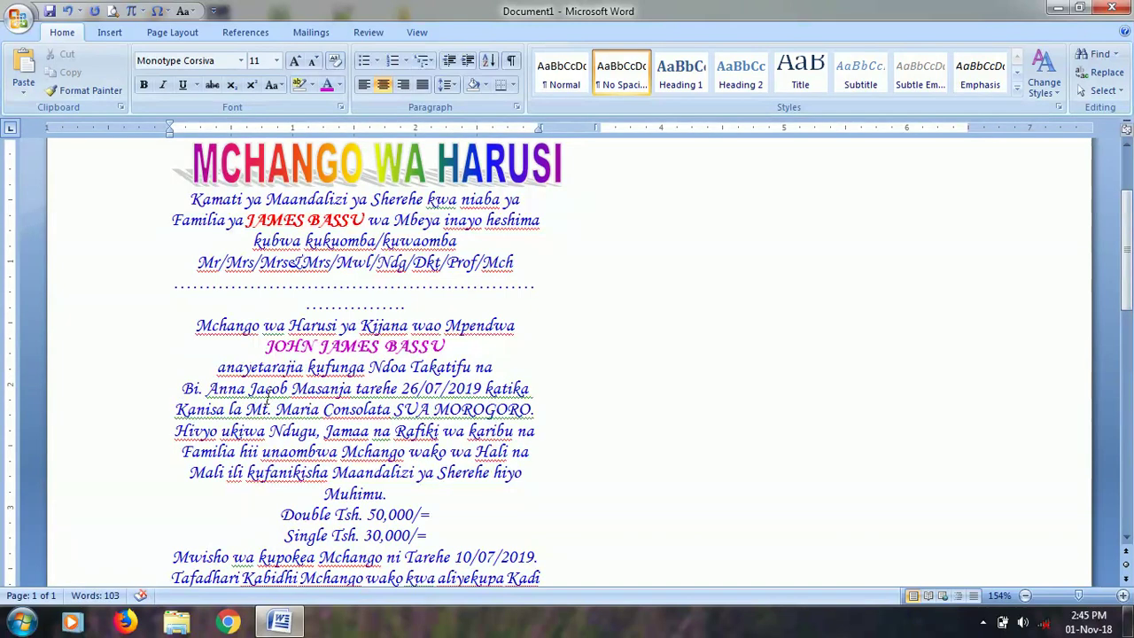
left_click(355, 390)
key("Return")
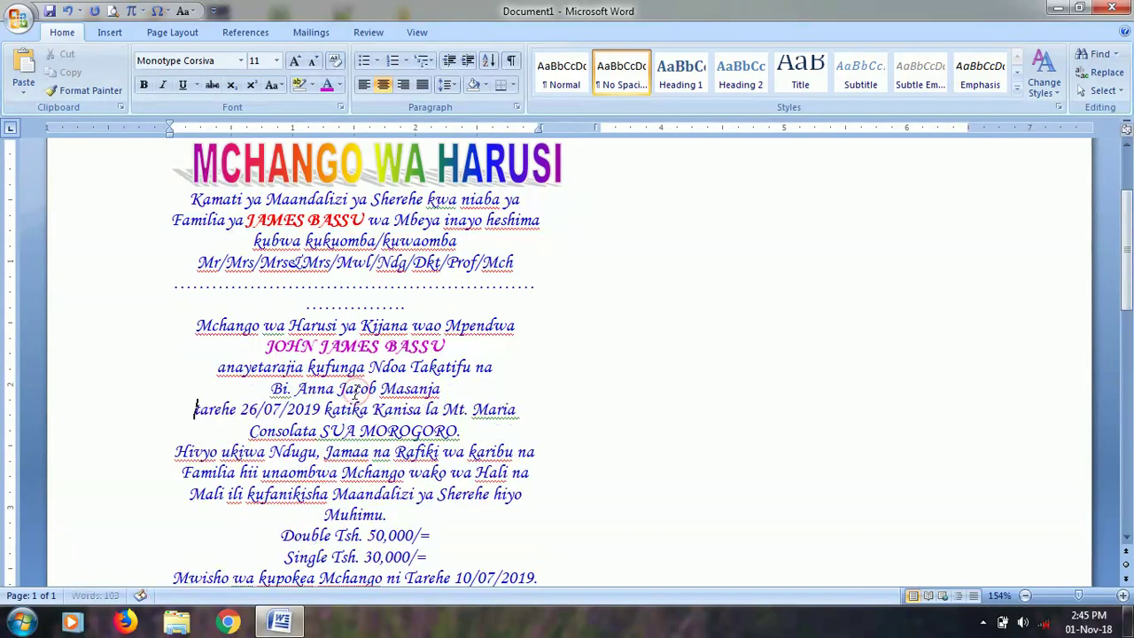
left_click(130, 393)
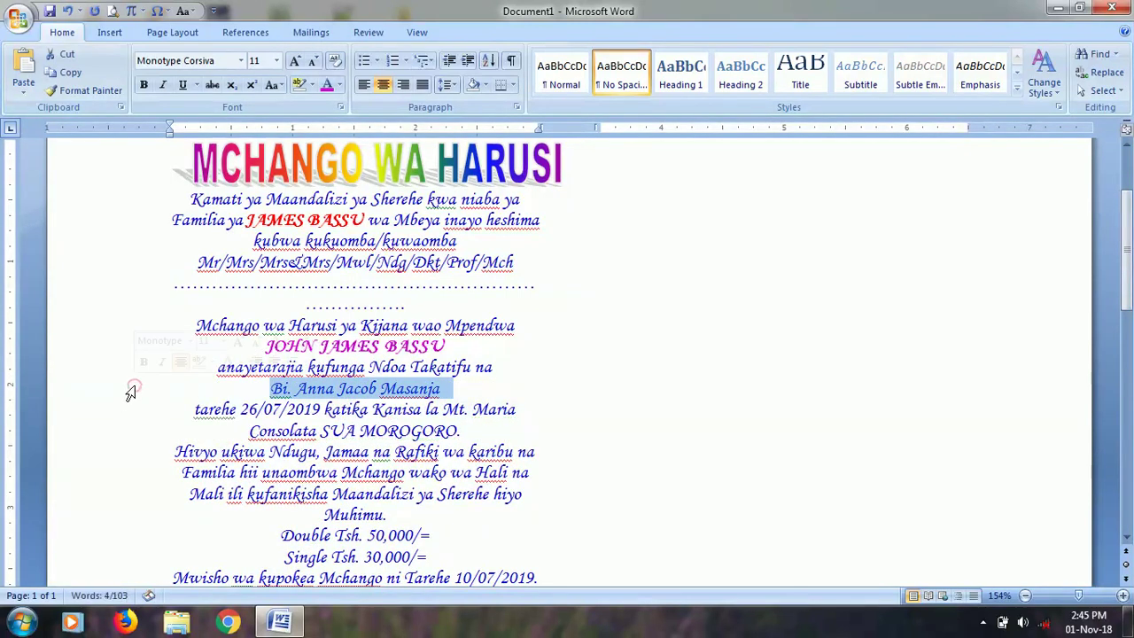
left_click(278, 82)
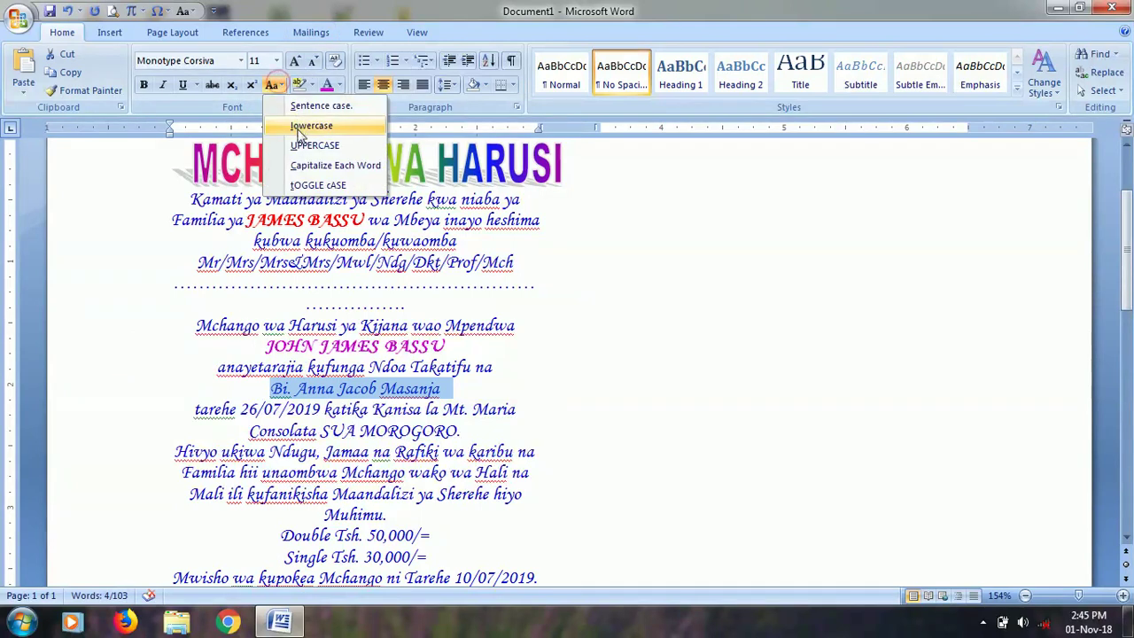
left_click(315, 145)
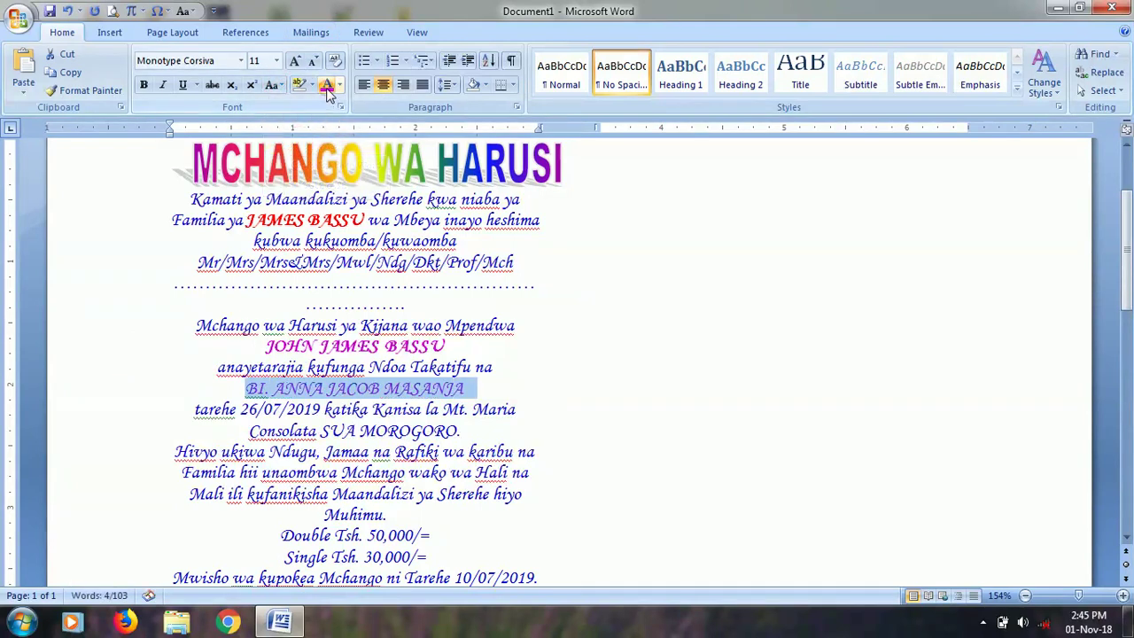
key("ctrl+b")
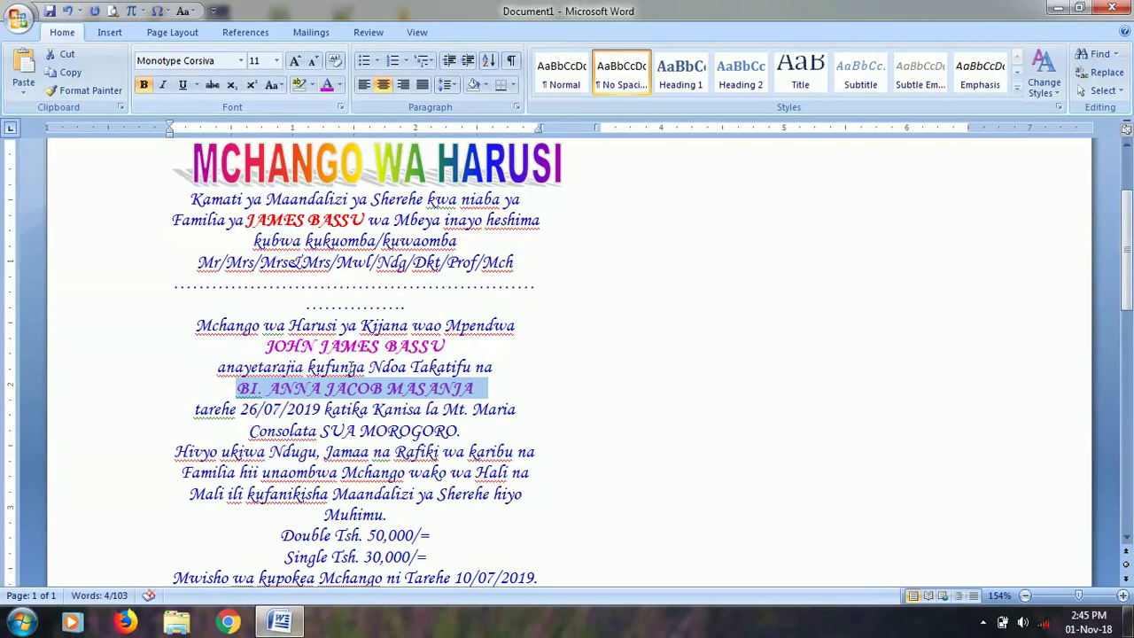
left_click(352, 369)
key("ctrl+s")
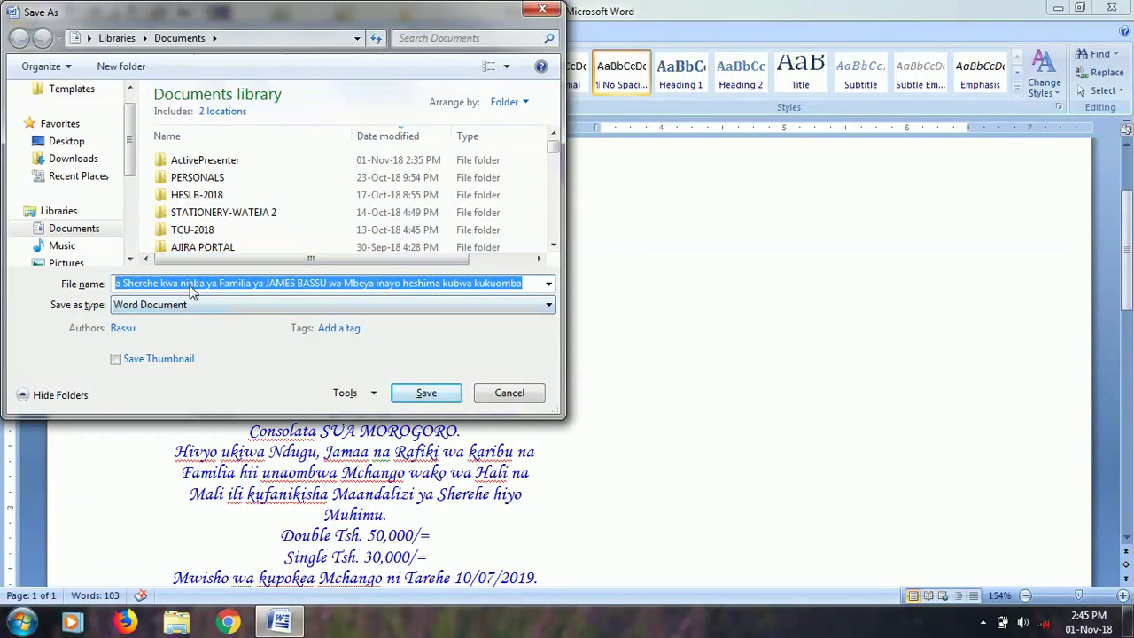
- Save the card as a Word Document in Documents under its suggested name
left_click(417, 395)
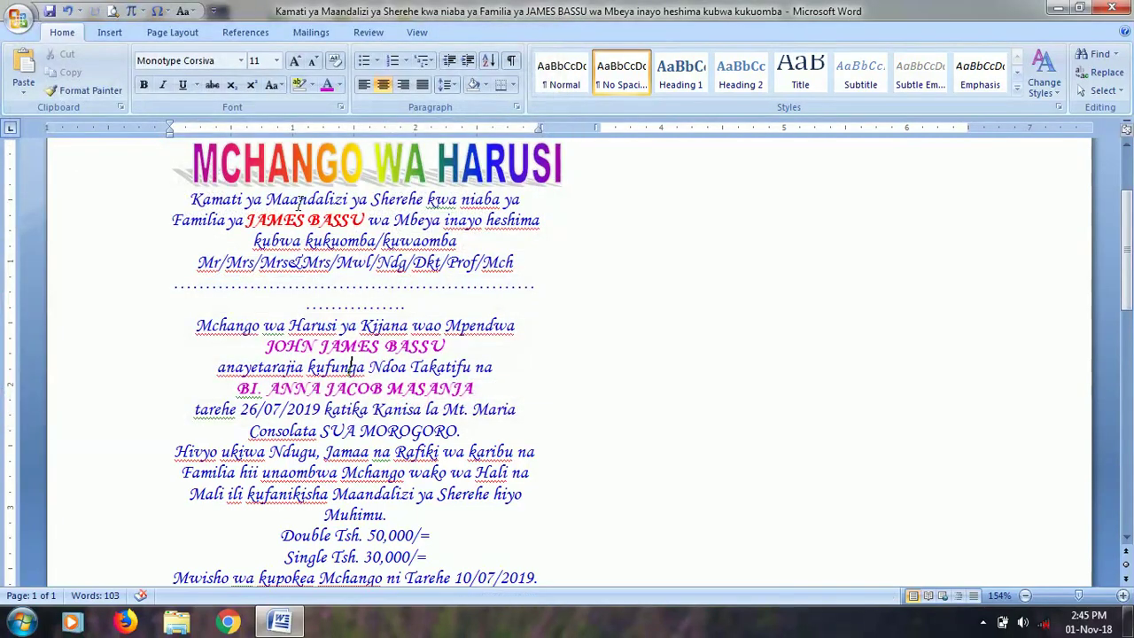
left_click(346, 387)
- Format the 'Consolata SUA MOROGORO.' church line in bold green
scroll(300, 202, "down", 1)
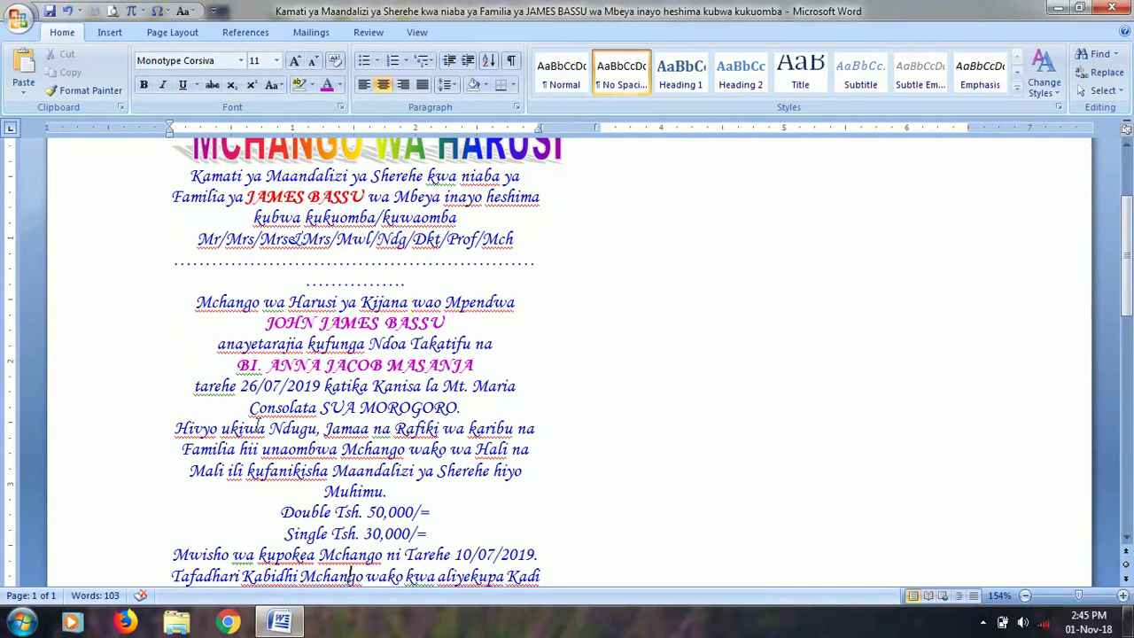
left_click(137, 412)
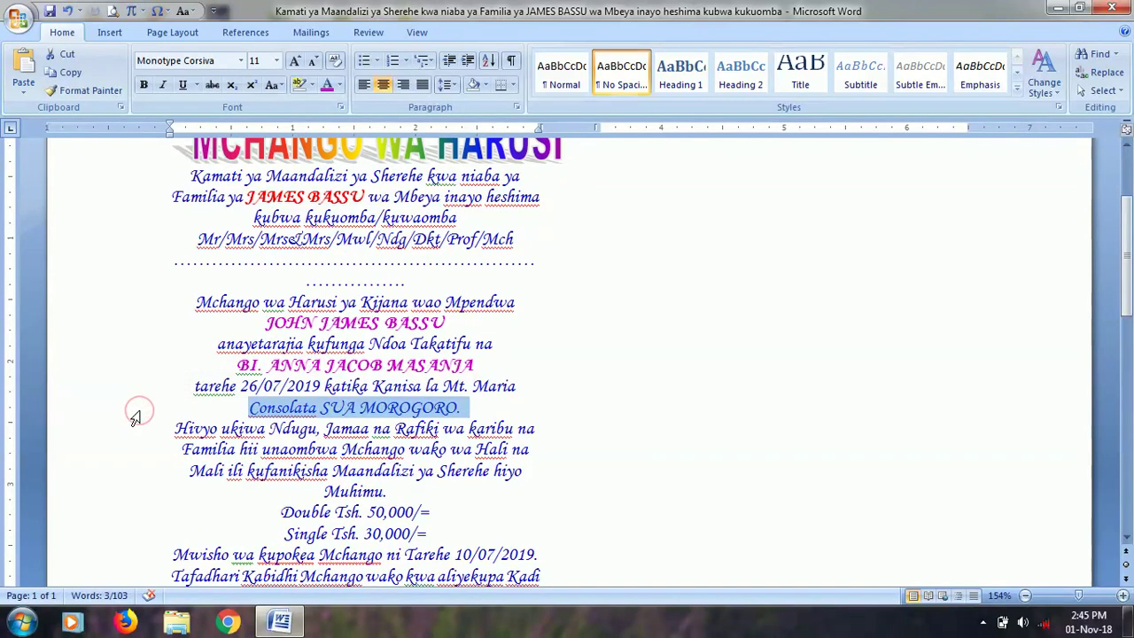
left_click(338, 84)
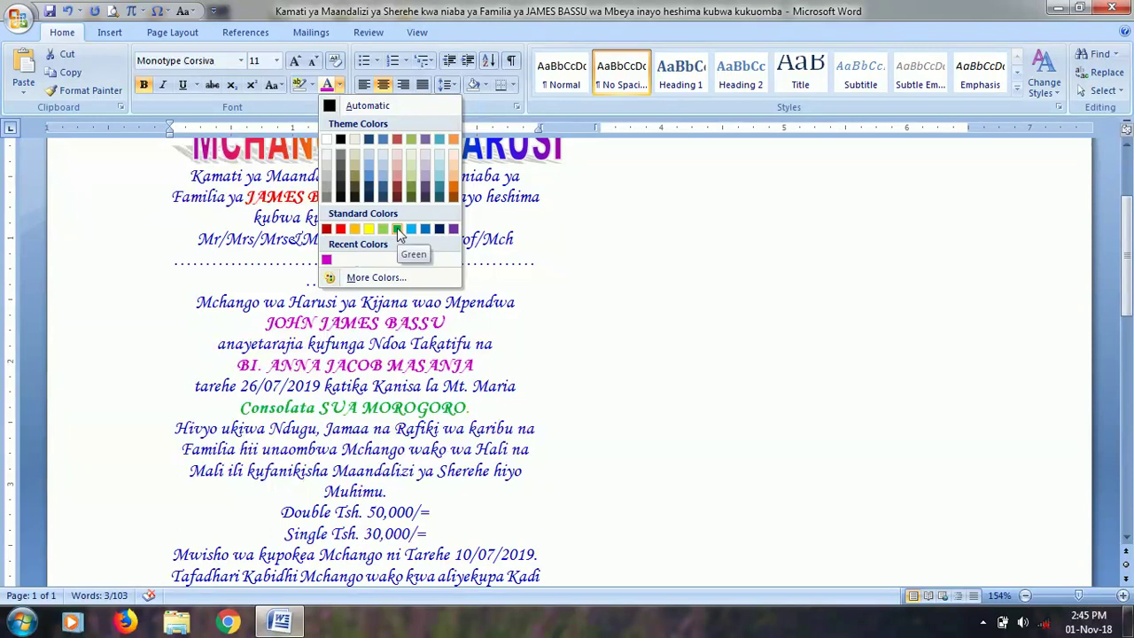
left_click(396, 230)
left_click(326, 428)
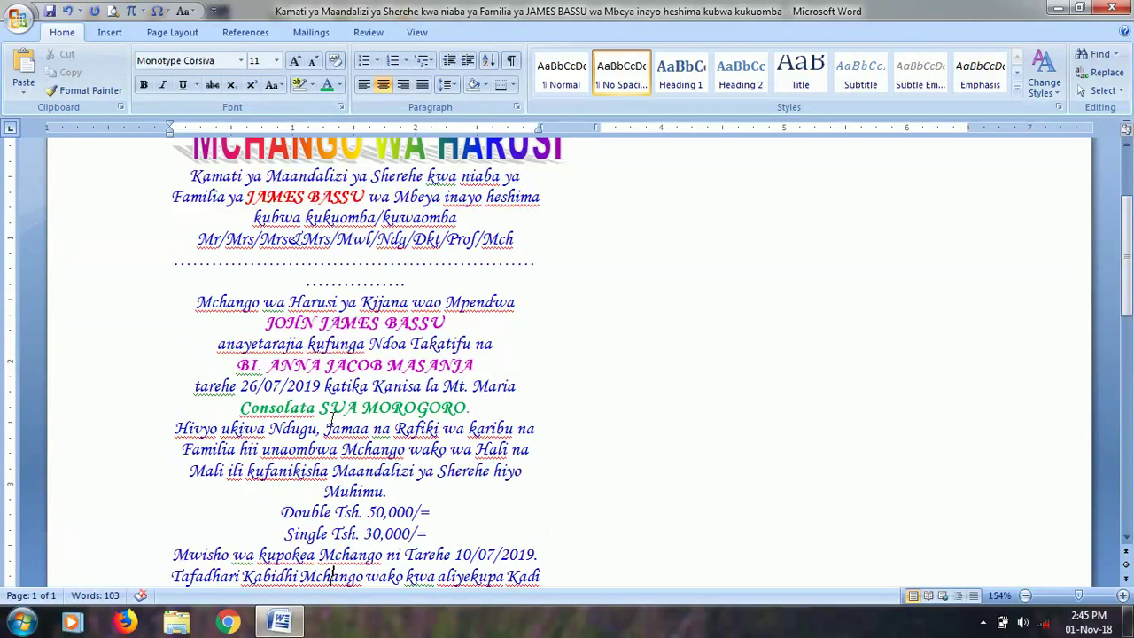
scroll(342, 576, "down", 1)
- Use Page Setup custom margins to set Top, Left, Bottom and Right to 0.5 inches
scroll(342, 576, "down", 5)
left_click(172, 32)
left_click(127, 71)
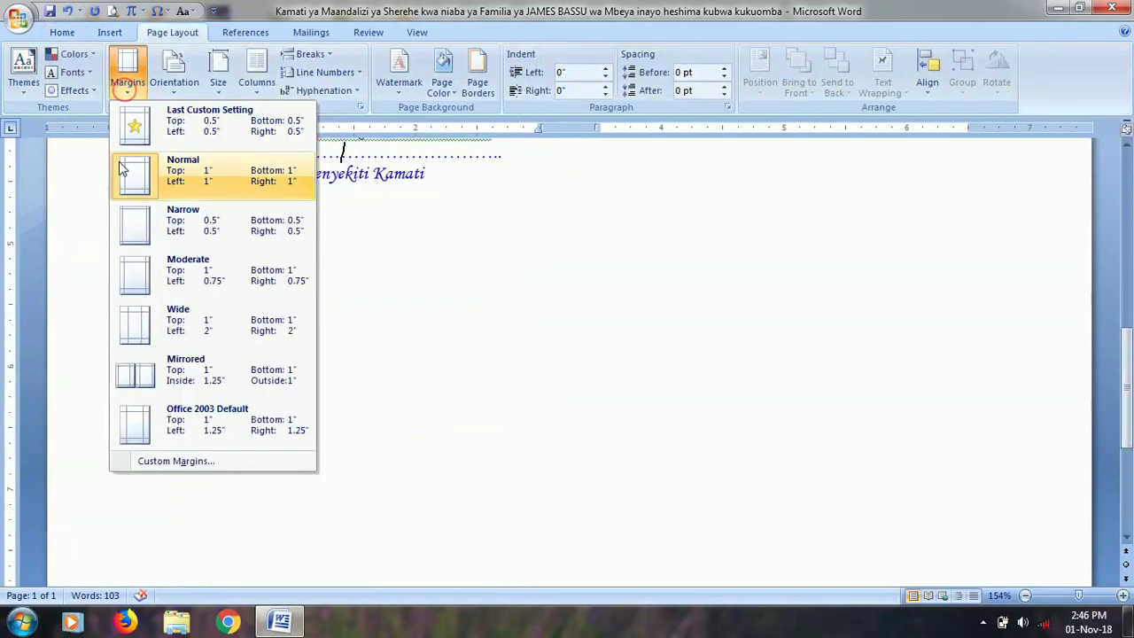
left_click(172, 462)
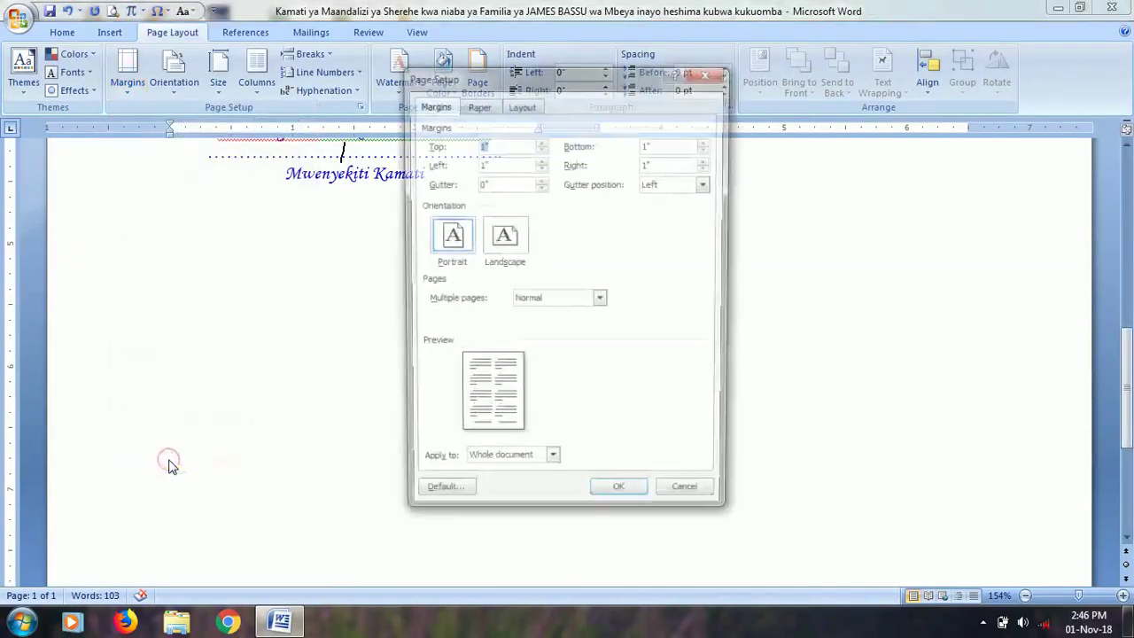
left_click(540, 149)
left_click(541, 149)
left_click(540, 149)
left_click(541, 148)
left_click(540, 149)
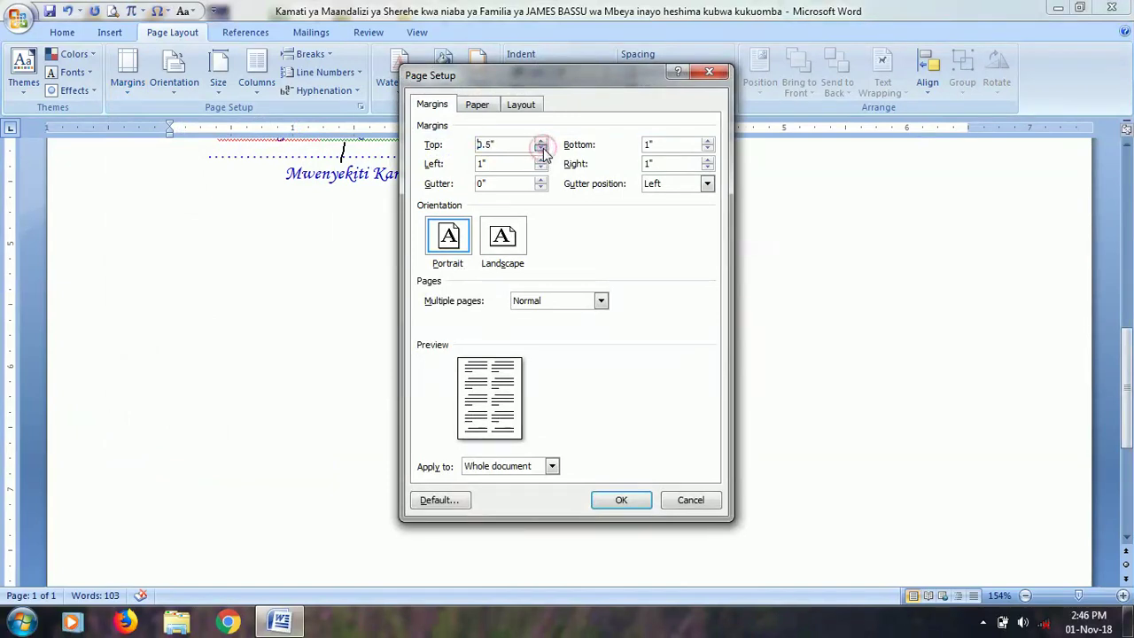
left_click(540, 168)
left_click(541, 169)
left_click(540, 168)
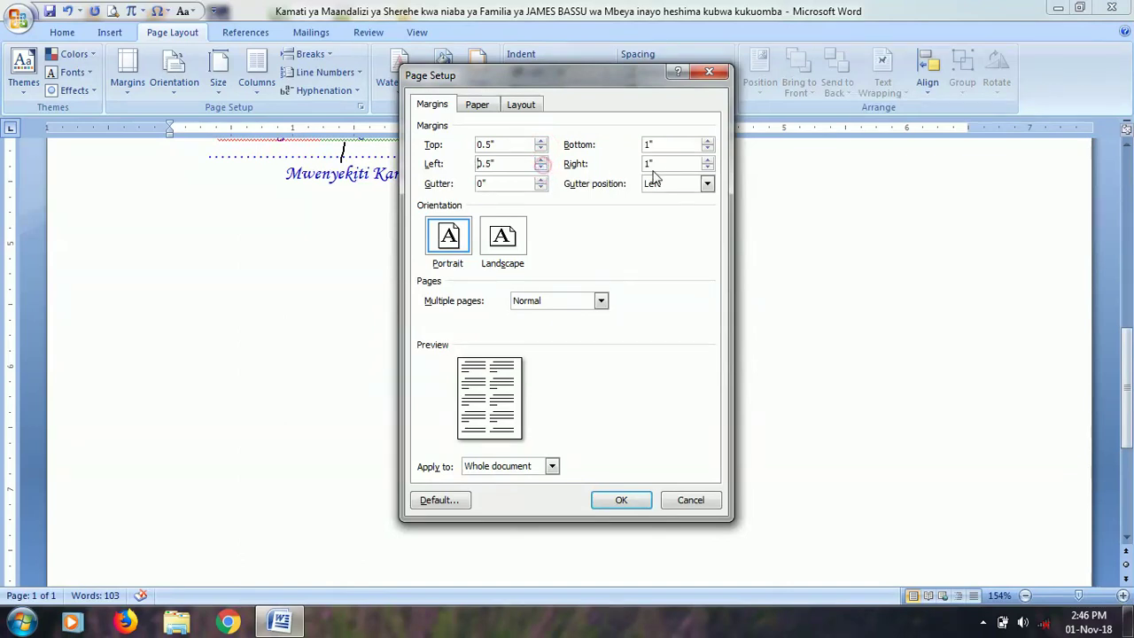
left_click(708, 149)
left_click(708, 149)
left_click(708, 149)
left_click(708, 148)
left_click(708, 169)
left_click(708, 169)
left_click(708, 169)
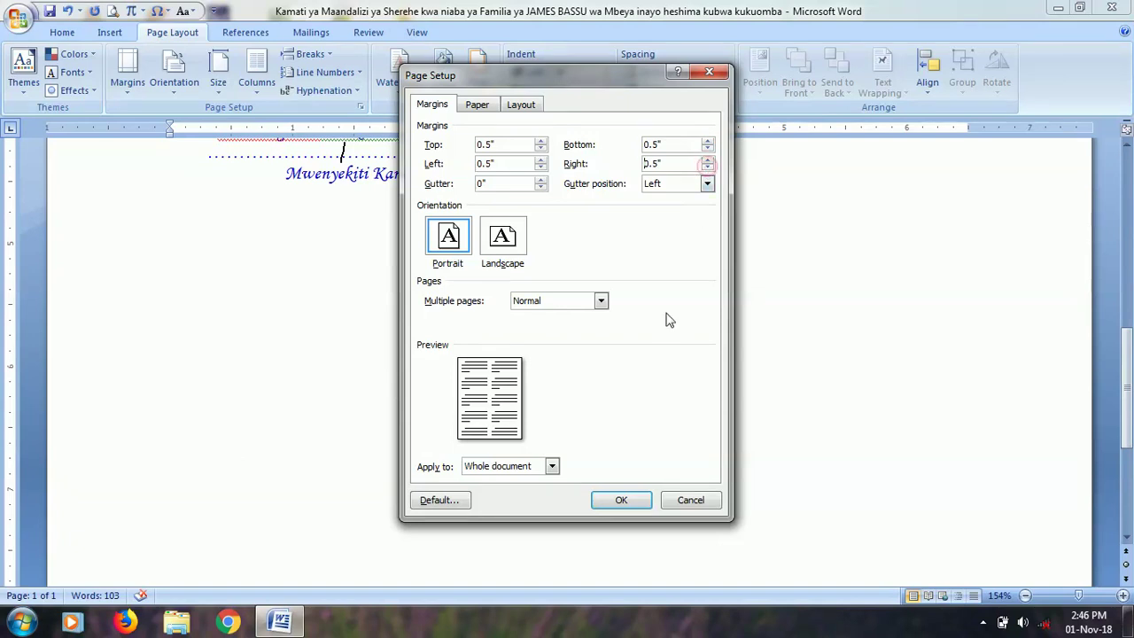
left_click(631, 499)
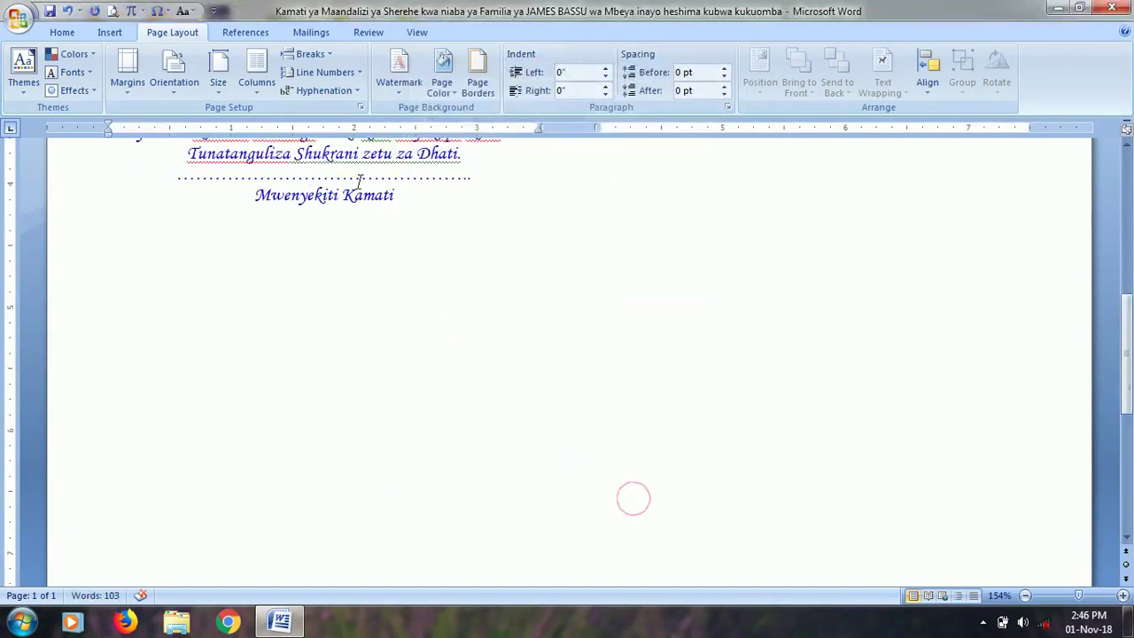
left_click(112, 11)
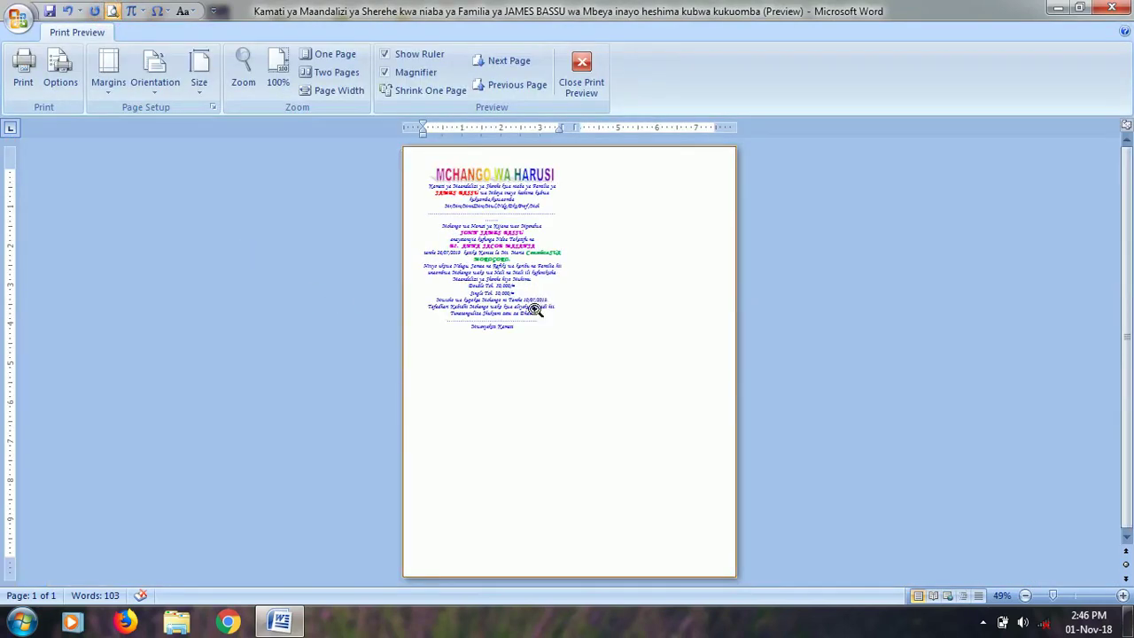
left_click(580, 75)
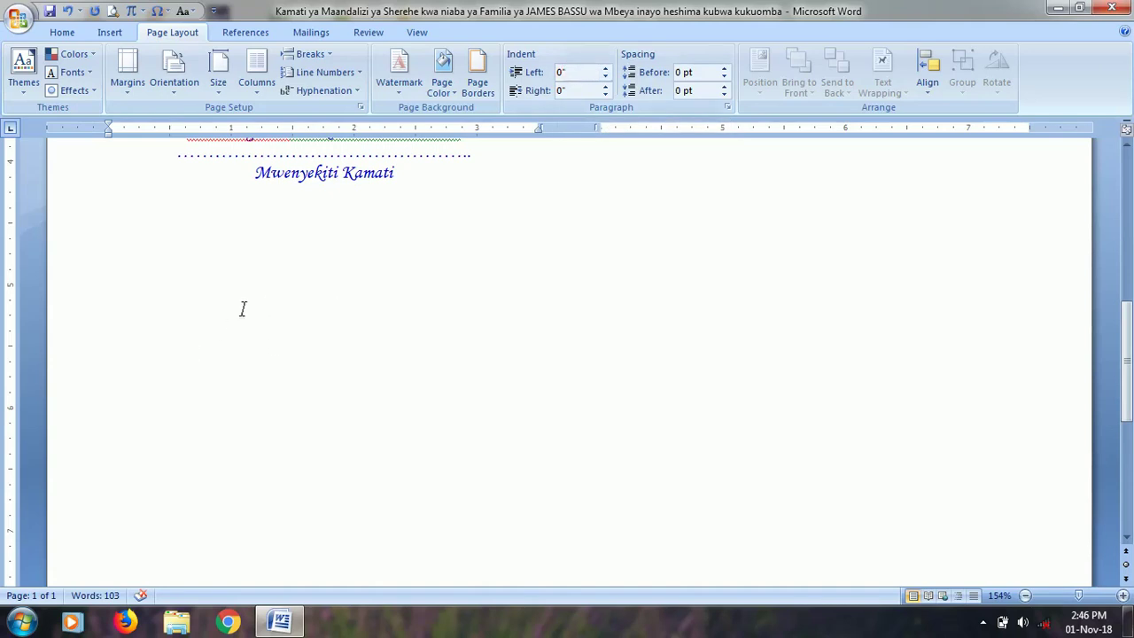
scroll(301, 173, "up", 1)
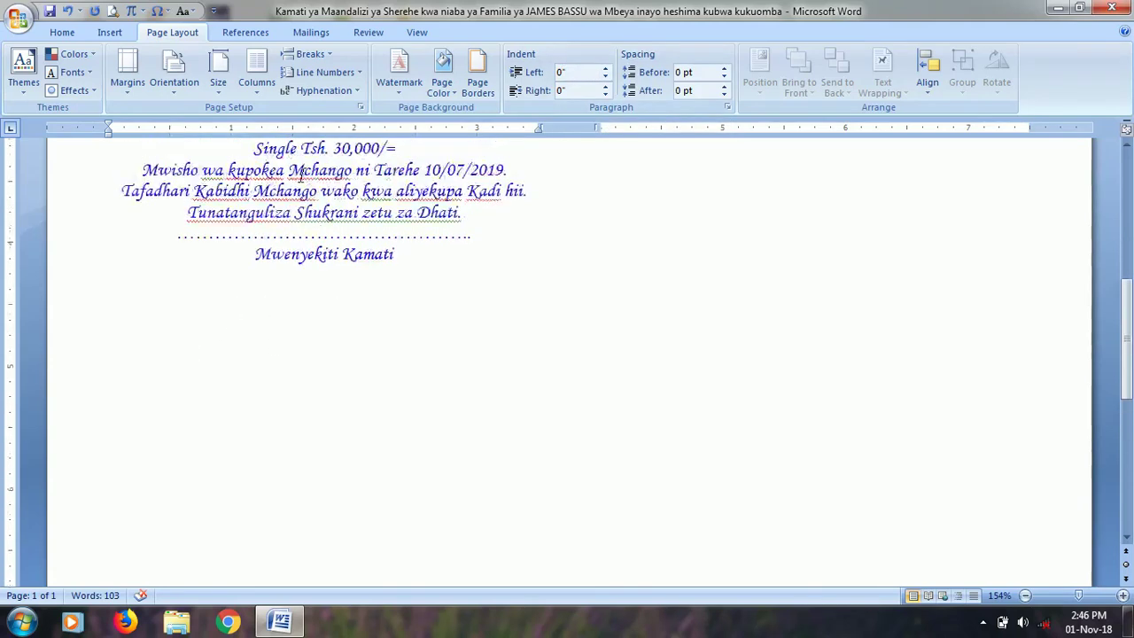
scroll(299, 170, "up", 3)
scroll(300, 173, "up", 1)
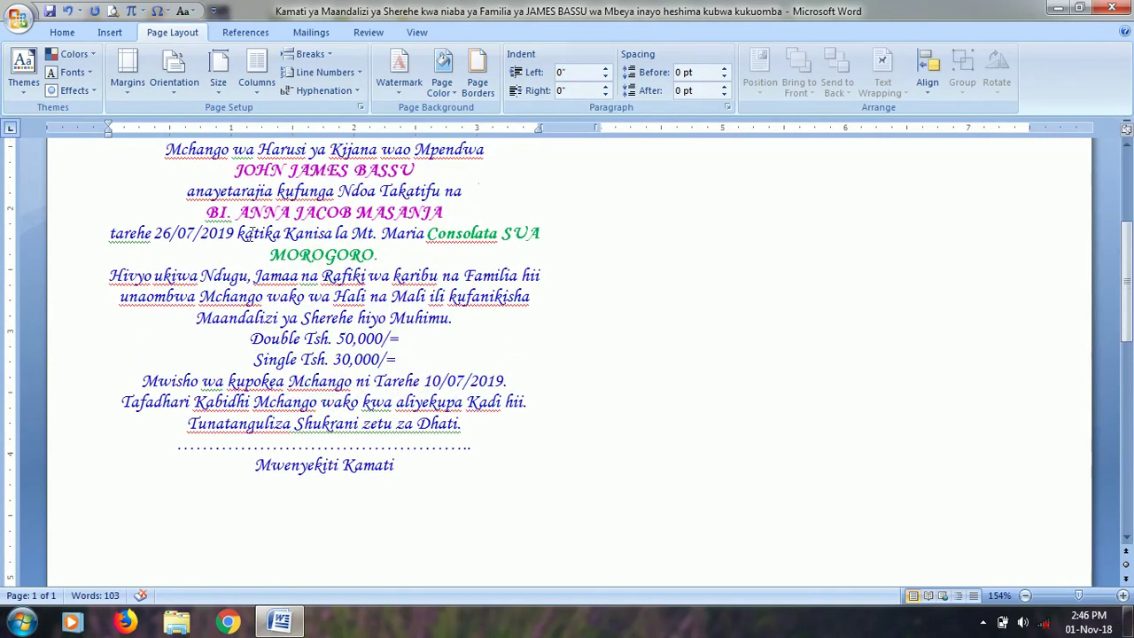
- Colour the 'Double Tsh. 50,000/=' and 'Single Tsh. 30,000/=' price lines red
left_click_drag(78, 338, 79, 359)
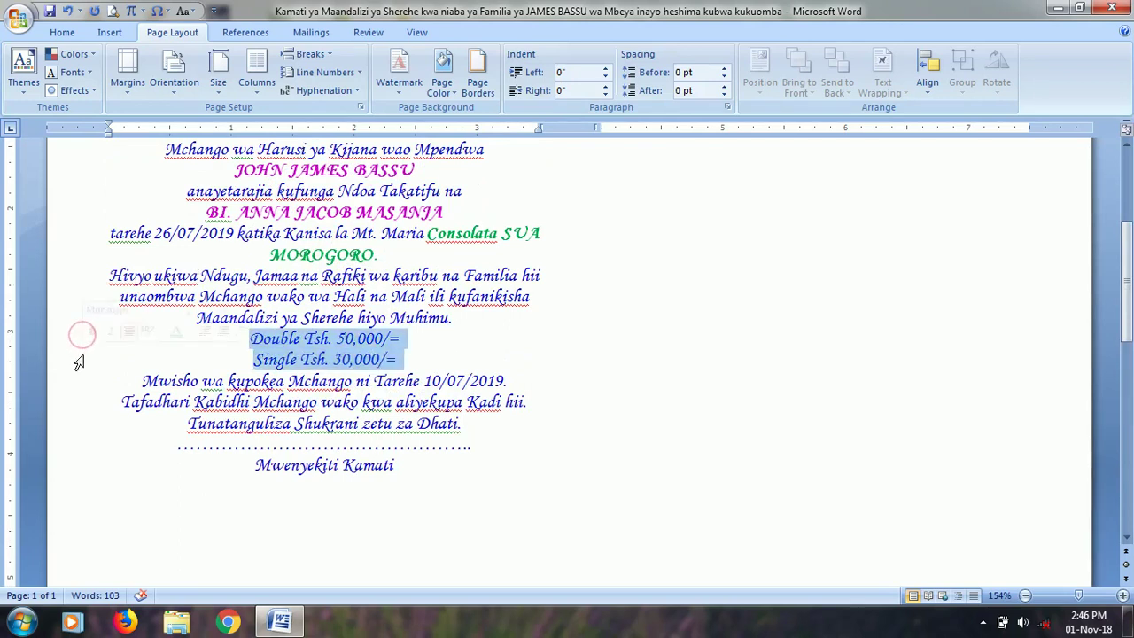
left_click(64, 33)
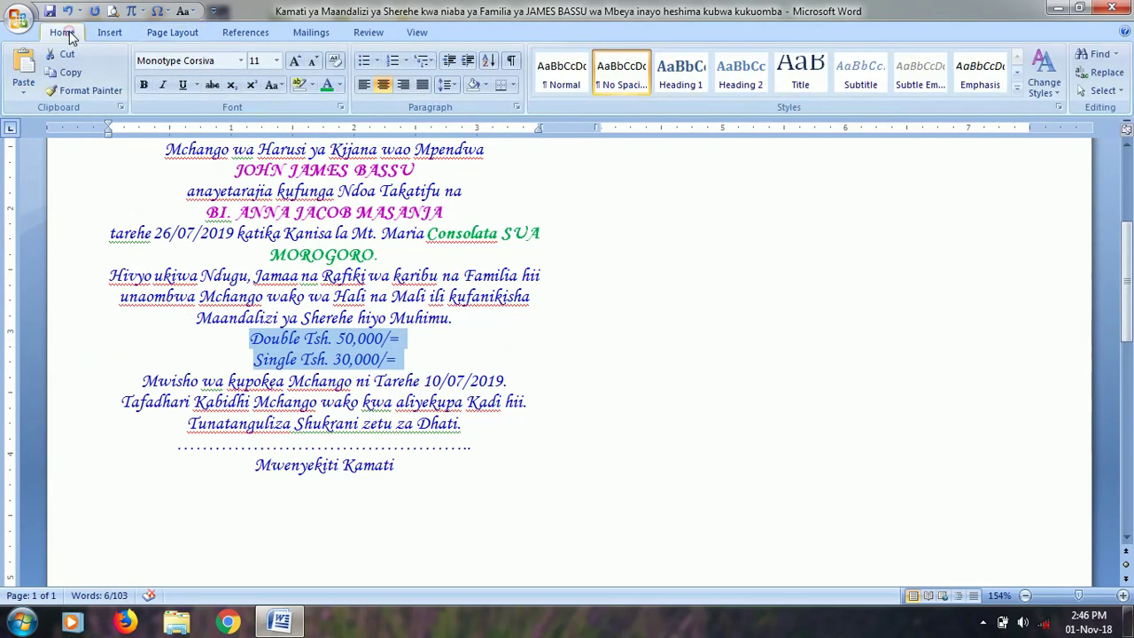
left_click(339, 85)
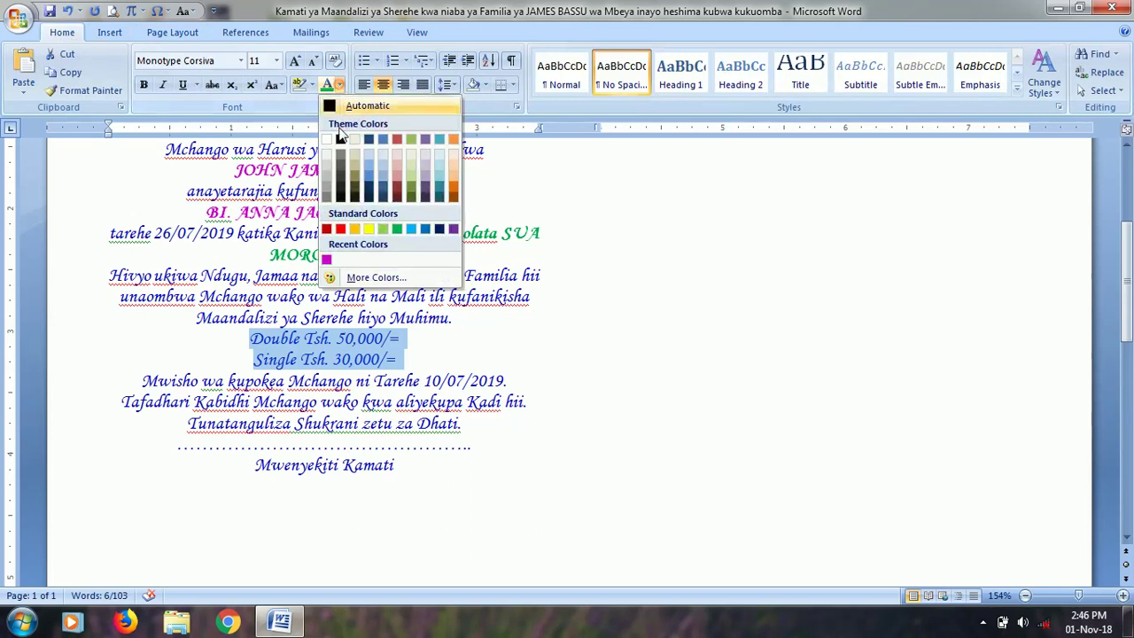
left_click(341, 232)
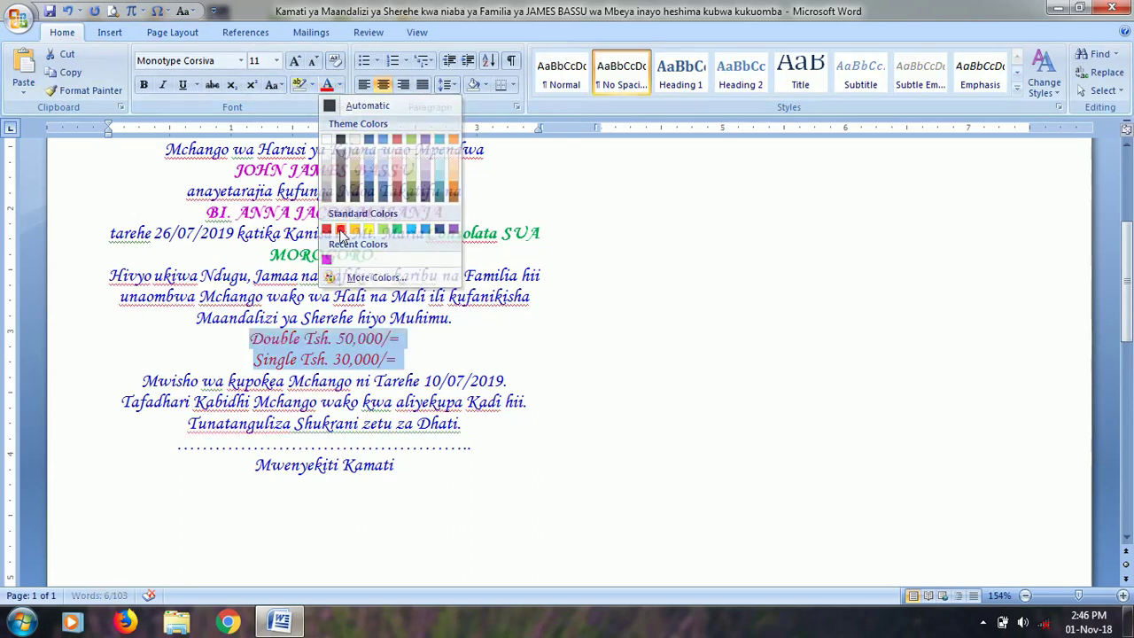
left_click(315, 317)
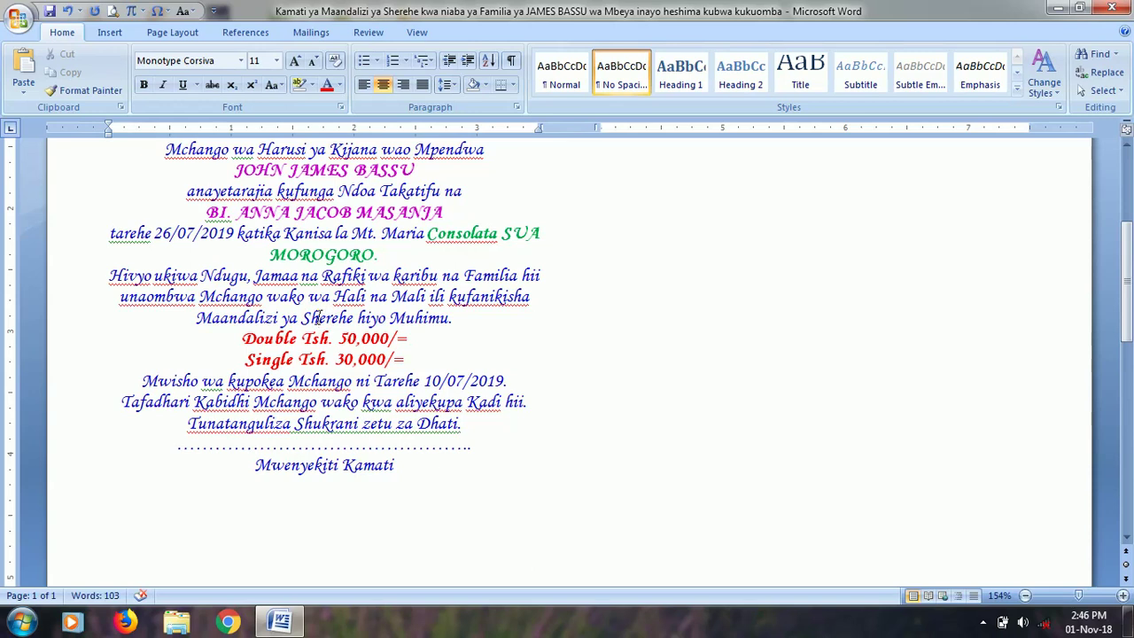
left_click(1044, 622)
- Connect to the Bassu Net wireless network
left_click(931, 377)
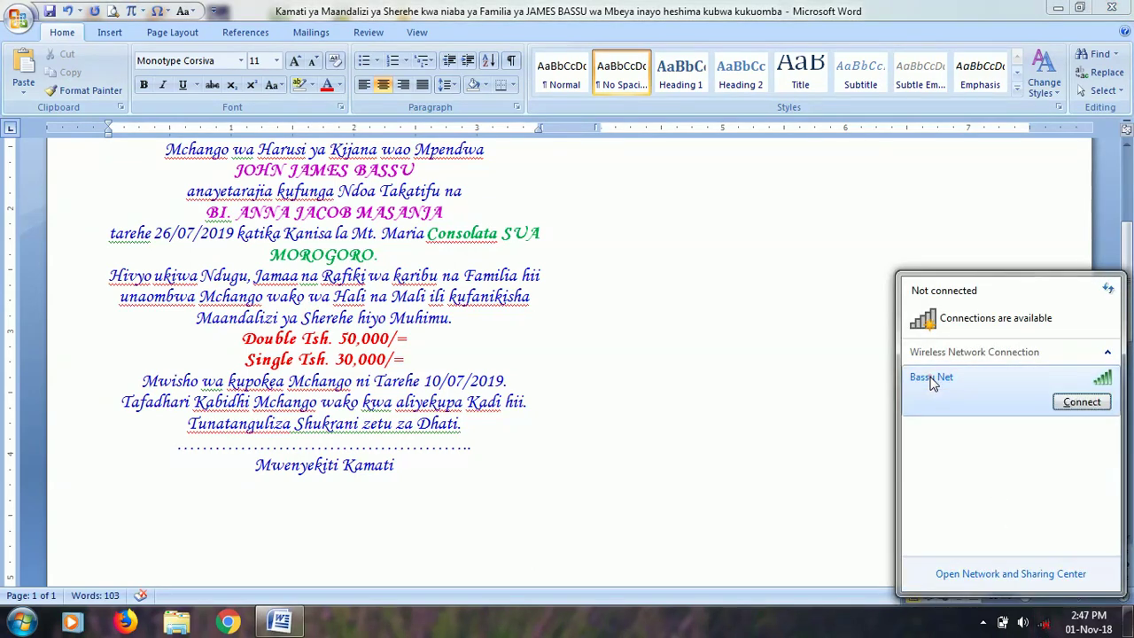
left_click(1073, 406)
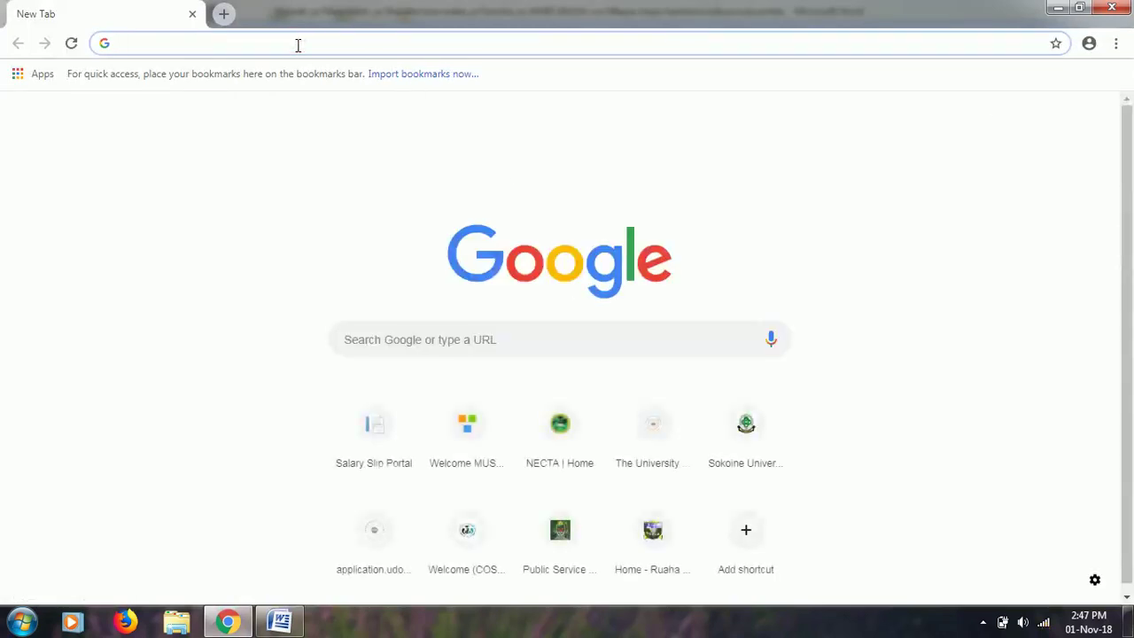
- Search Google for 'free photo frames' and view the Images results
type("free ")
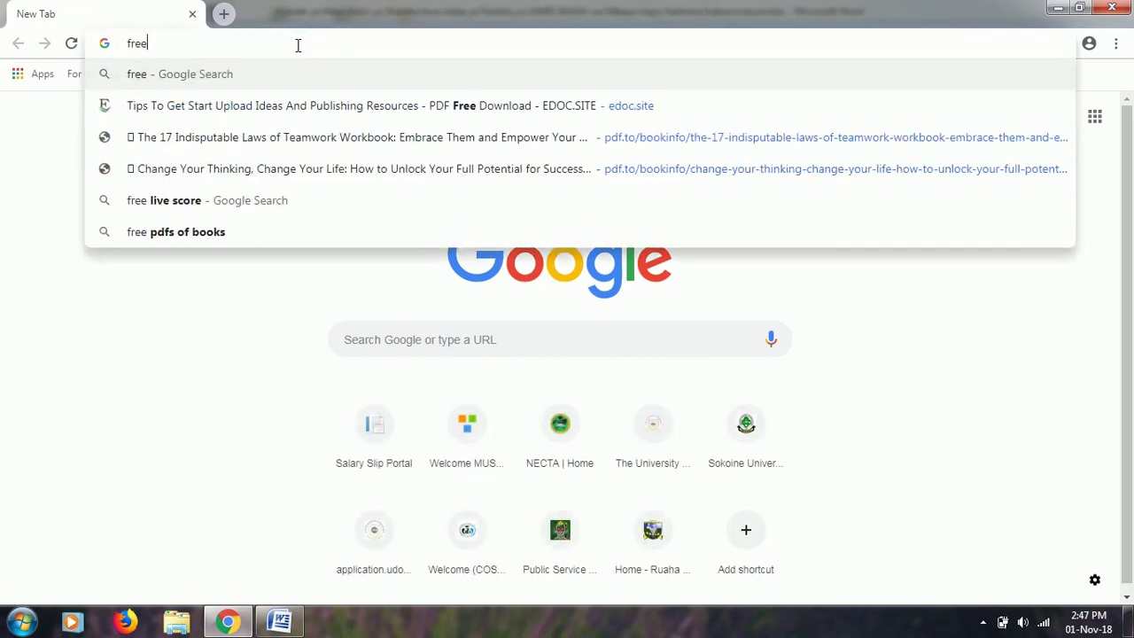
type("f")
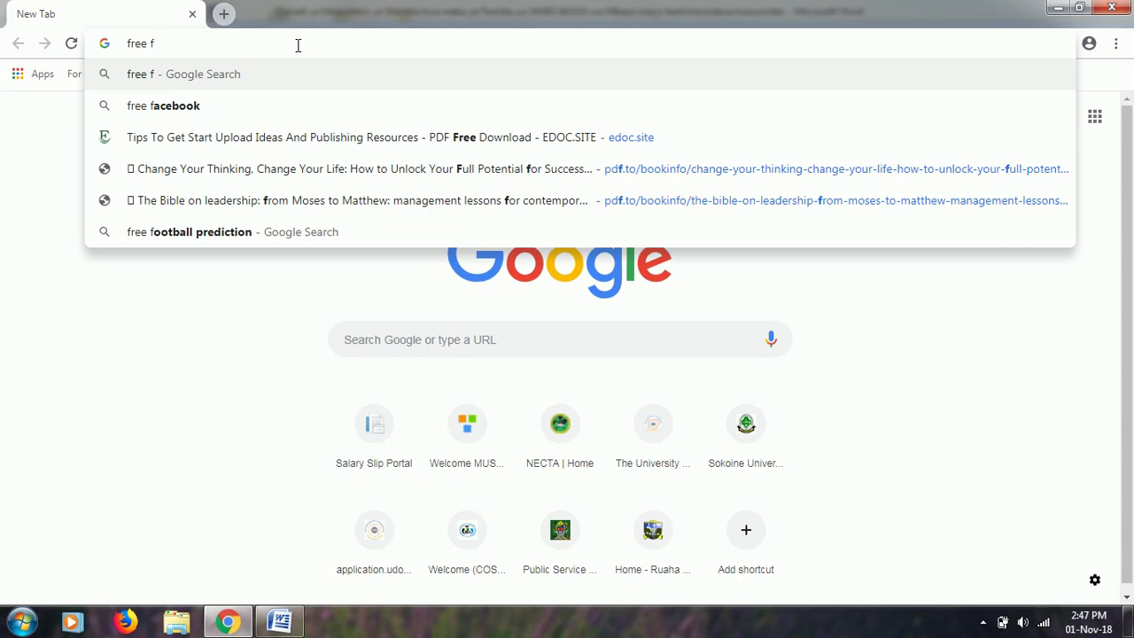
key("BackSpace")
type("phot")
type("o frame")
key("BackSpace")
type("ames")
key("Return")
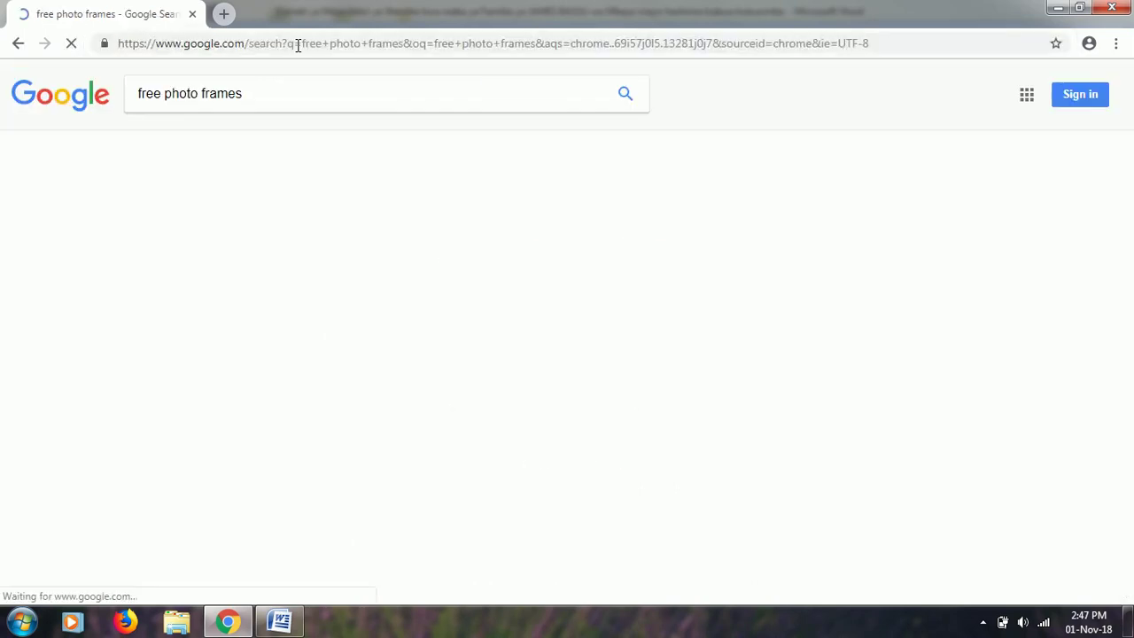
scroll(41, 202, "down", 2)
scroll(41, 203, "up", 2)
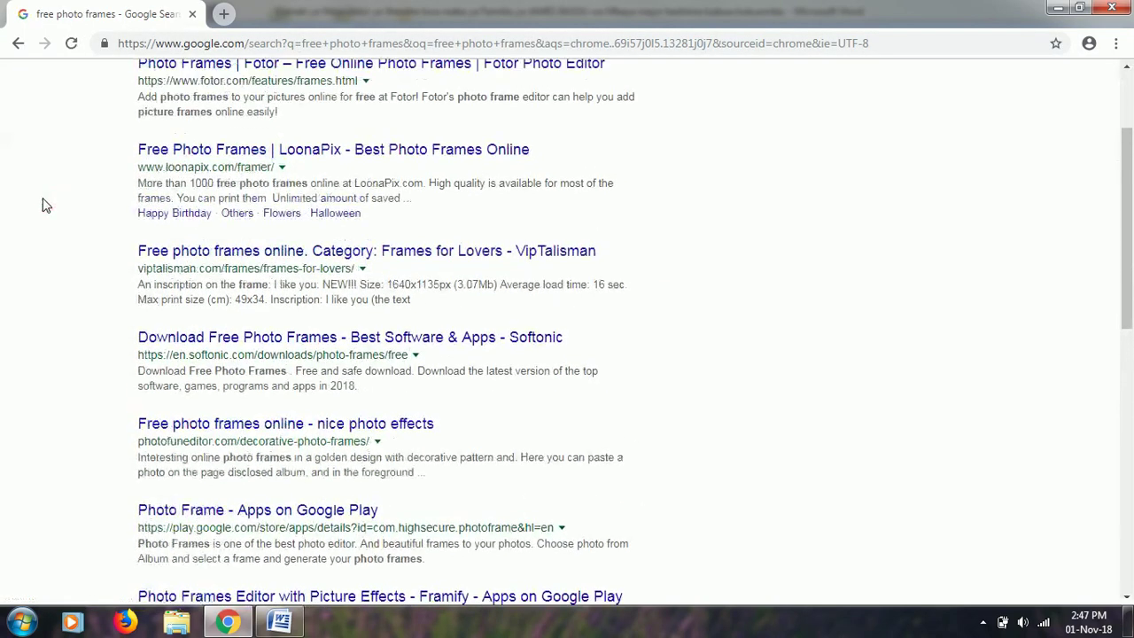
left_click(202, 146)
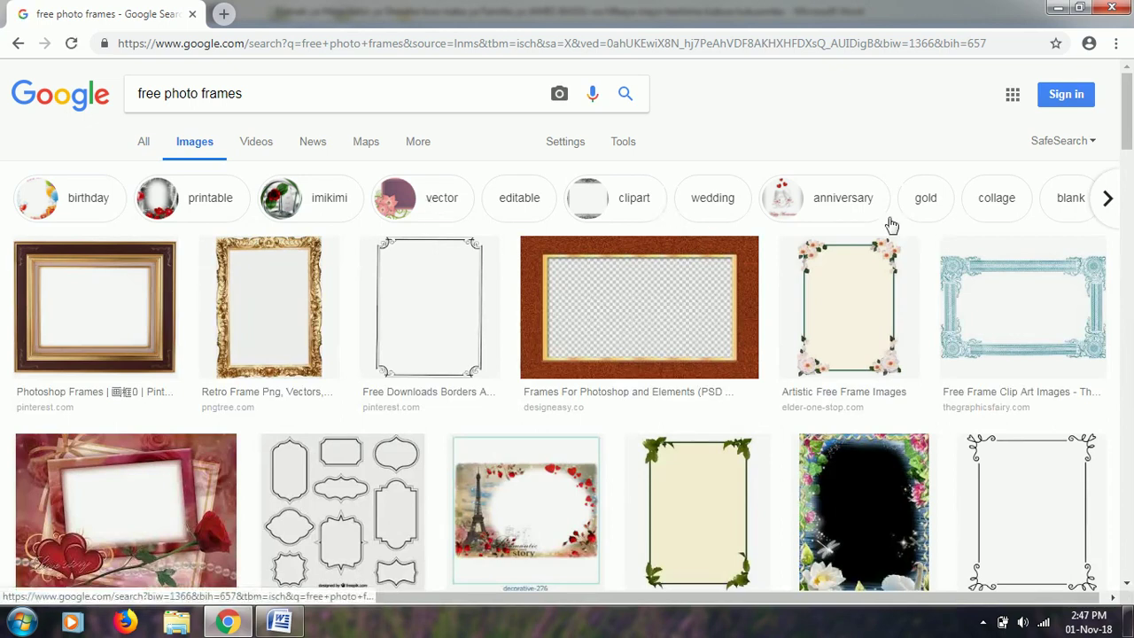
- Open the rose frame image result in its own tab
mouse_move(1130, 142)
left_mouse_down()
mouse_move(1128, 329)
mouse_move(865, 328)
left_mouse_up()
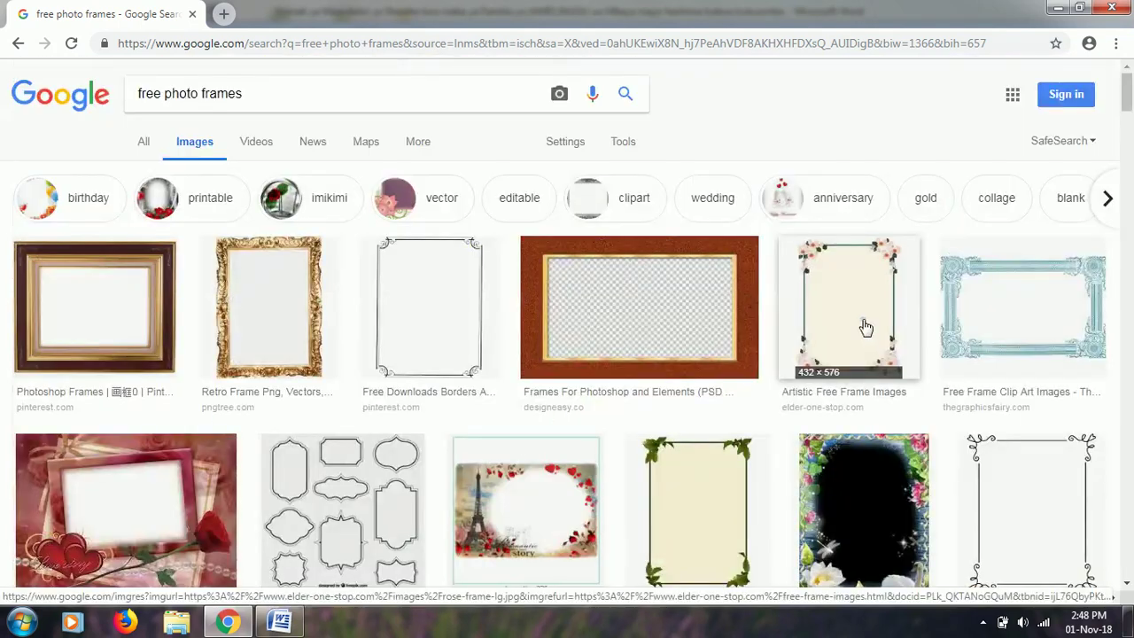
right_click(865, 328)
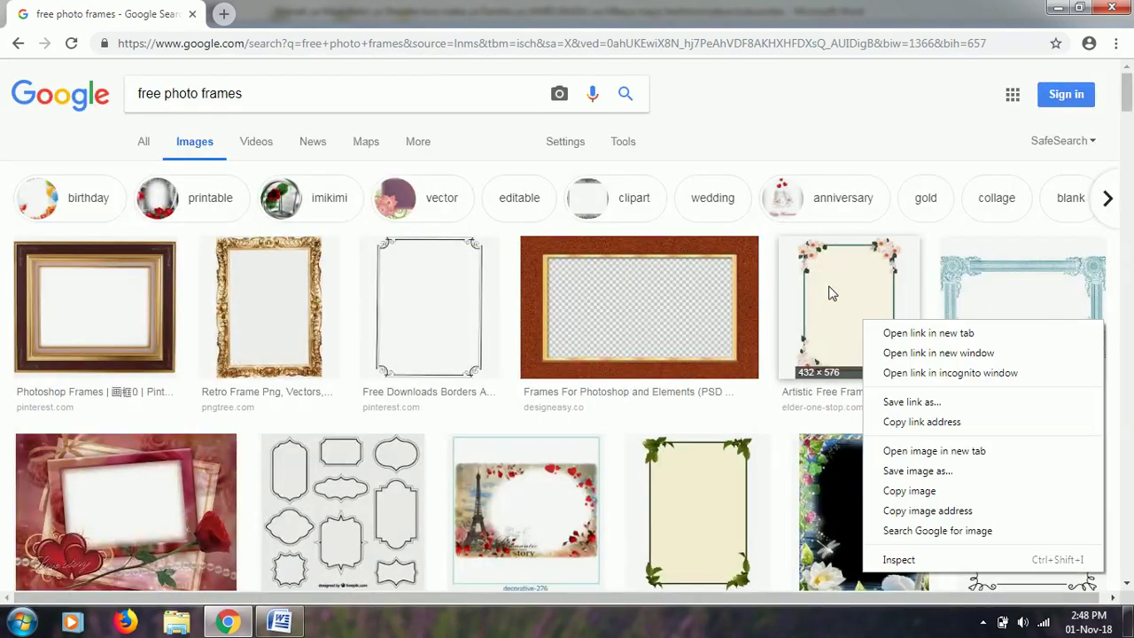
left_click(904, 332)
left_click(296, 11)
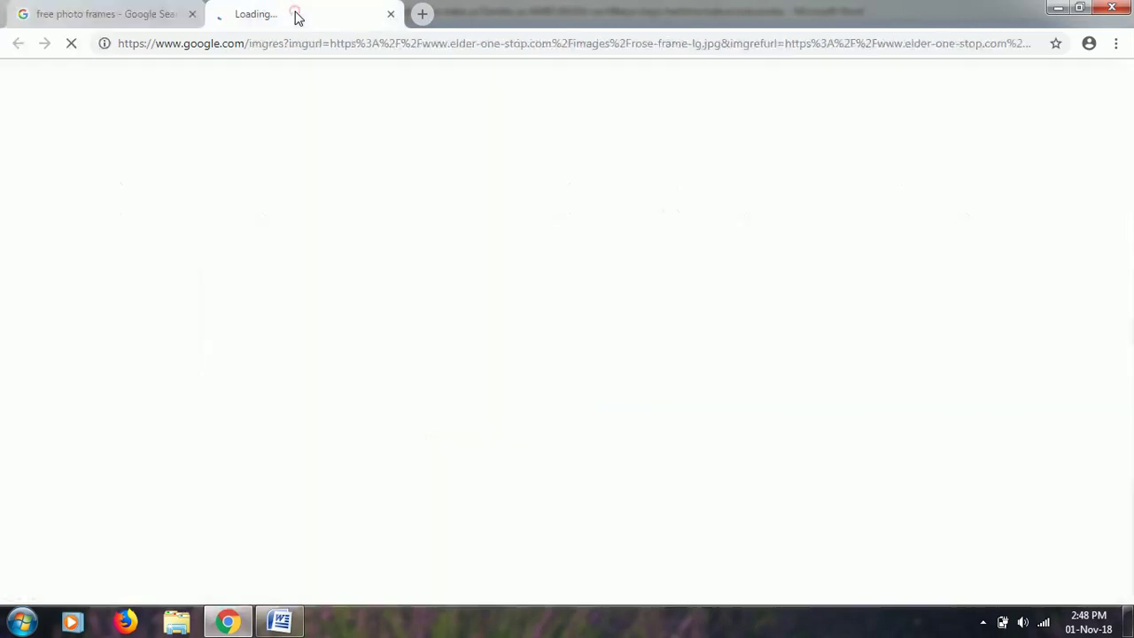
- Save the rose frame picture to the Desktop as rose-frame-lg
right_click(342, 200)
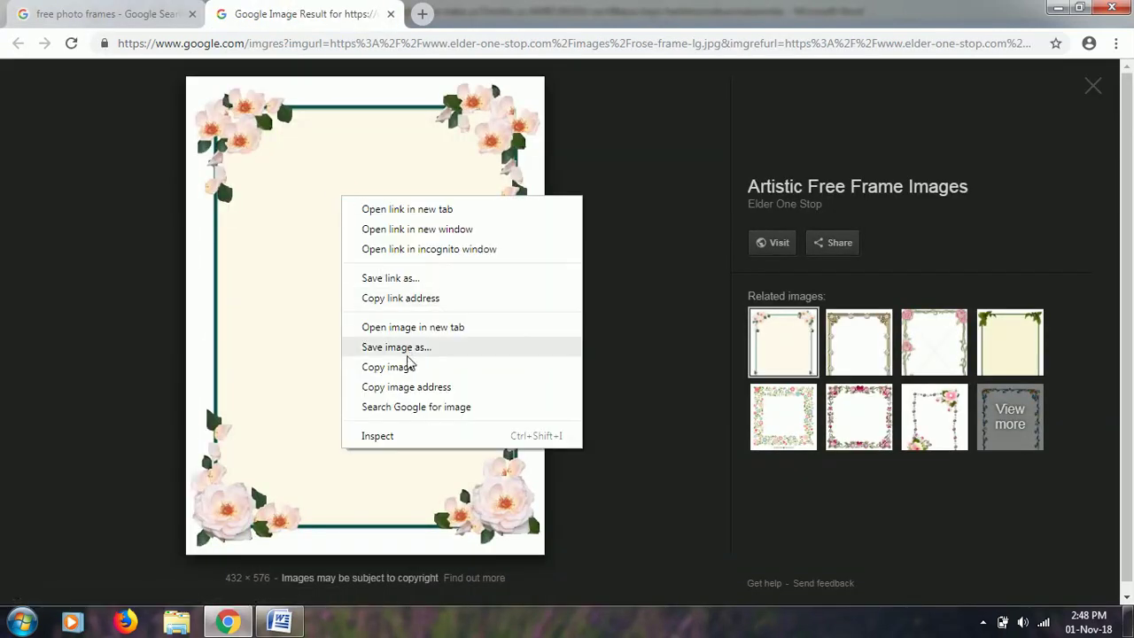
left_click(406, 352)
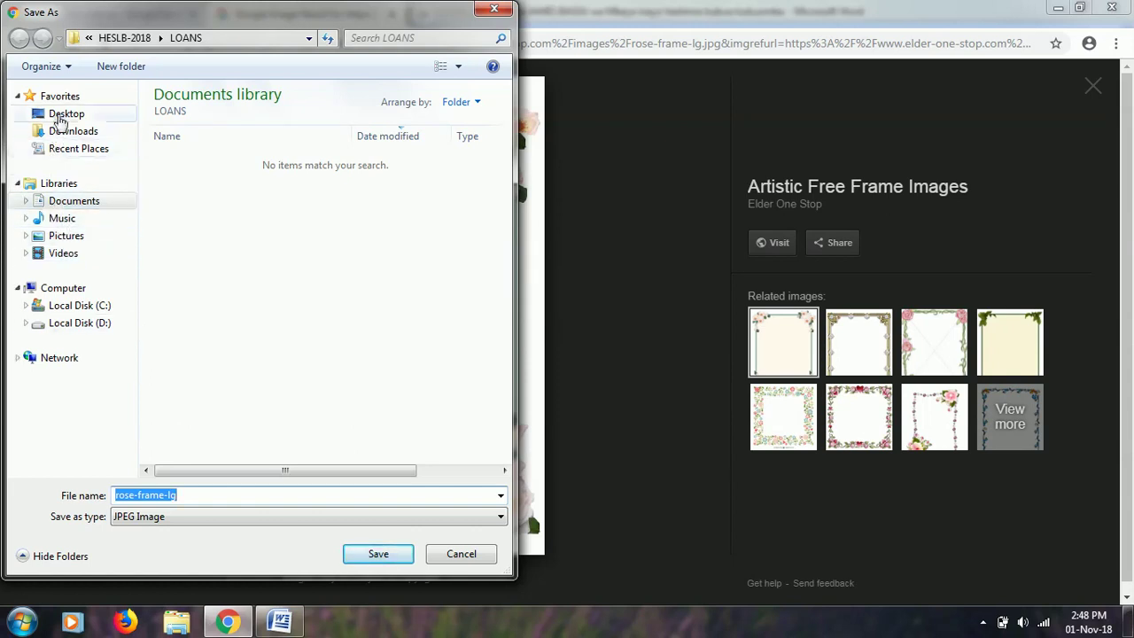
left_click(58, 116)
left_click(378, 553)
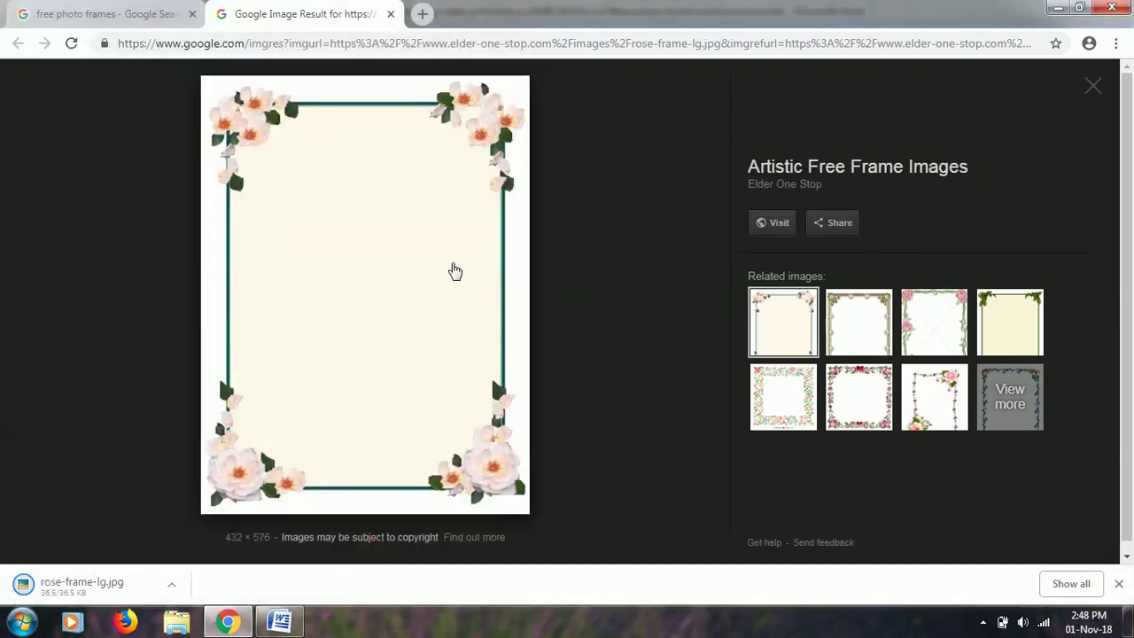
left_click(1058, 8)
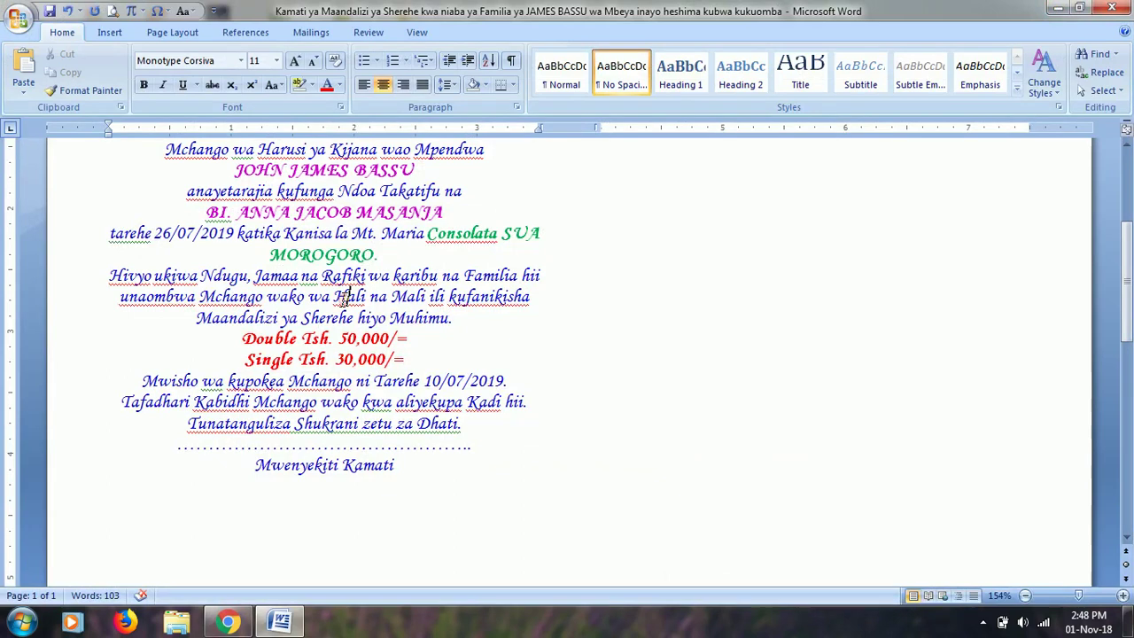
- Insert the rose-frame-lg picture from the Desktop into the document
left_click(110, 32)
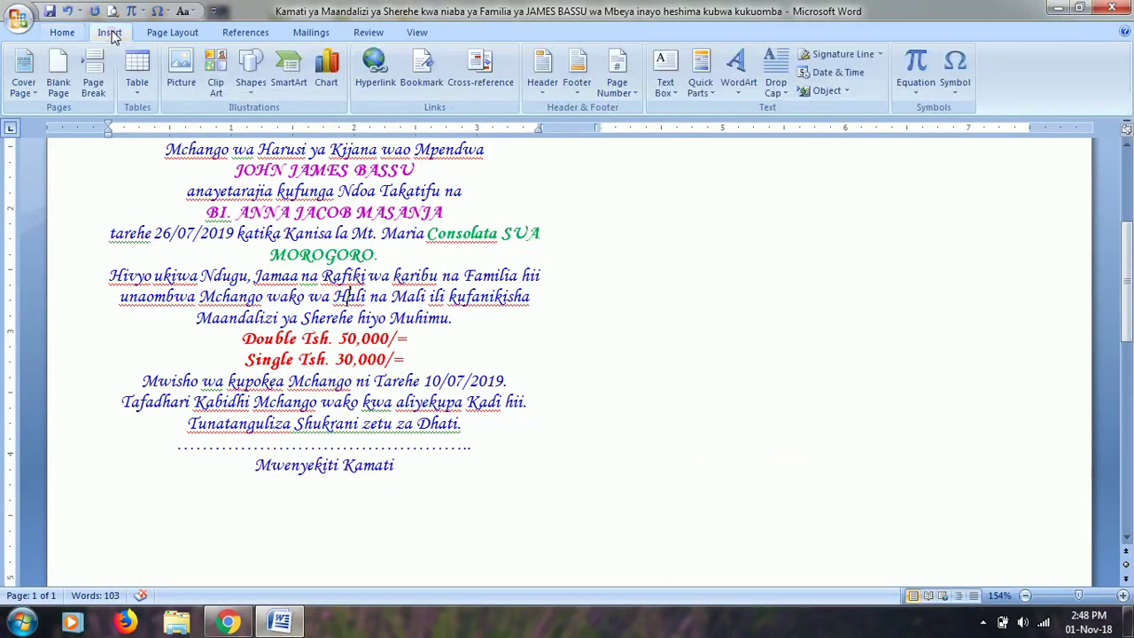
left_click(181, 78)
left_click(66, 149)
scroll(248, 265, "down", 5)
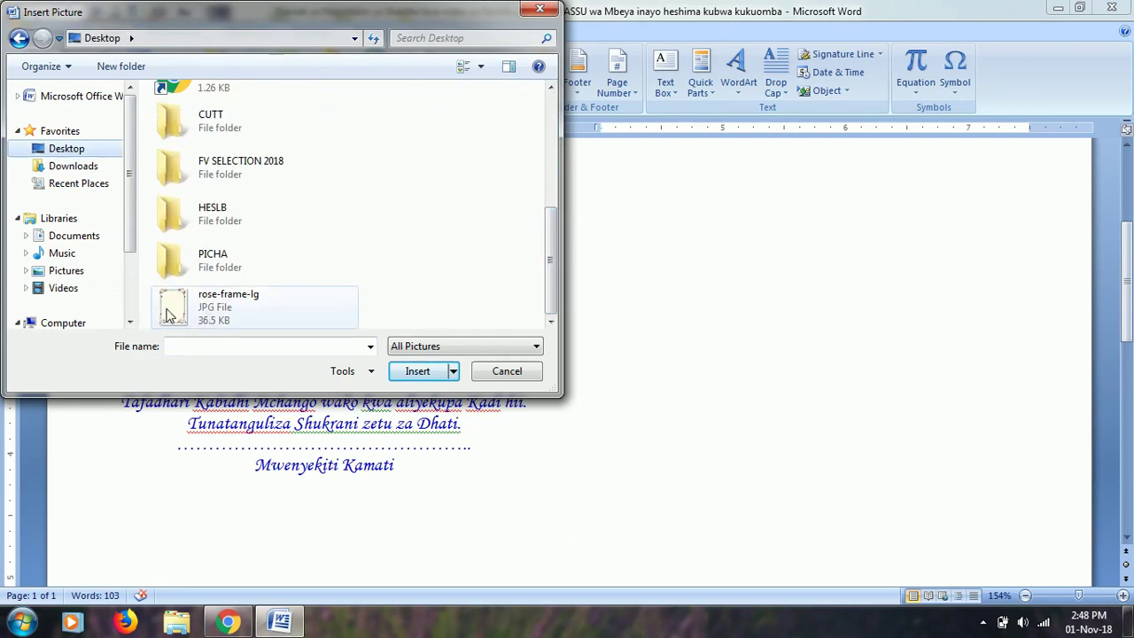
left_click(266, 319)
left_click(434, 370)
- Set the picture's wrapping to Behind Text and move it up over the card
left_click(853, 91)
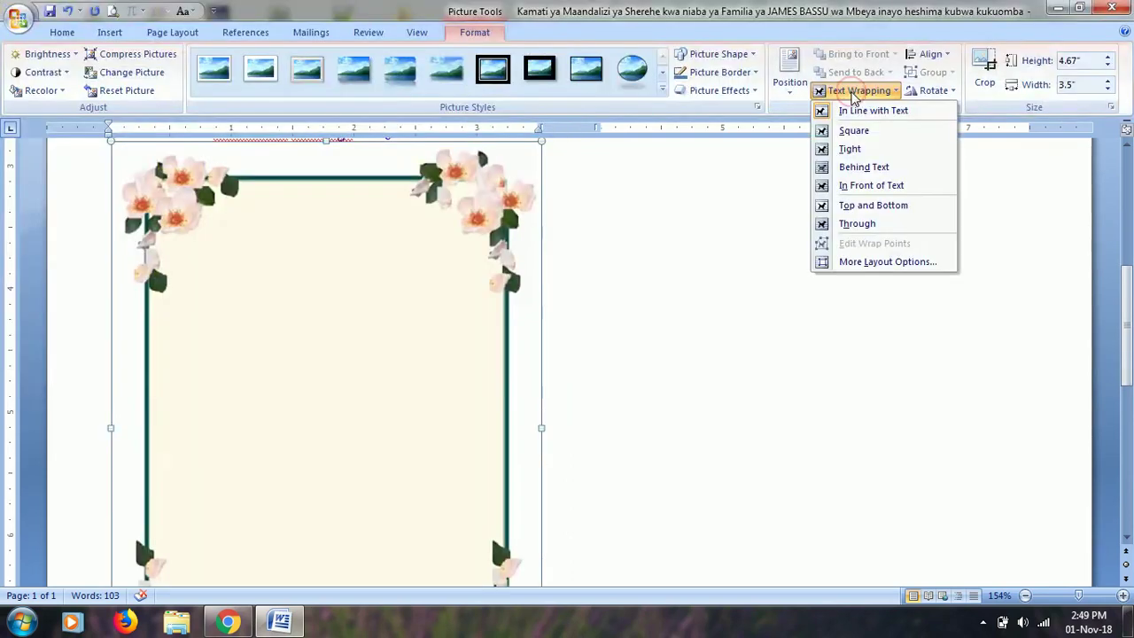
left_click(855, 169)
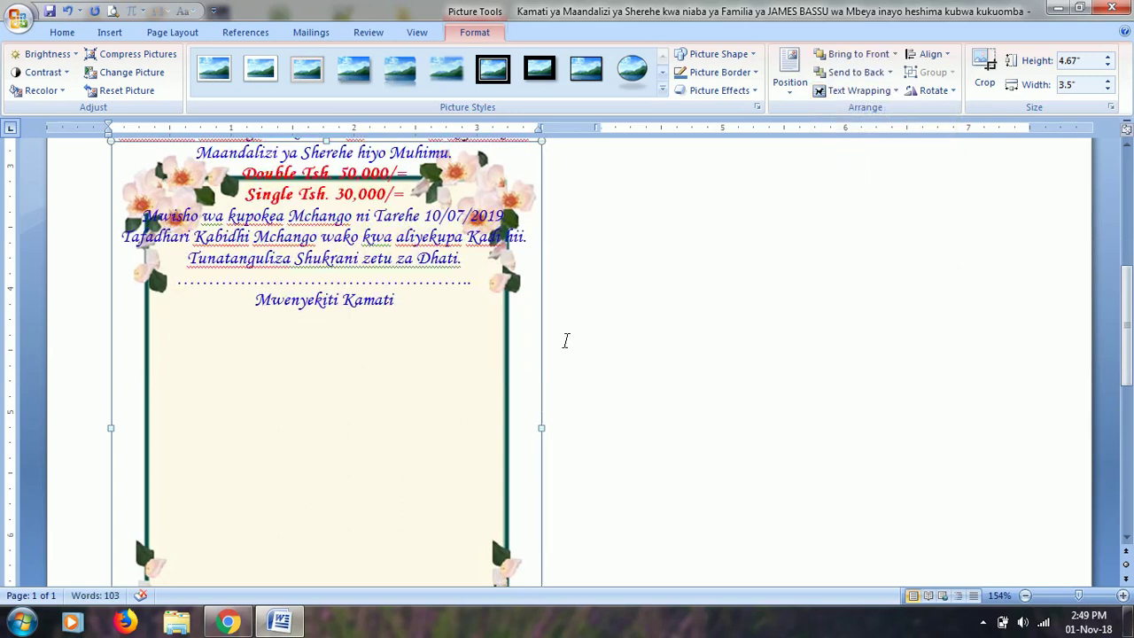
left_click_drag(501, 355, 494, 145)
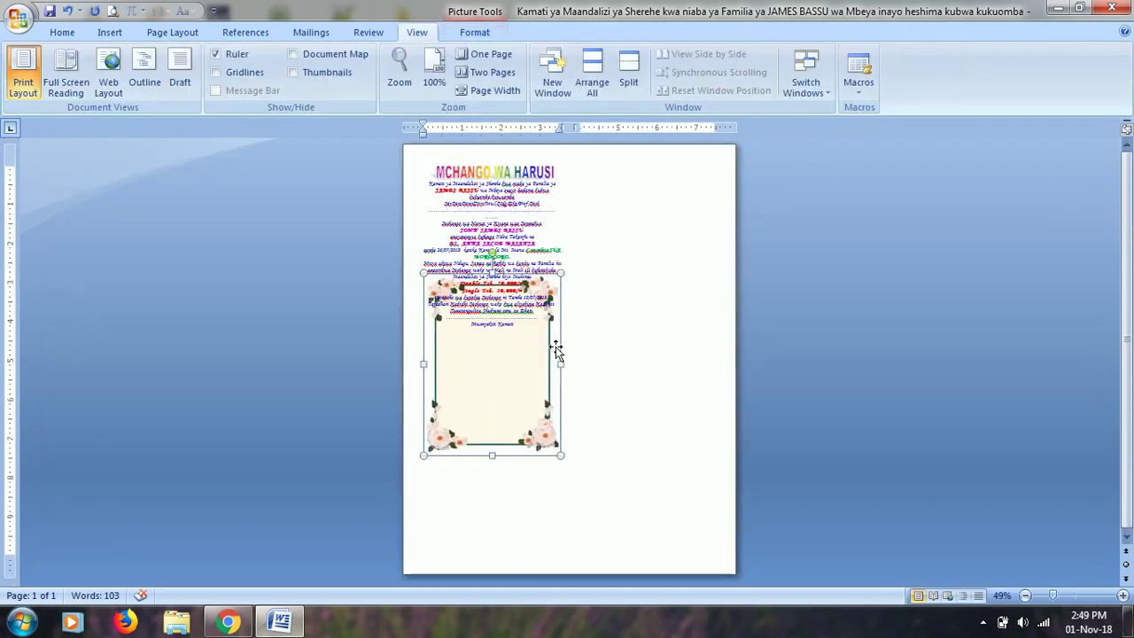
left_click_drag(554, 345, 553, 218)
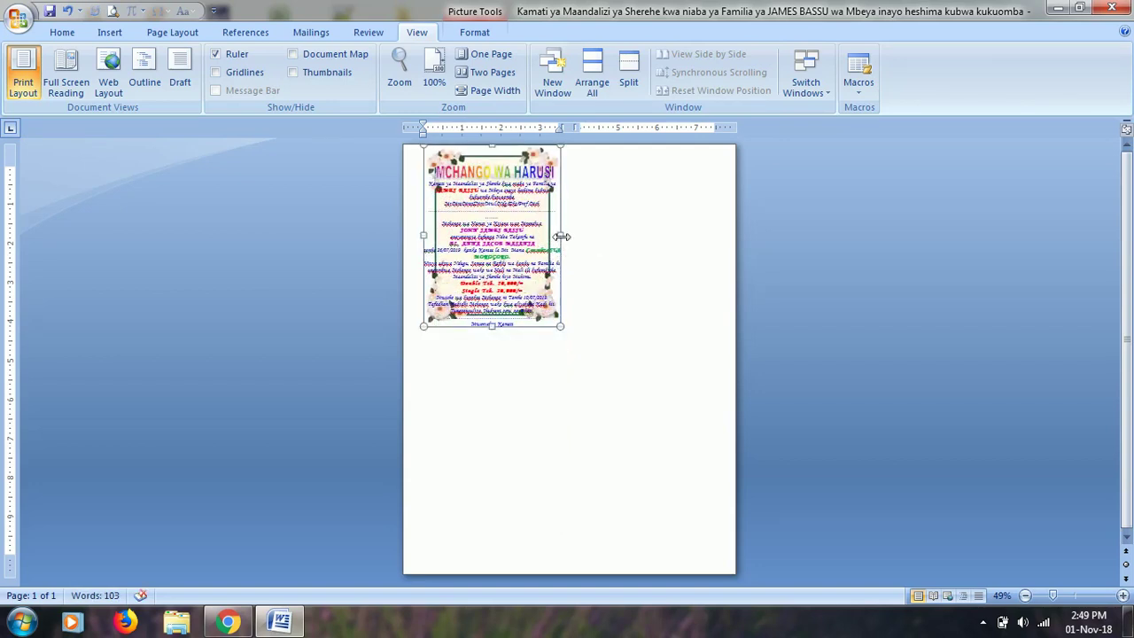
- Widen and lengthen the rose frame to enclose the card down to the Mwenyekiti Kamati line
left_click_drag(561, 237, 574, 236)
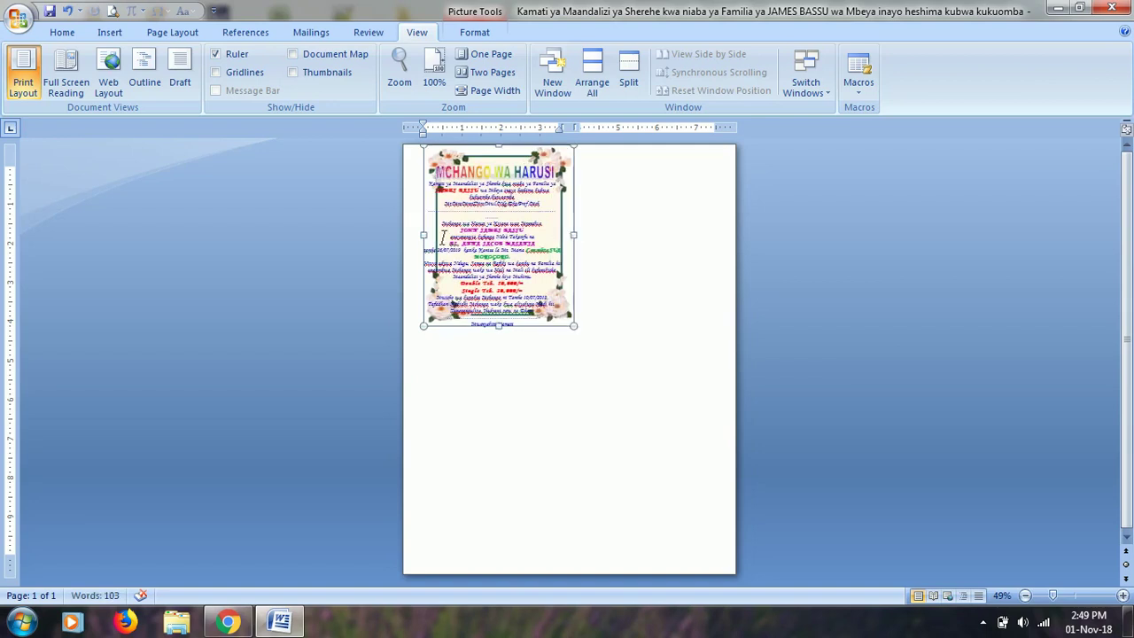
left_click_drag(422, 236, 411, 233)
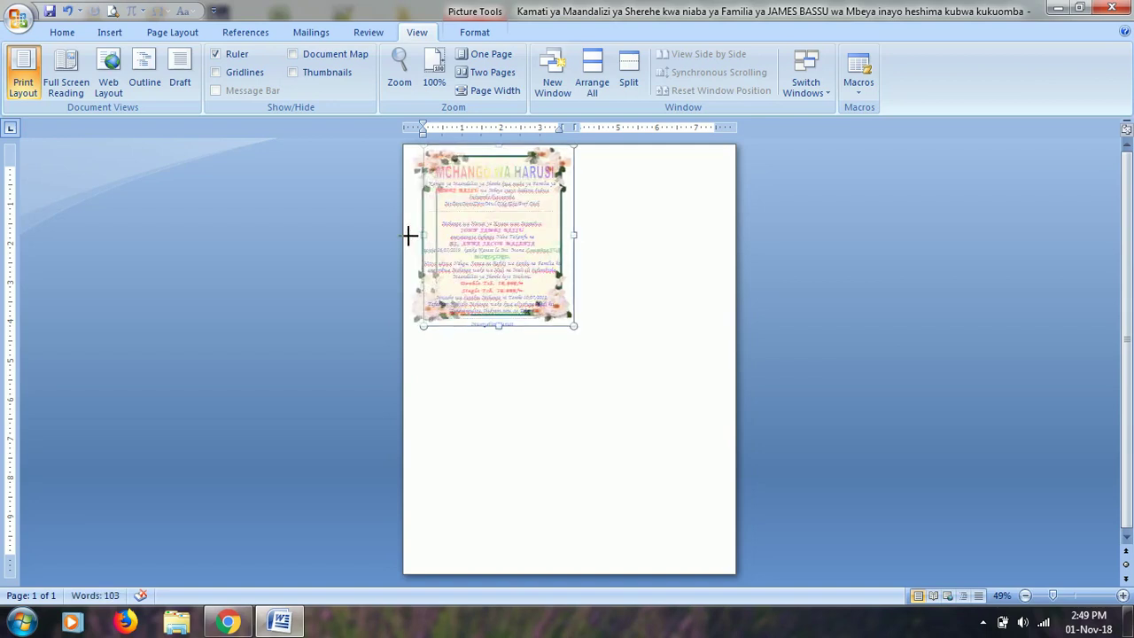
left_click(487, 91)
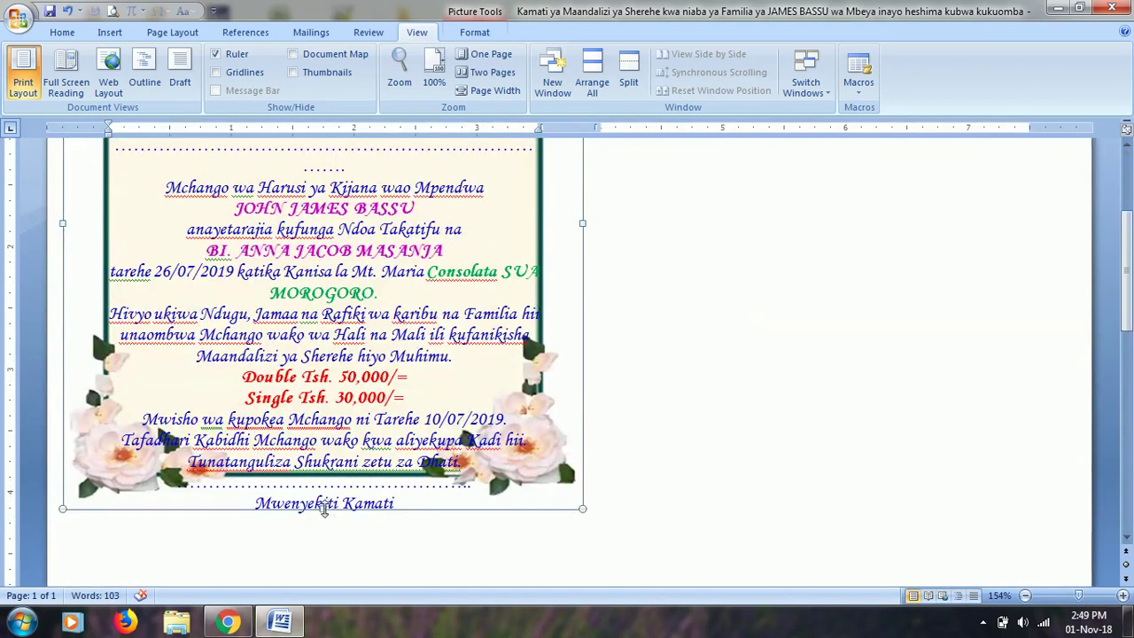
left_click_drag(324, 507, 324, 556)
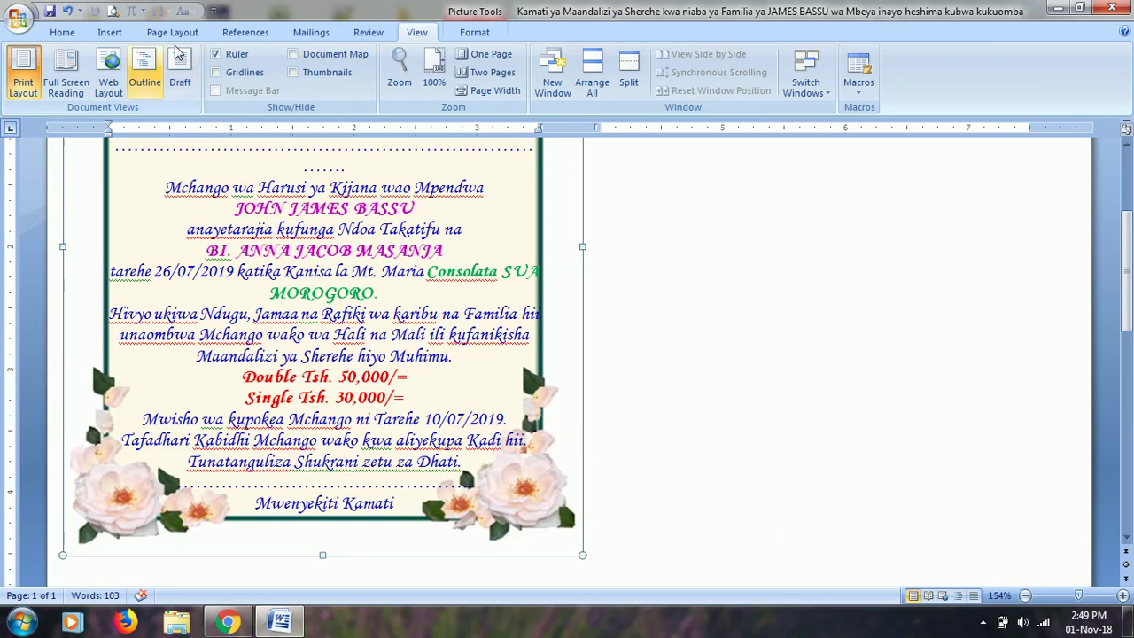
key("ctrl+a")
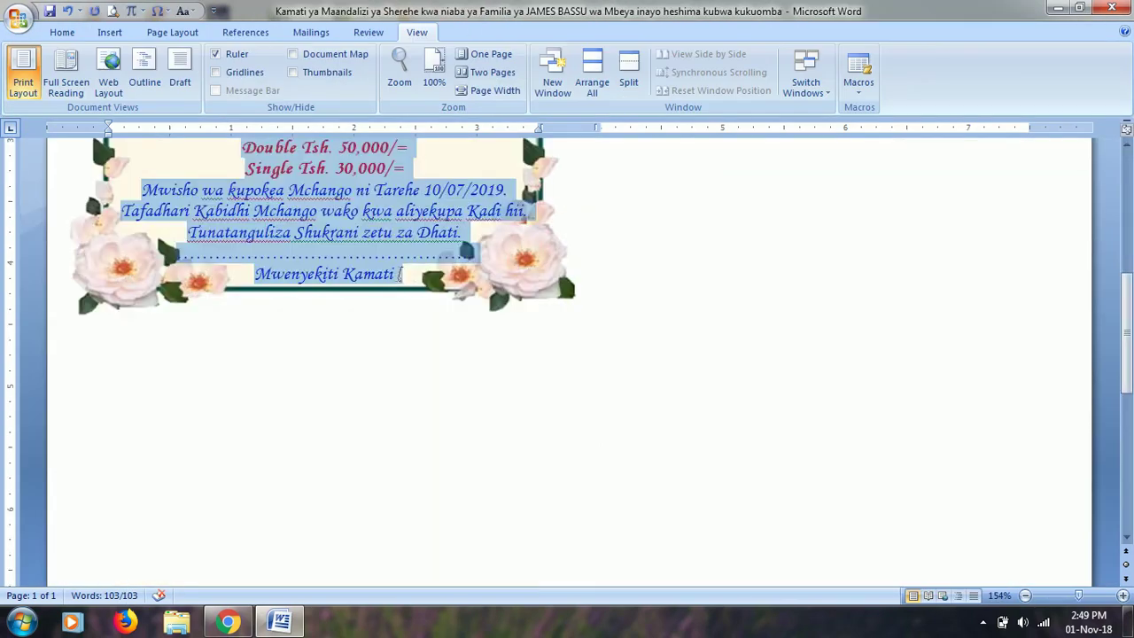
- Paste a second copy of the card after Mwenyekiti Kamati, undoing a misplaced paste
left_click(399, 275)
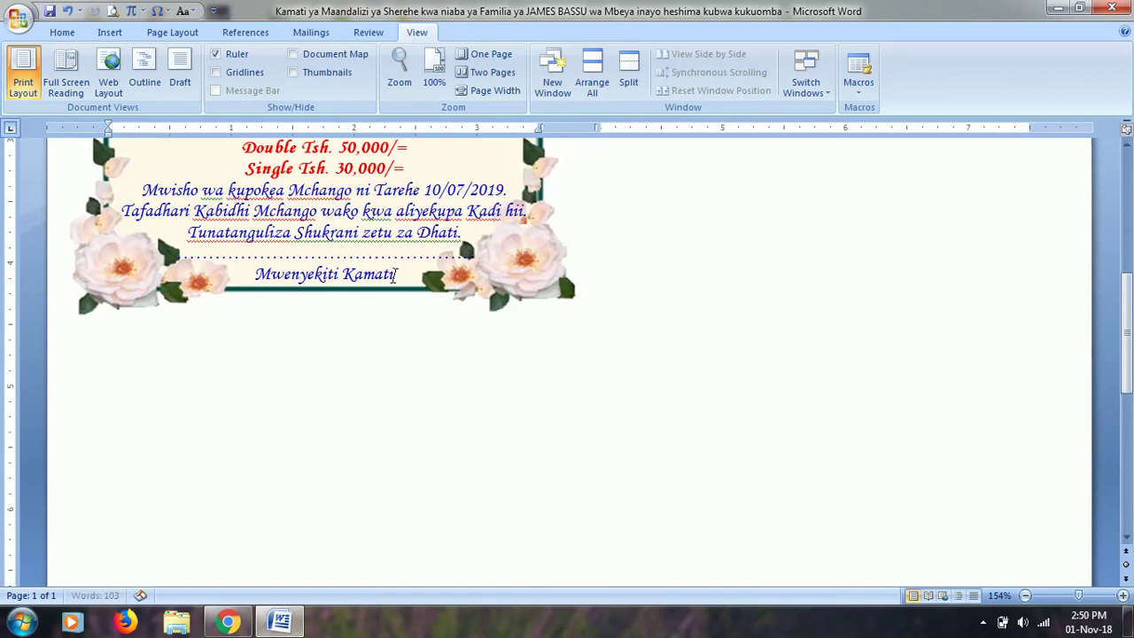
key("ctrl+v")
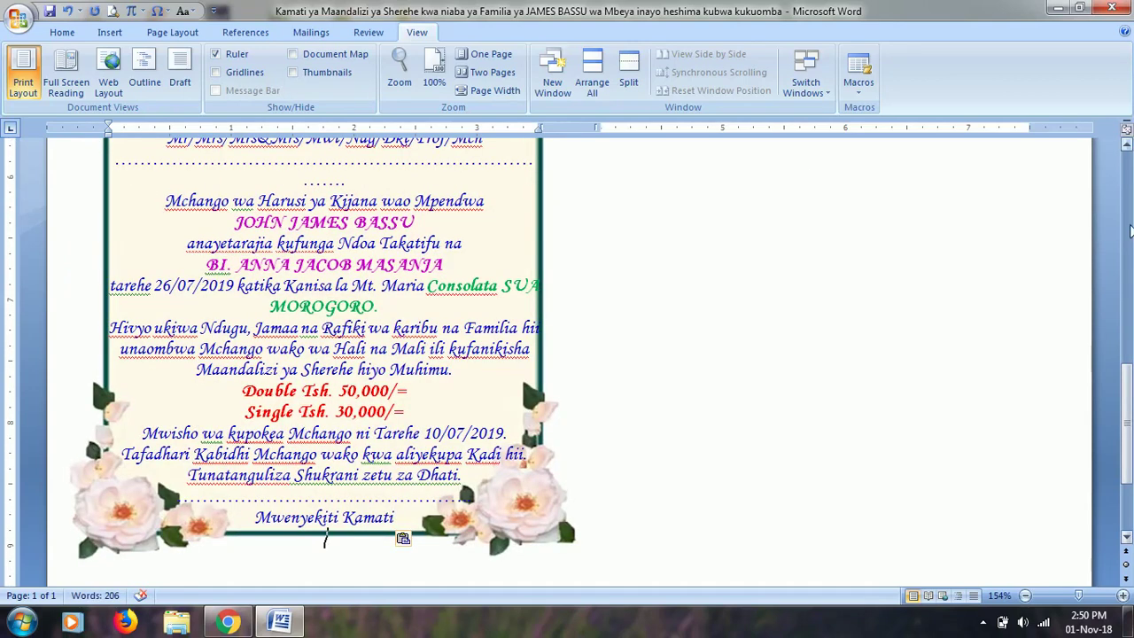
left_click_drag(1127, 372, 1128, 324)
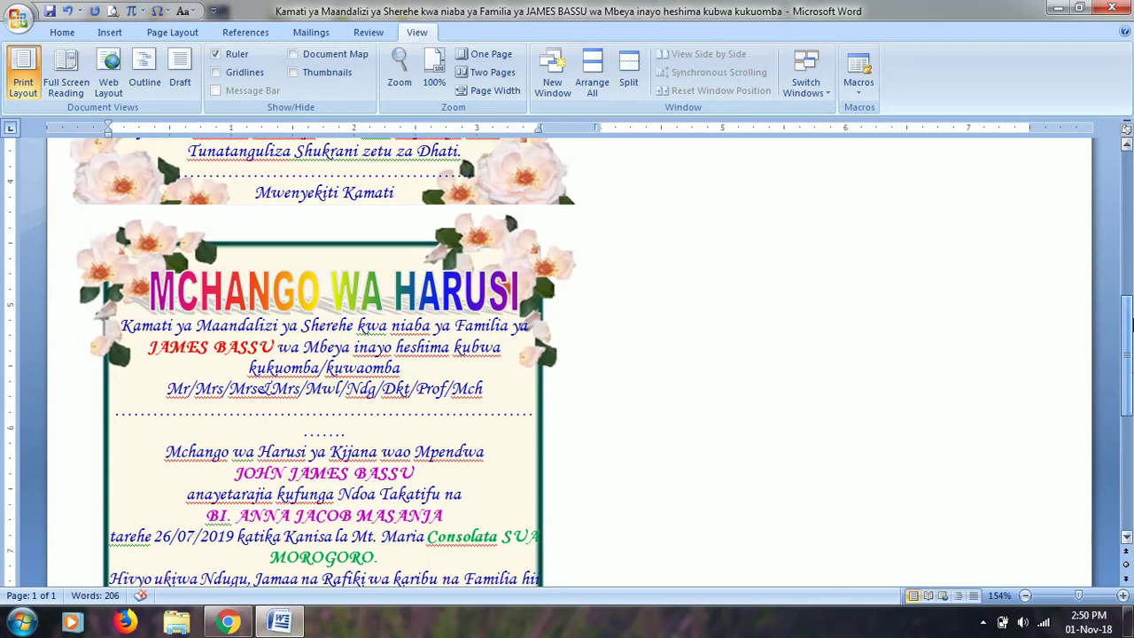
key("ctrl+z")
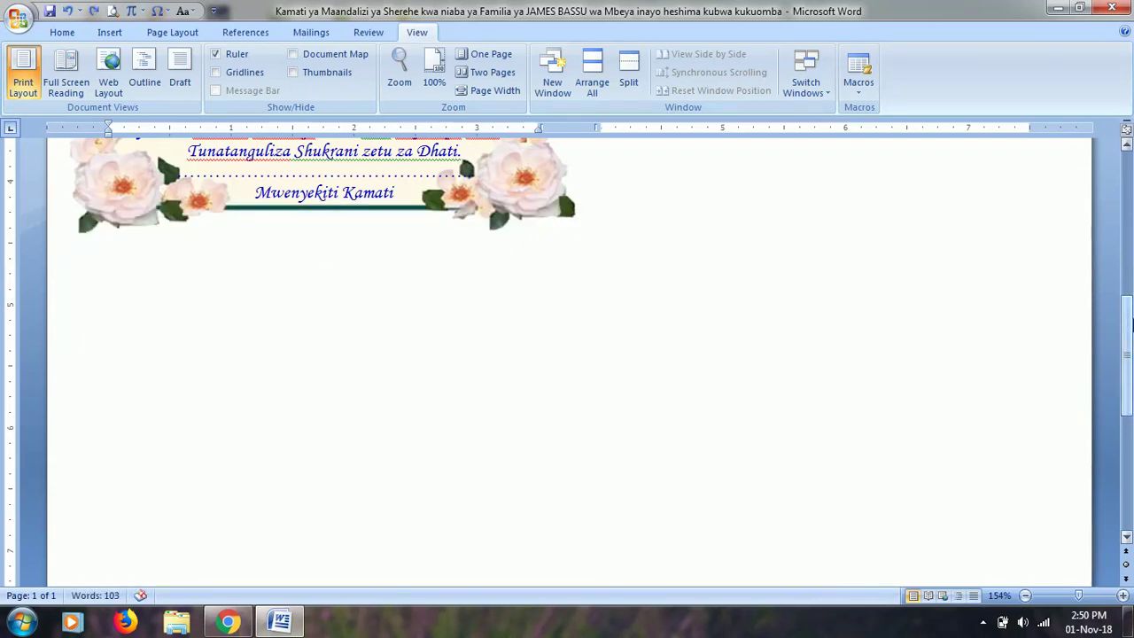
key("ctrl+v")
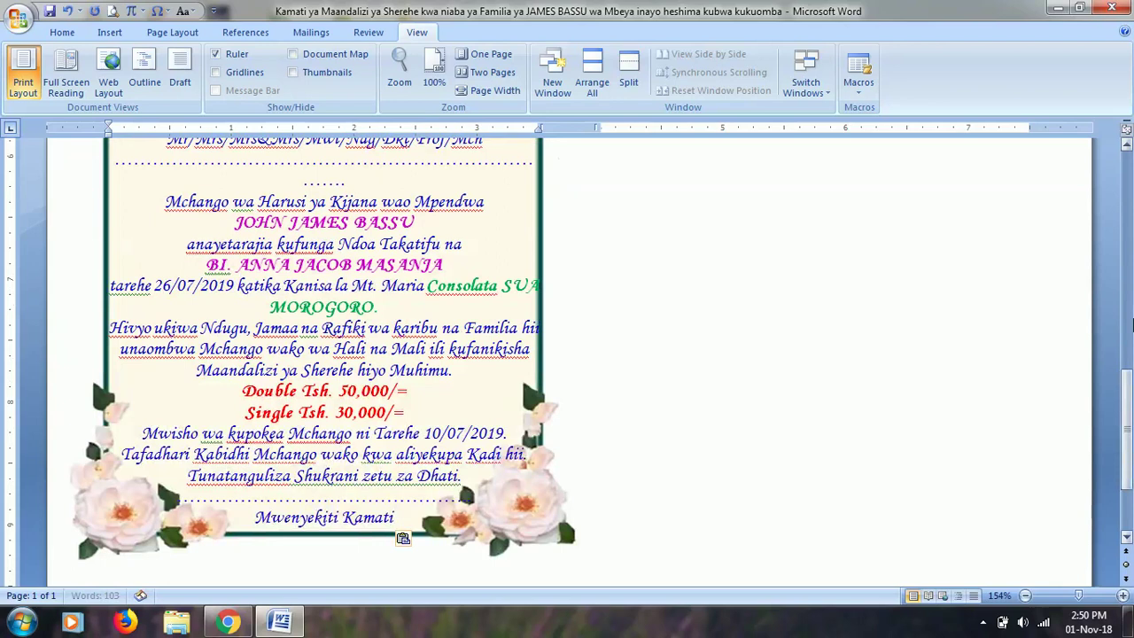
- Paste two more copies of the card into the right column
left_click_drag(1127, 425, 1129, 308)
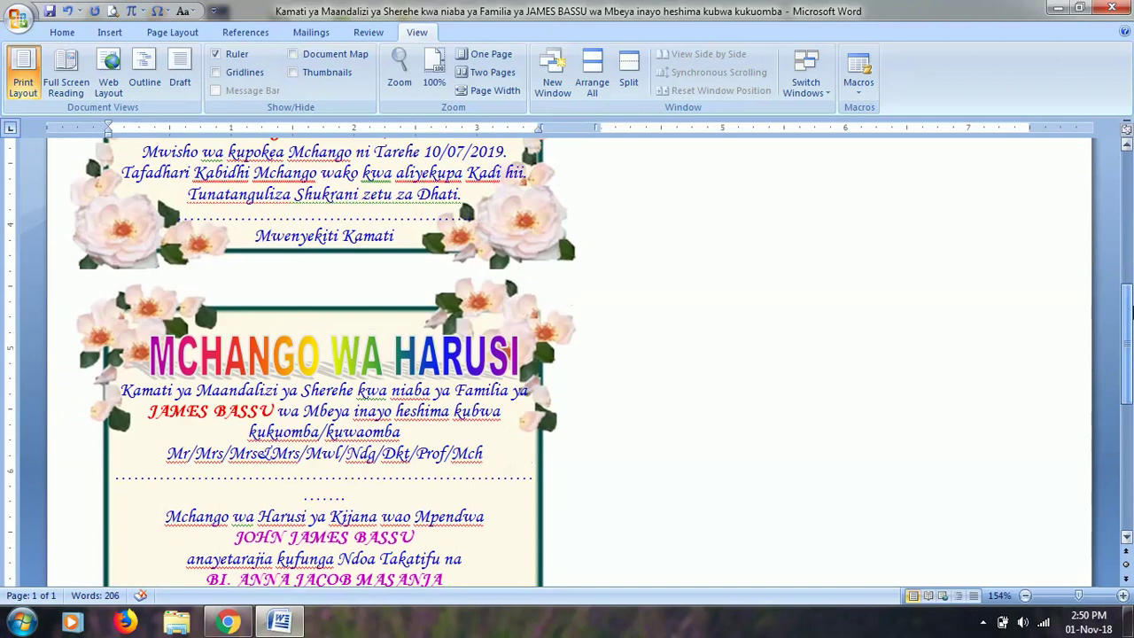
left_click_drag(1129, 308, 1129, 328)
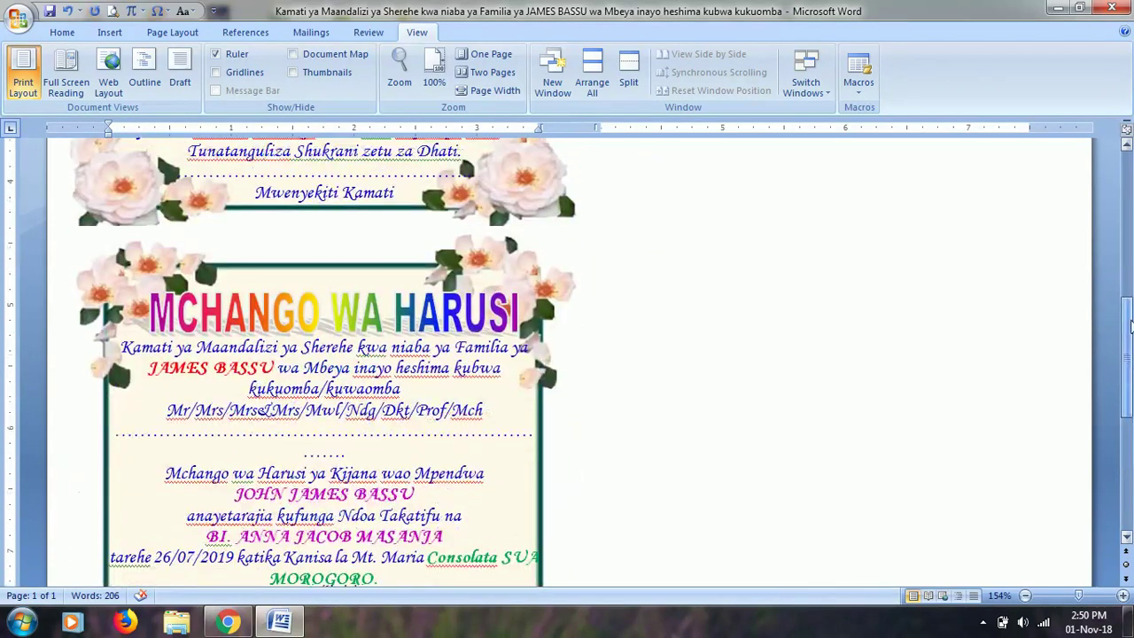
left_click_drag(1130, 327, 1129, 469)
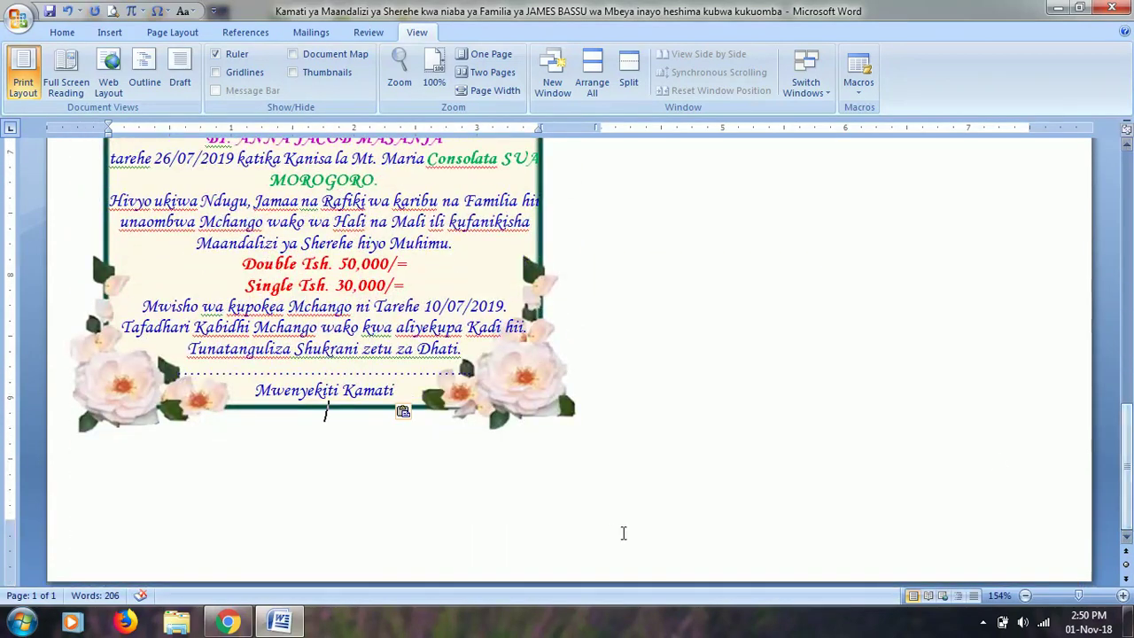
key("Return")
key("Return")
key("Return")
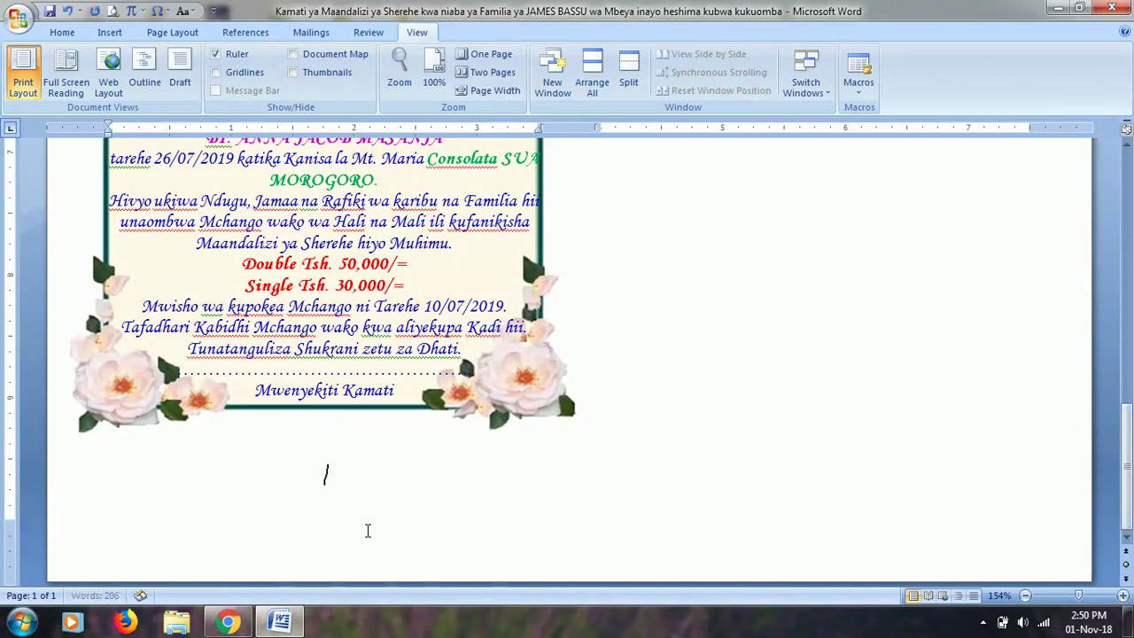
key("Return")
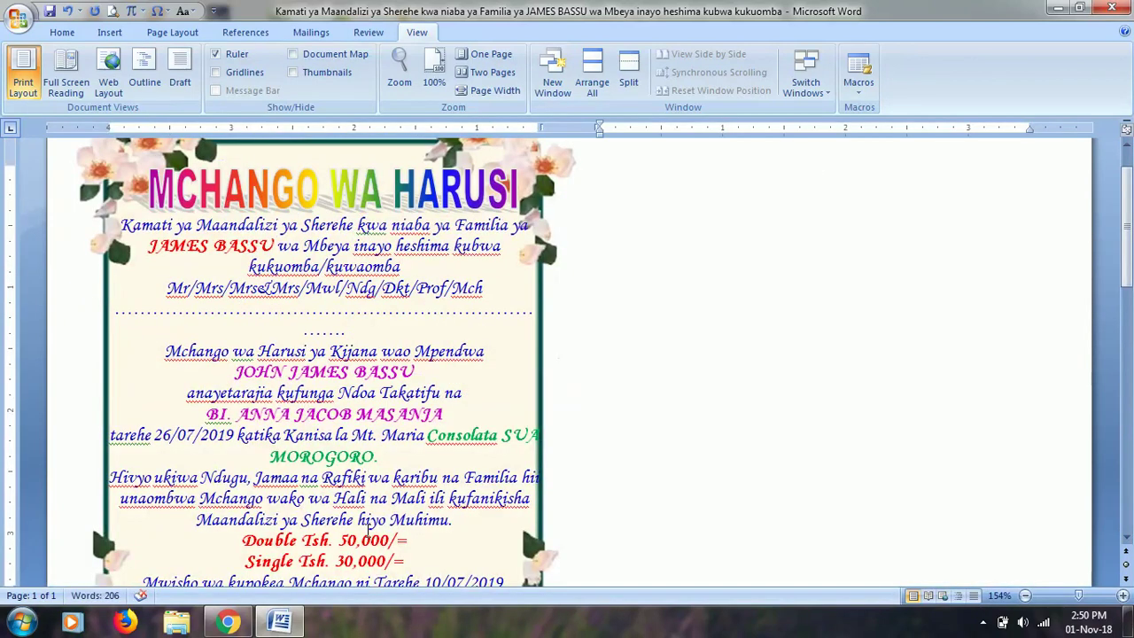
key("ctrl+v")
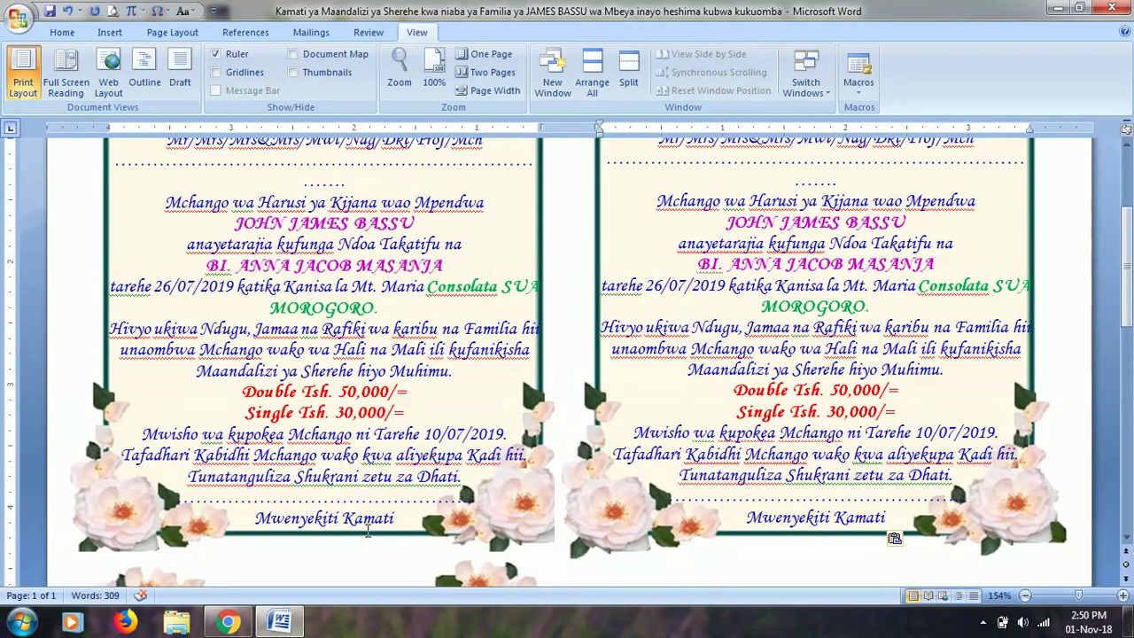
scroll(367, 529, "down", 1)
key("Return")
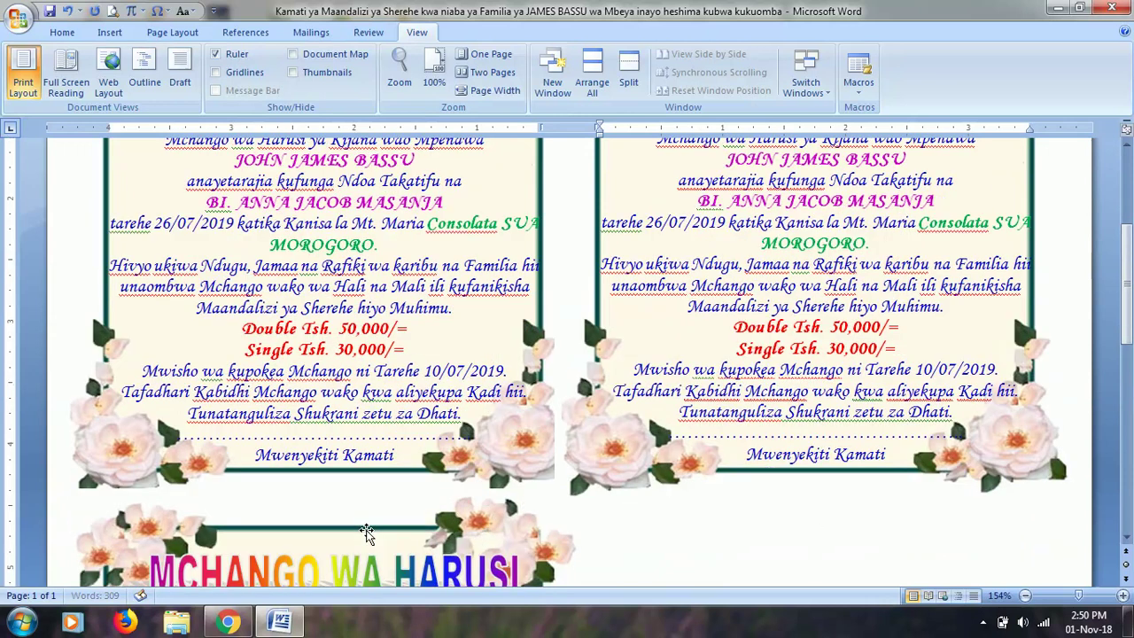
key("ctrl+v")
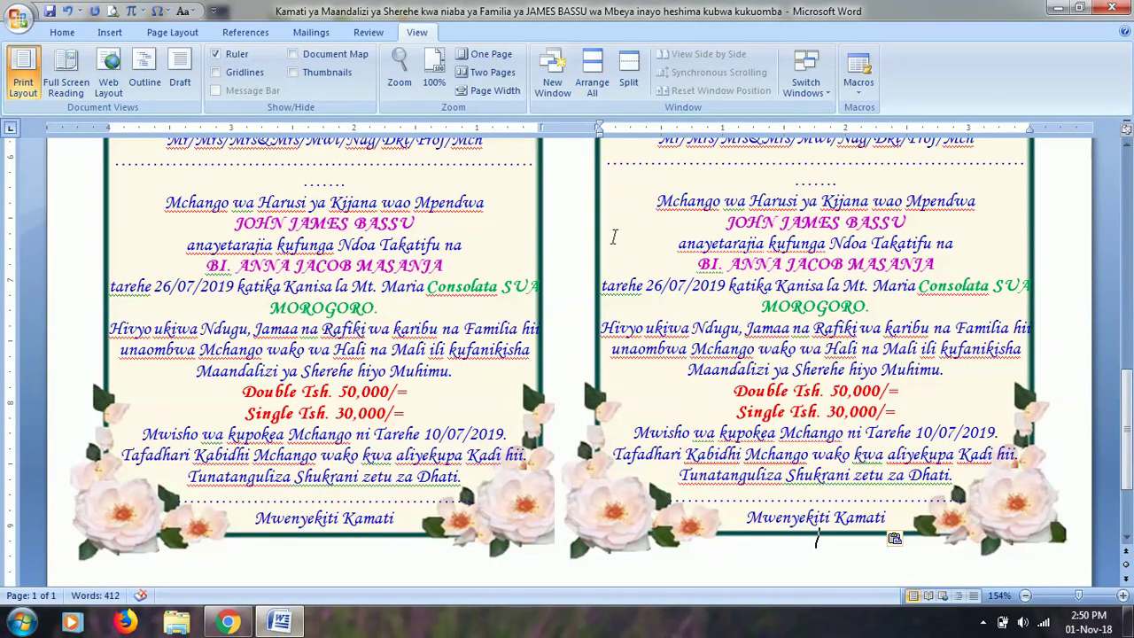
left_click(113, 11)
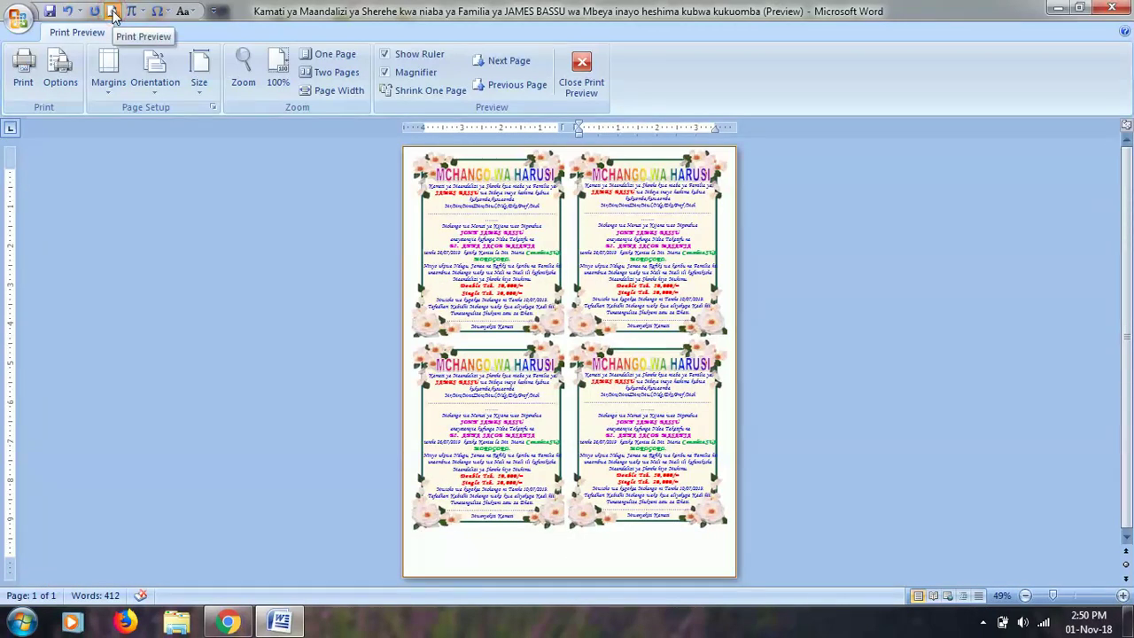
left_click(580, 78)
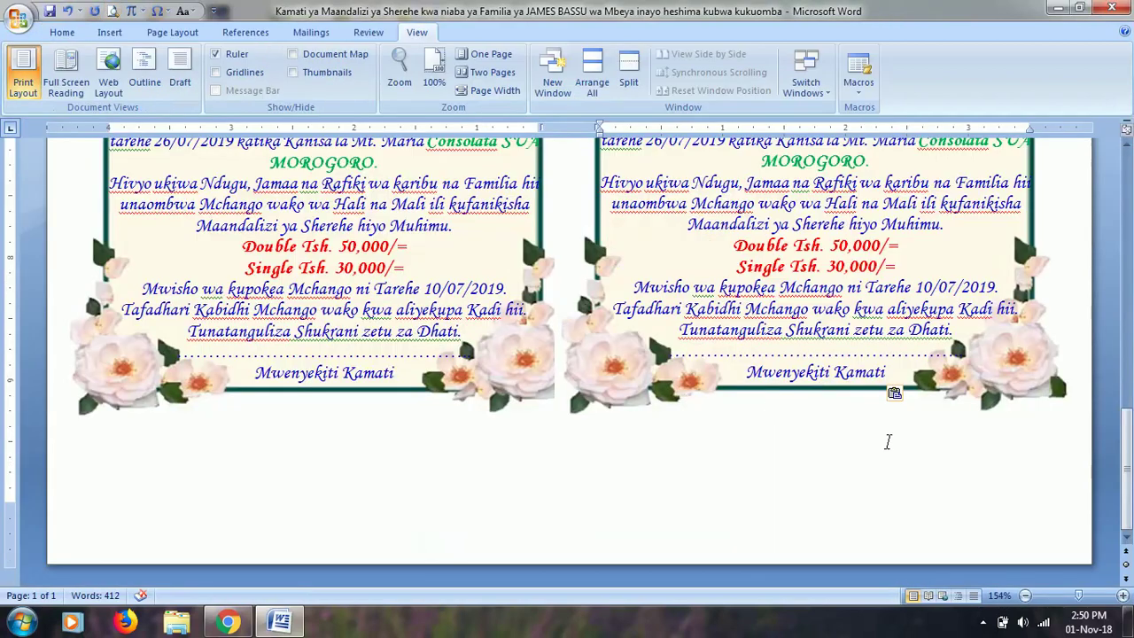